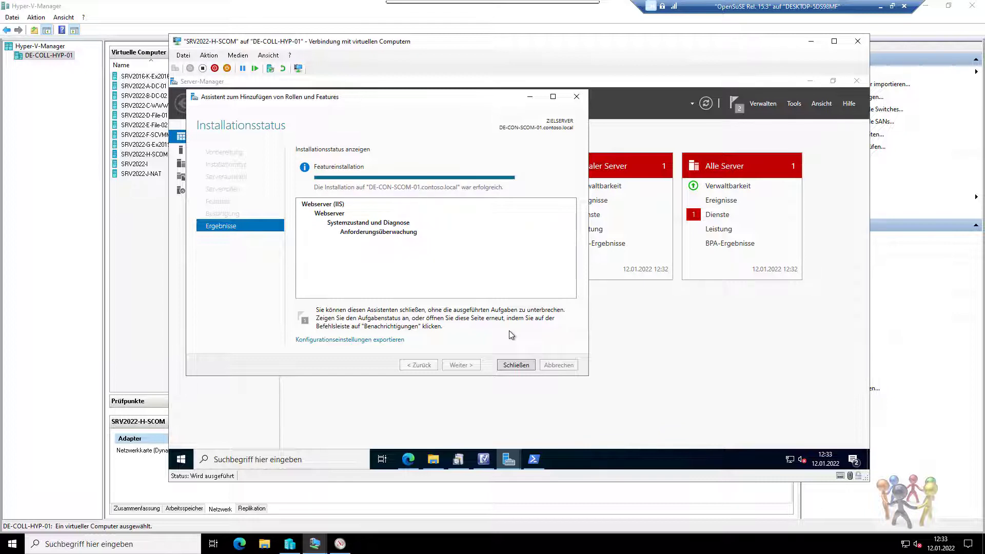
Close the role wizard, restart IIS with iisreset in an admin PowerShell, then minimize it.
click(529, 365)
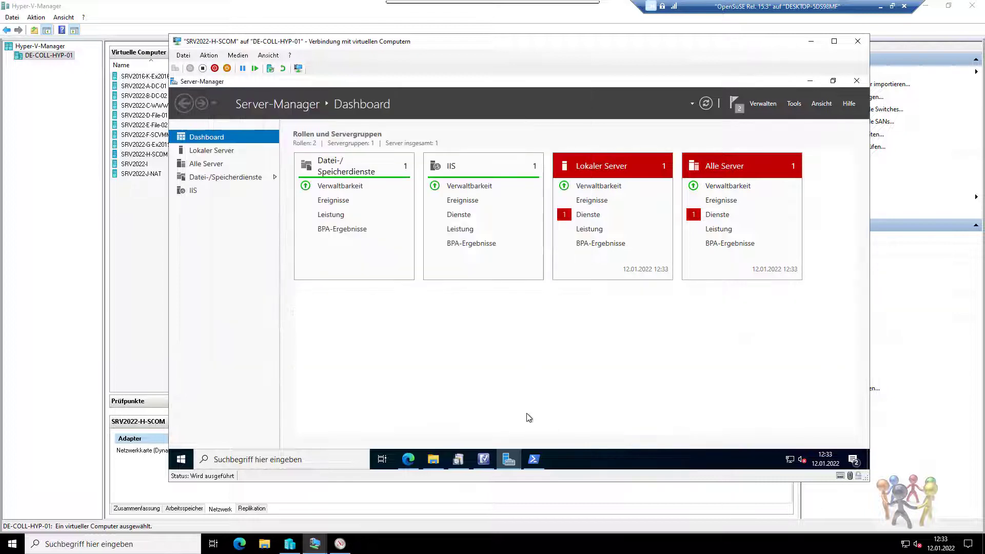
click(533, 459)
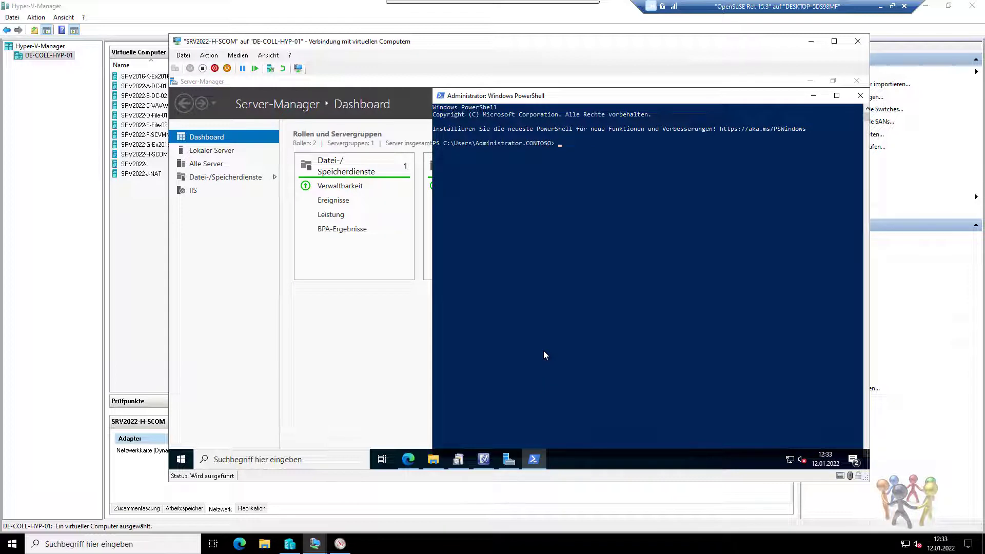
text(iis rreset)
key(Return)
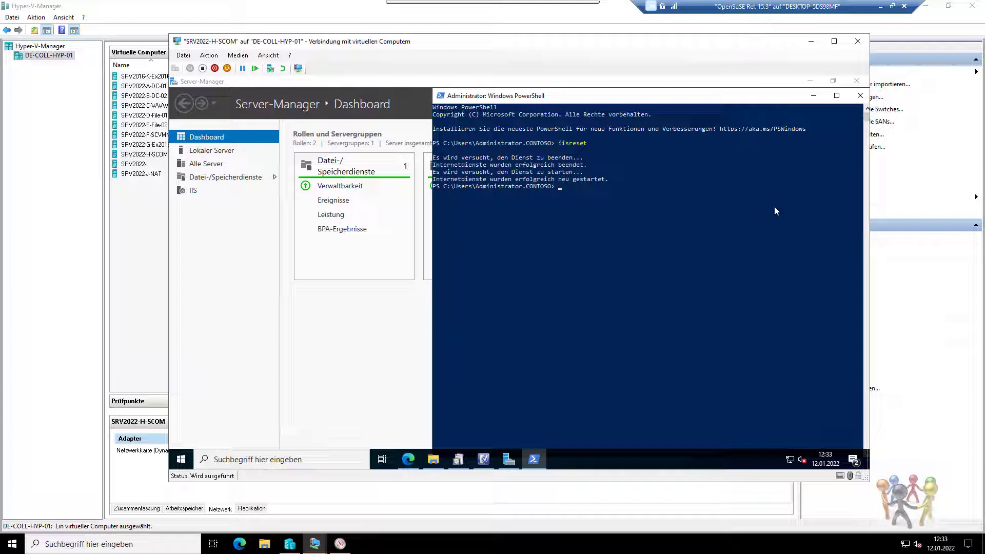
click(812, 98)
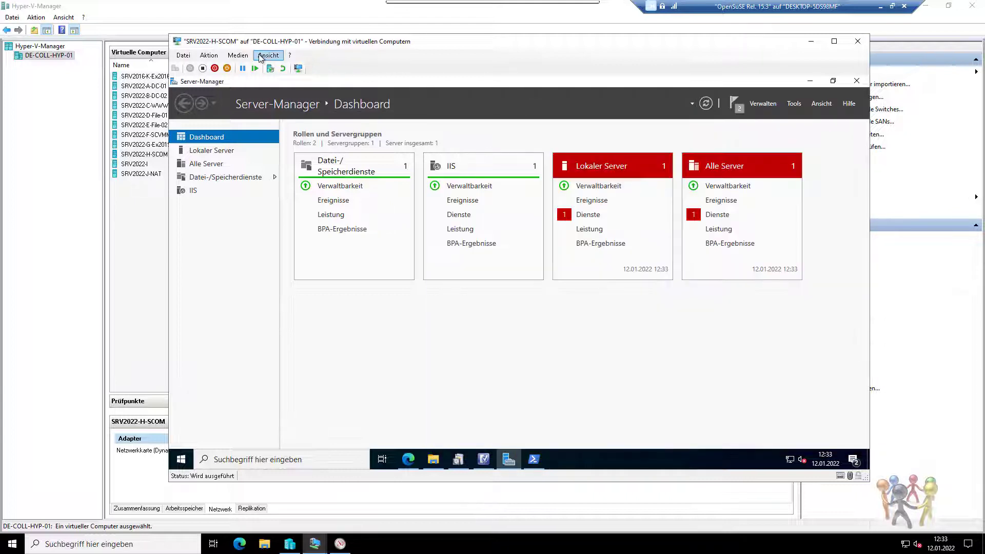
Create a Hyper-V checkpoint of the SCOM VM named 'vor install'.
click(216, 56)
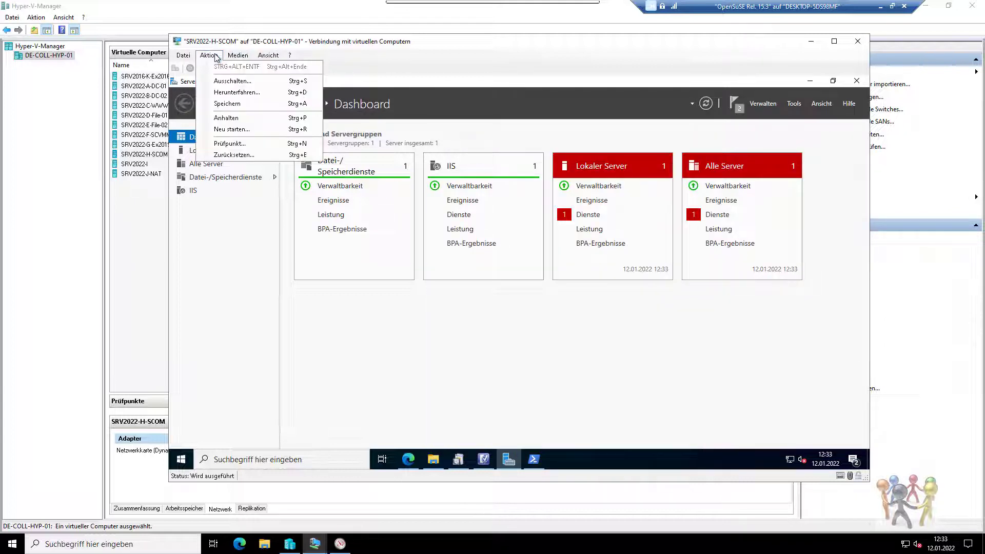
click(228, 144)
text(vor install)
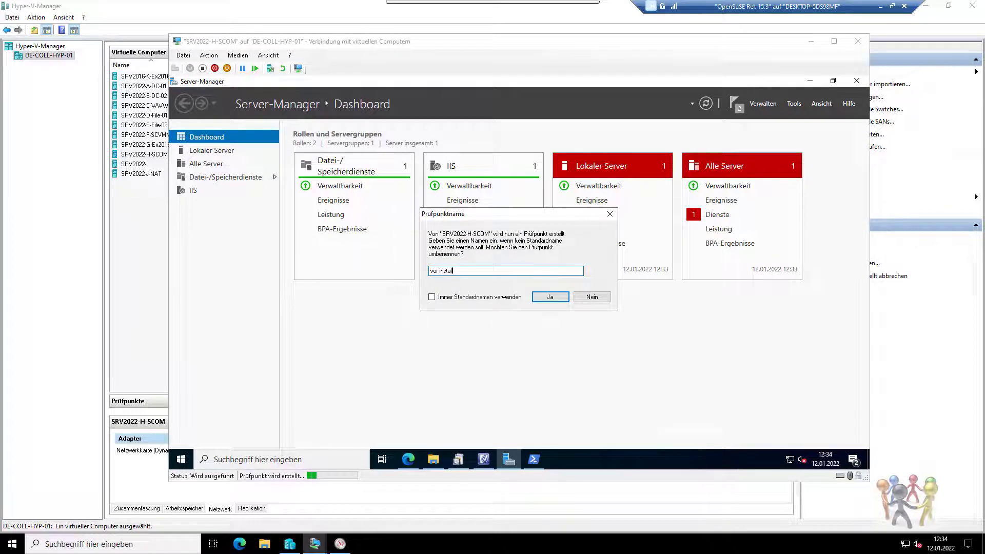
key(Return)
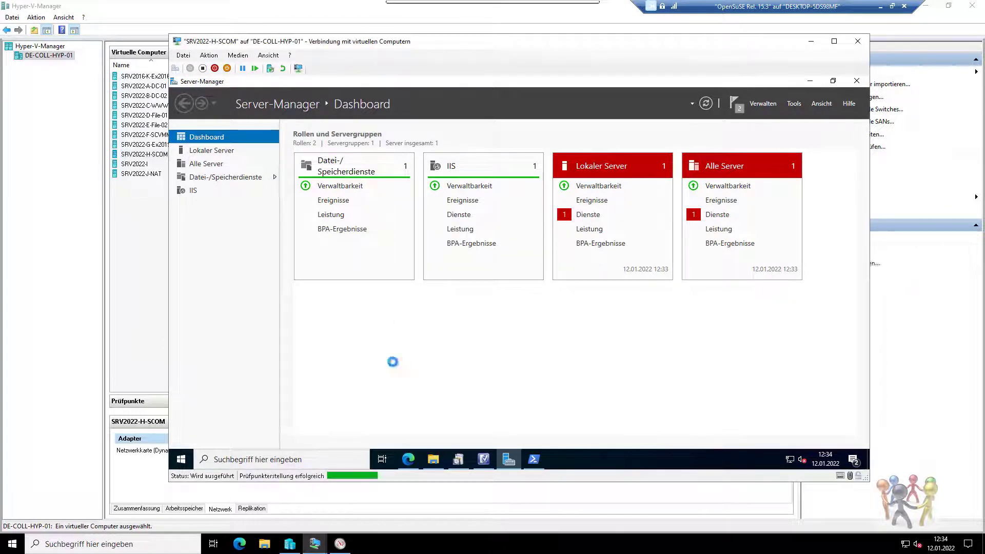
click(588, 291)
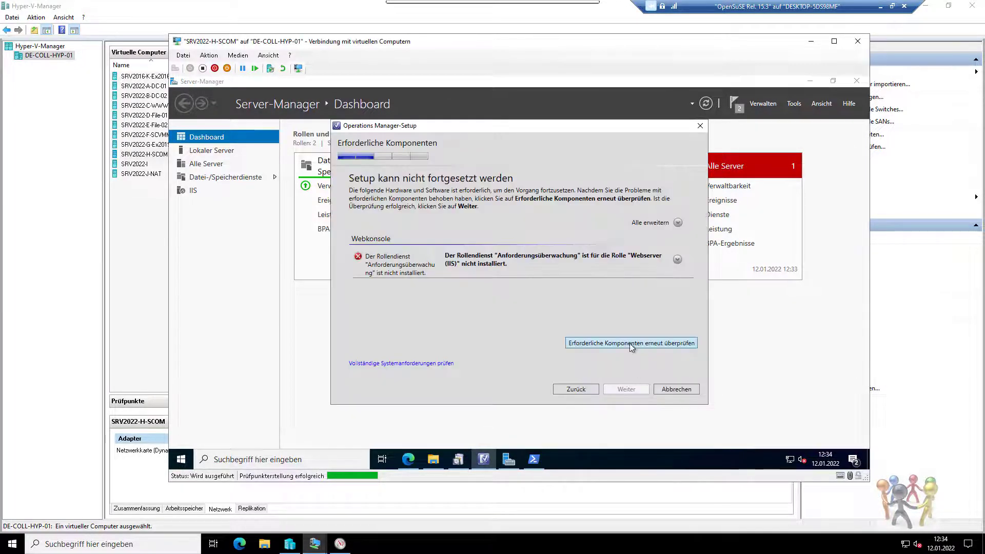
Pass the prerequisite recheck, name the new management group Contoso, and accept the licence terms.
click(629, 344)
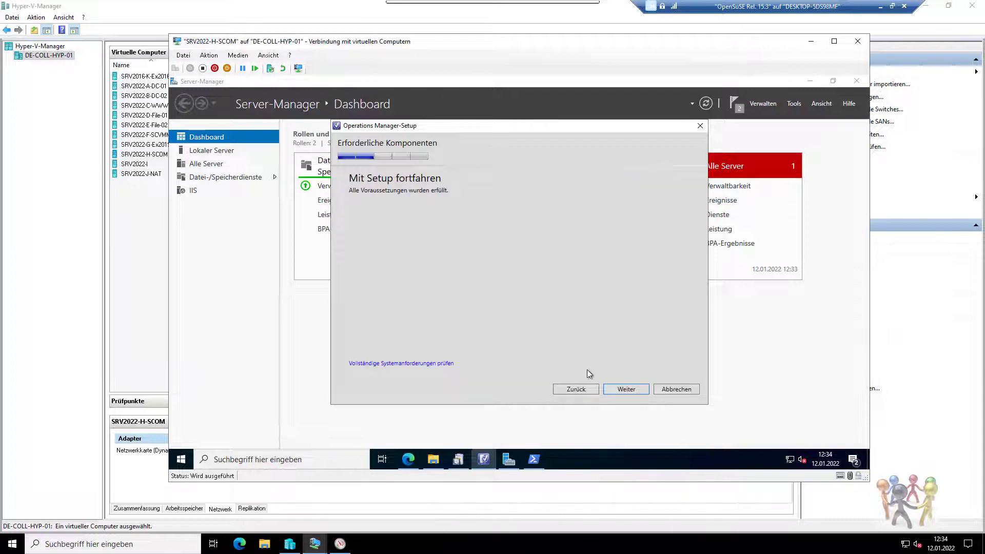
click(624, 390)
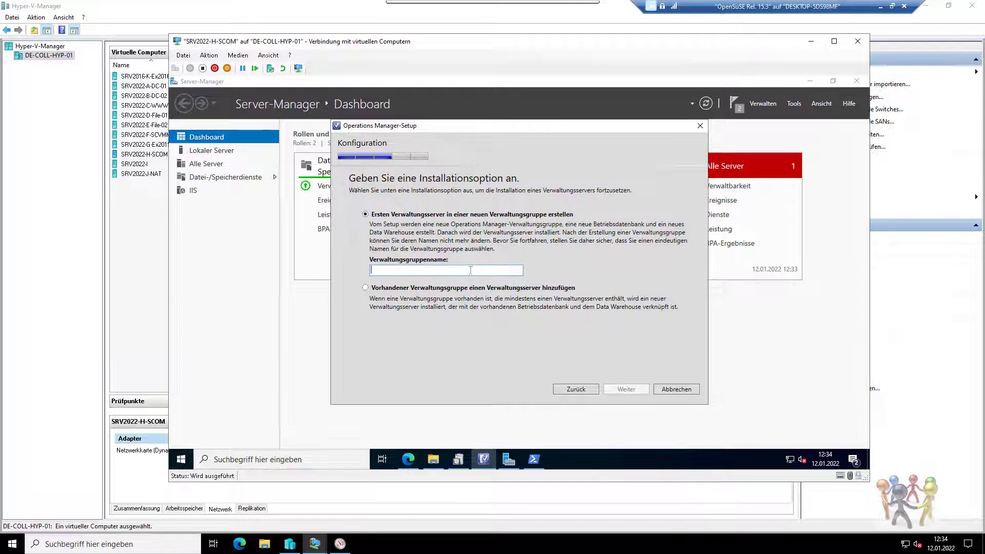
click(470, 271)
text(Contoso)
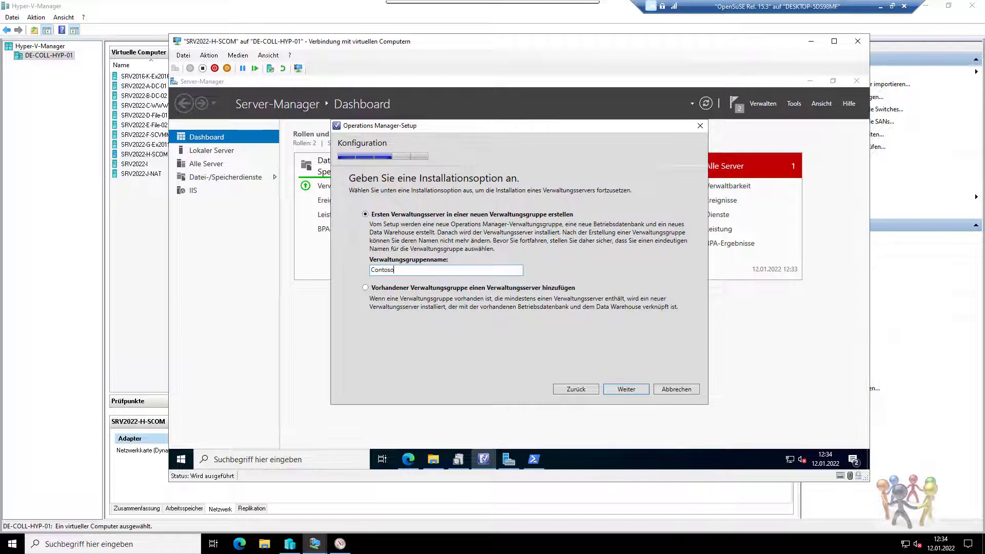
click(625, 389)
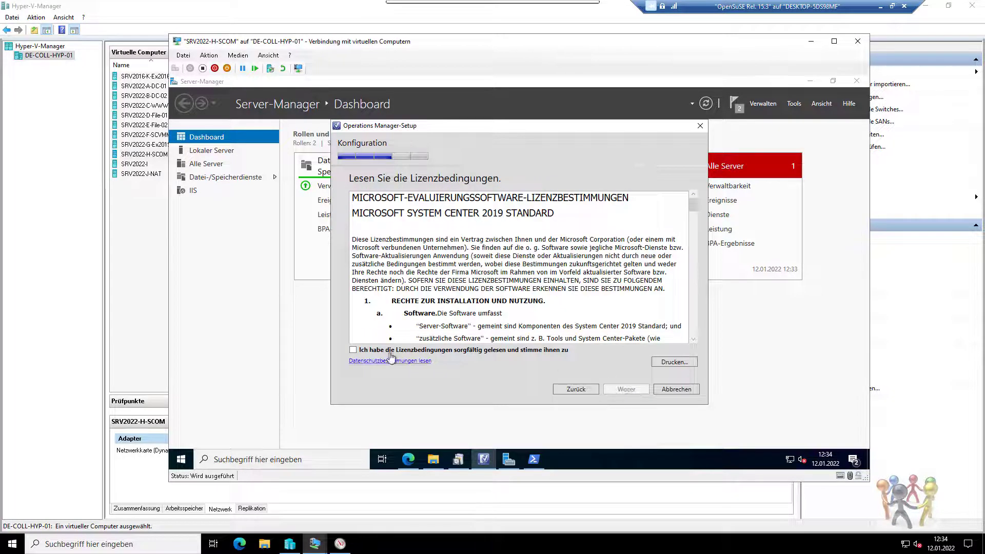
click(392, 351)
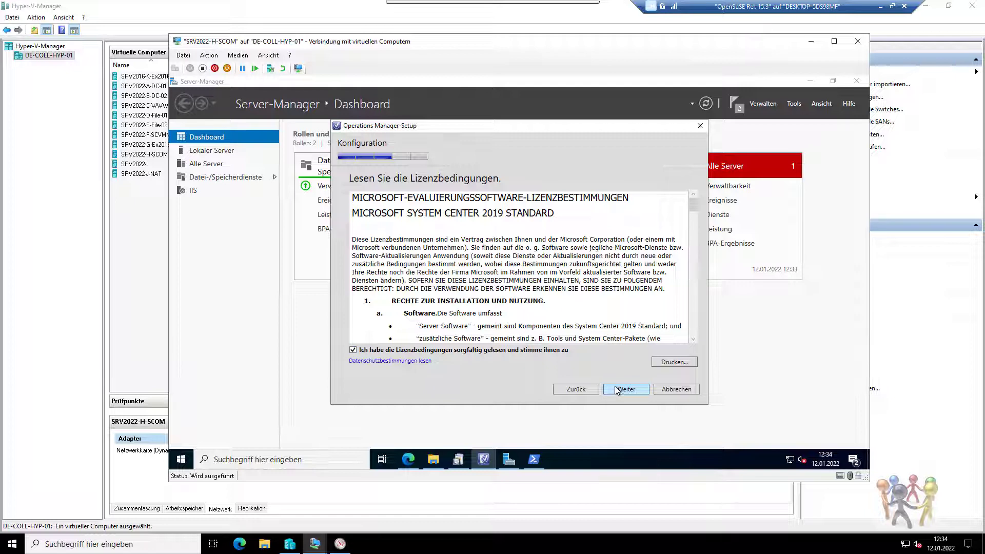
click(615, 389)
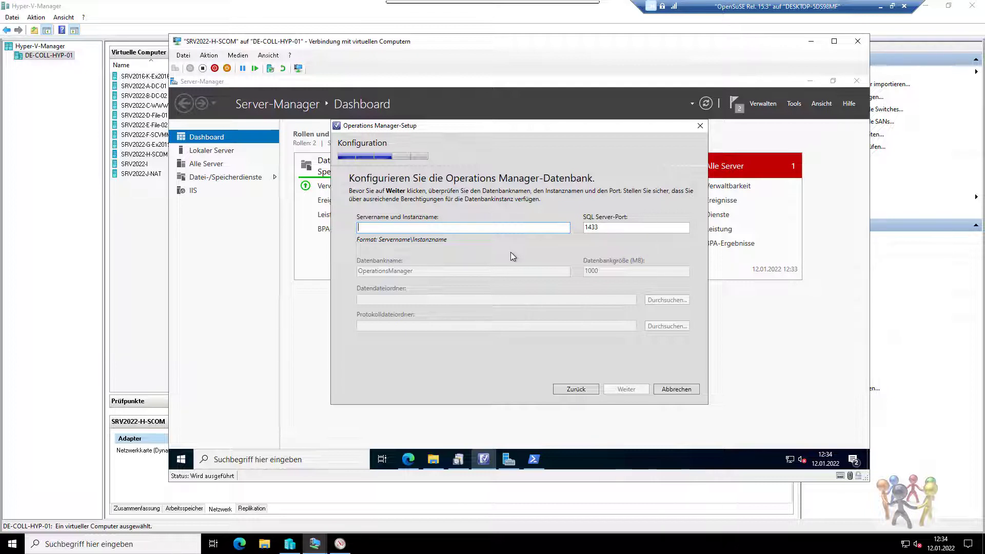
Open Windows Defender Firewall with Advanced Security from the network settings.
click(790, 460)
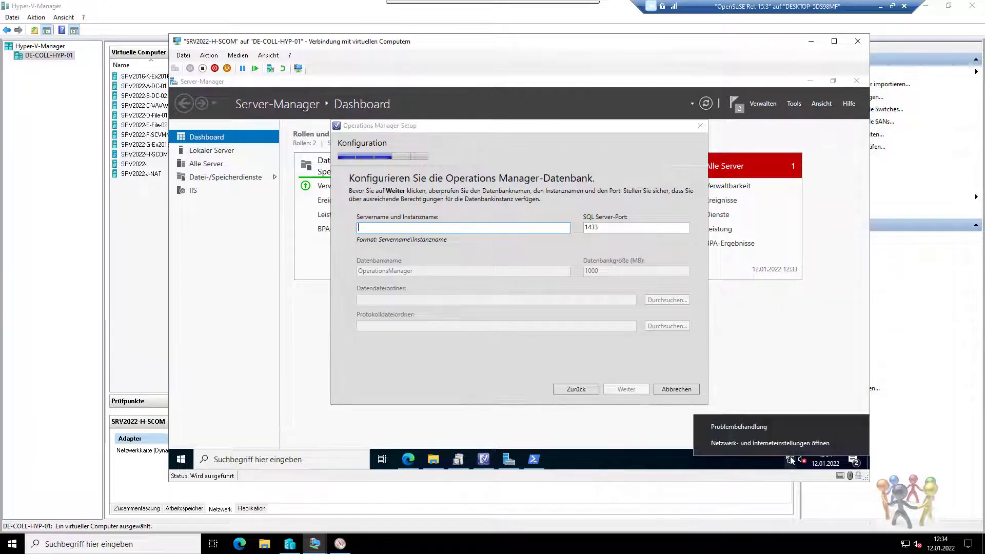
click(780, 445)
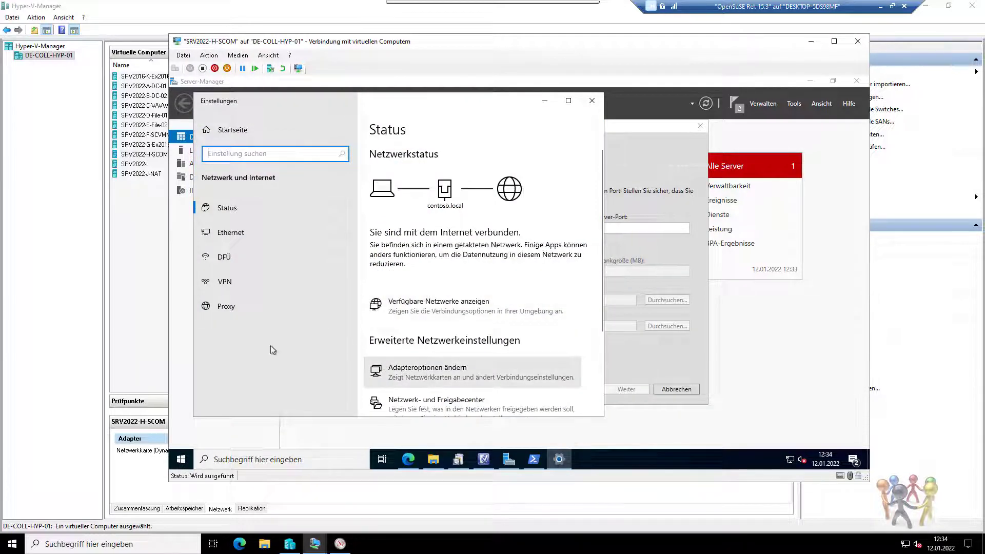
scroll(477, 334, down, 4)
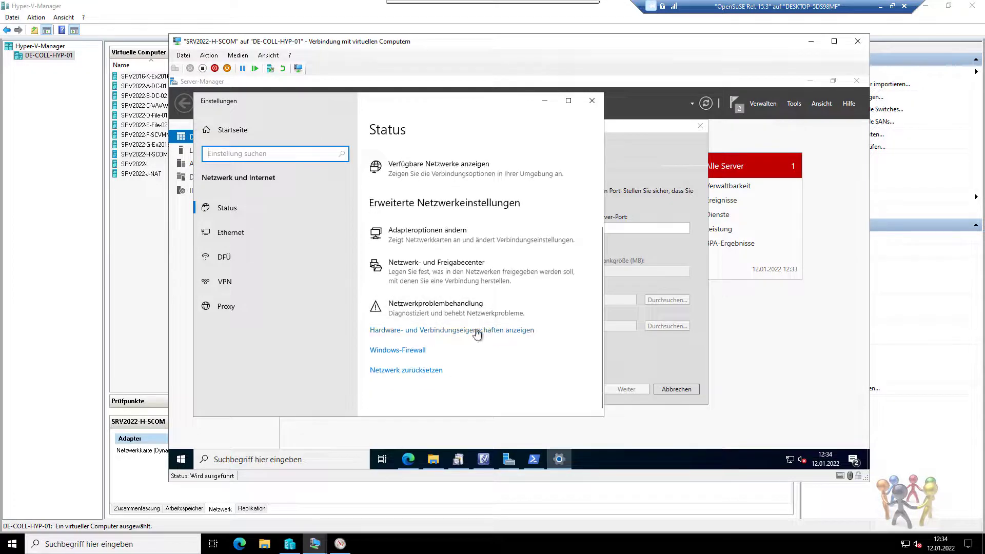
click(410, 352)
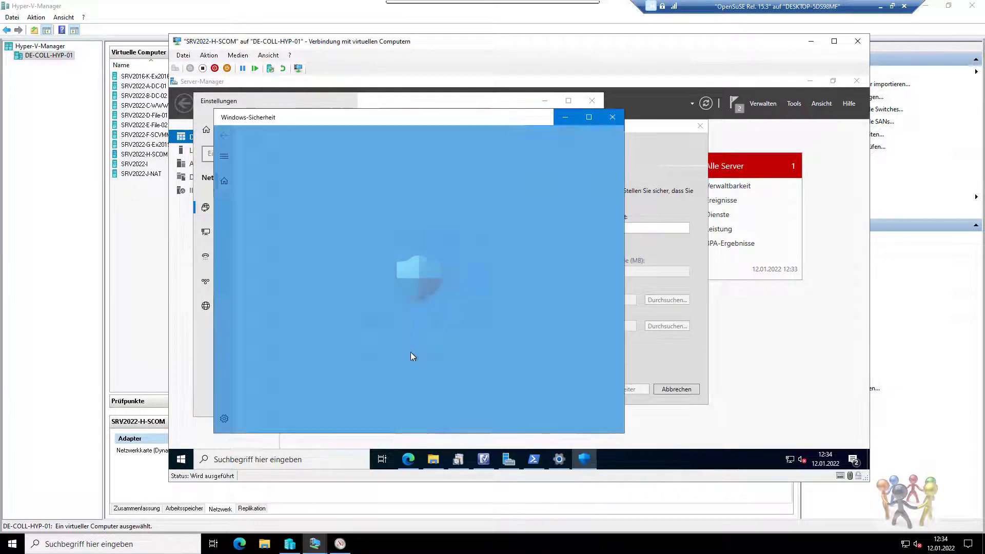
click(320, 415)
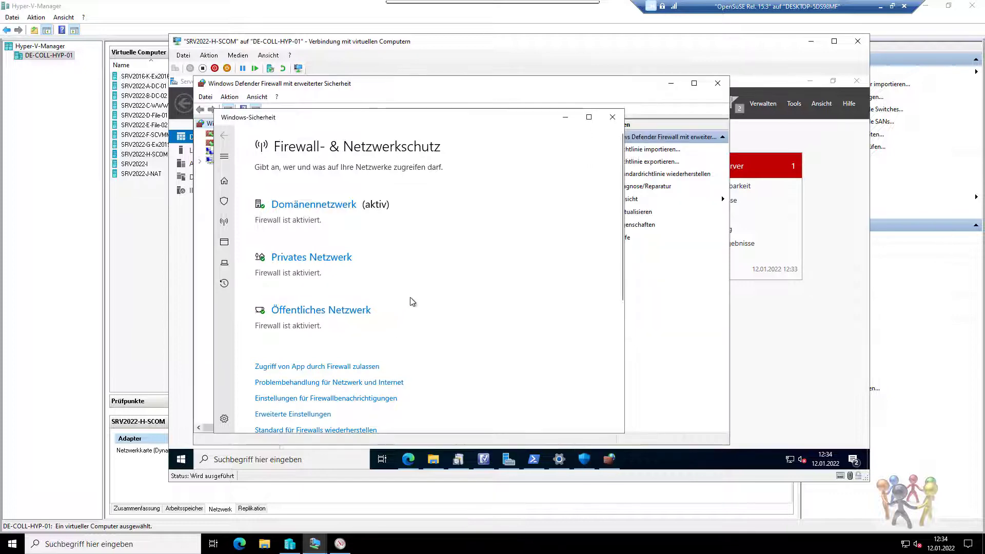
click(610, 459)
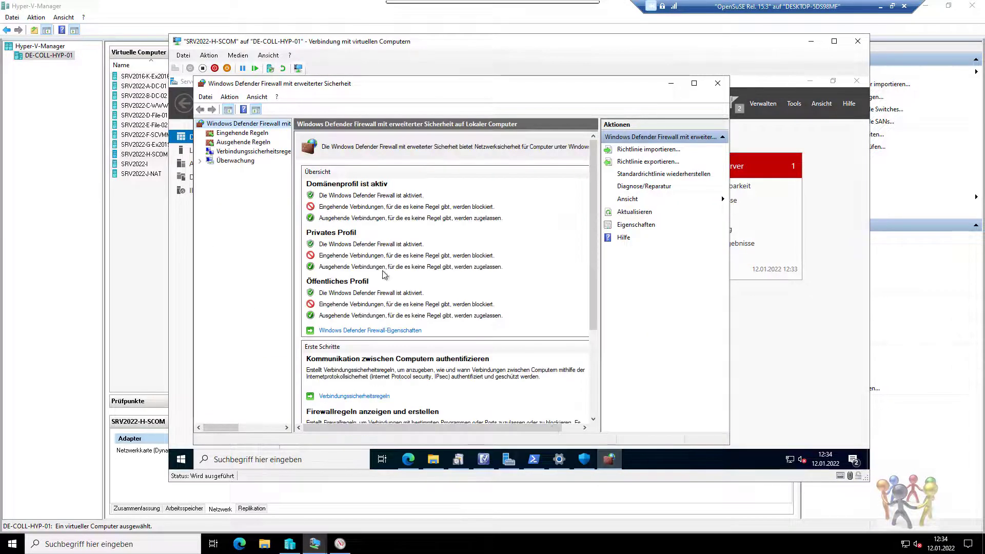
Add an inbound port rule 'sql' allowing TCP 1433 on all profiles, then view outbound rules.
click(249, 134)
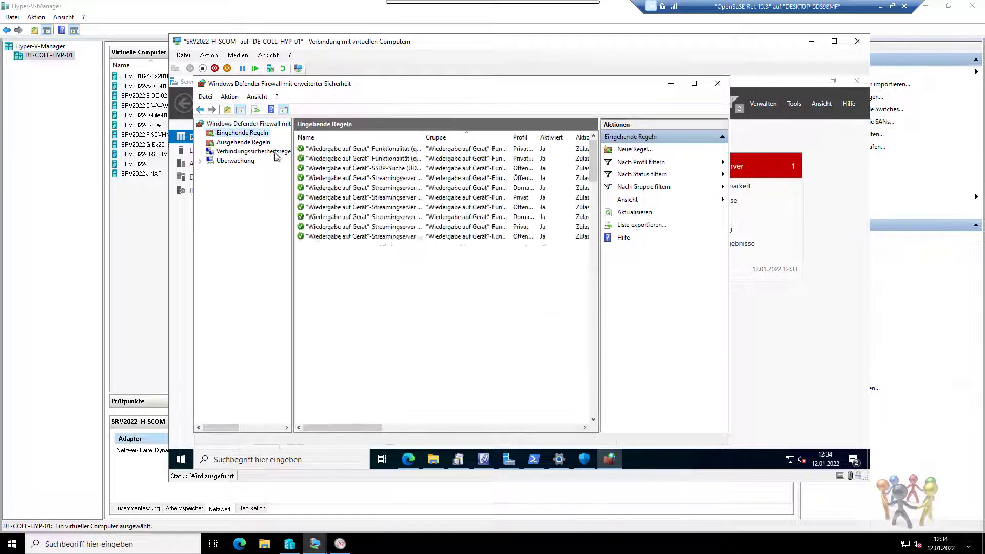
click(631, 149)
click(329, 231)
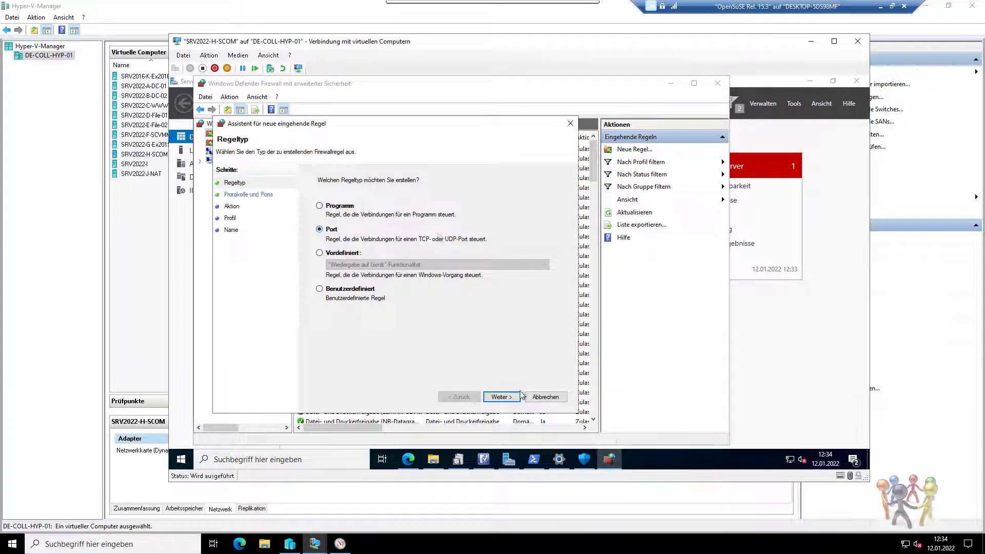
click(503, 397)
text(1433)
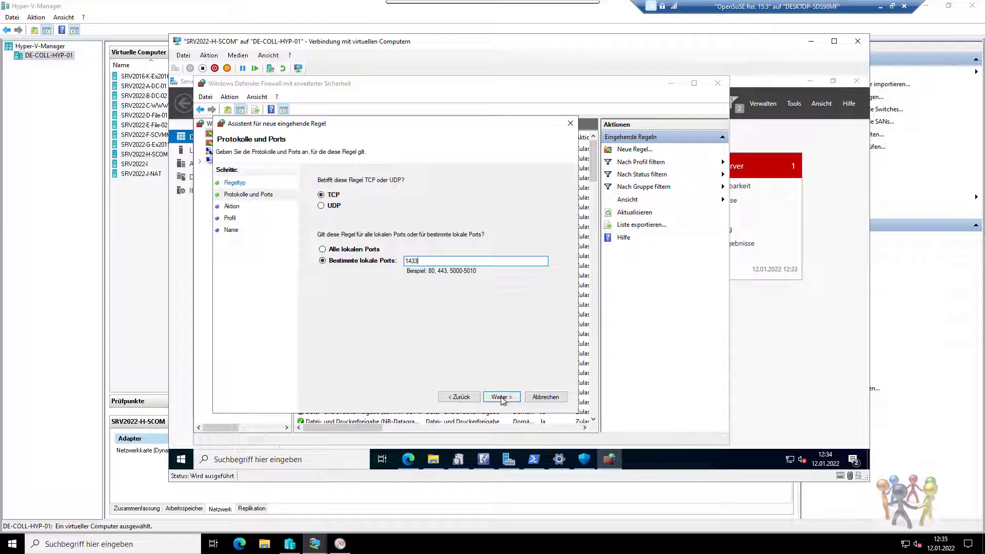
click(504, 399)
click(501, 397)
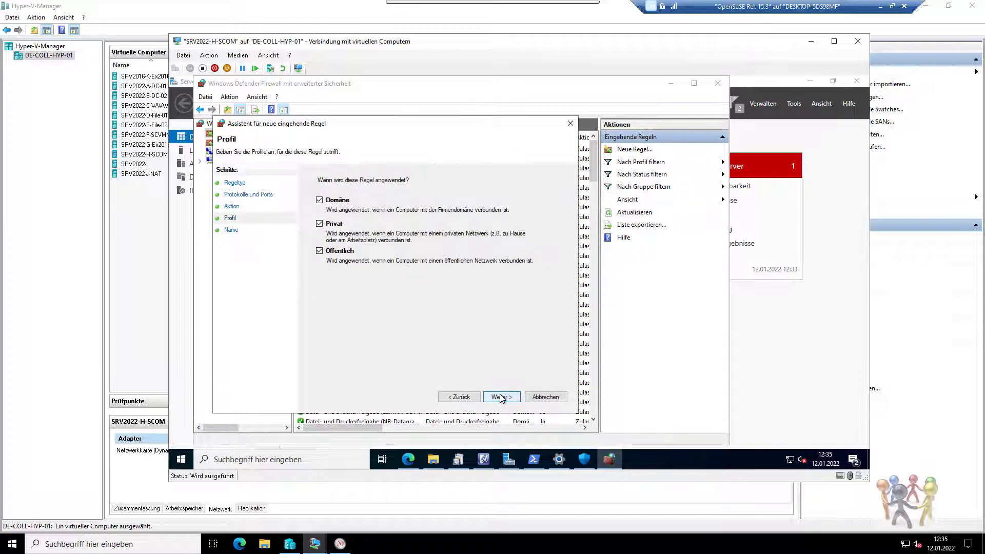
click(501, 397)
text(sql)
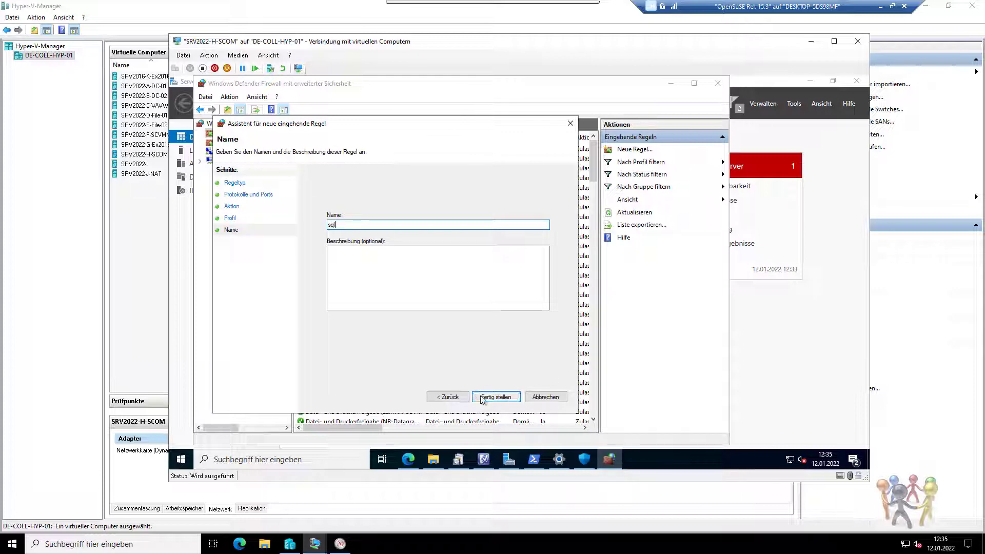
click(481, 397)
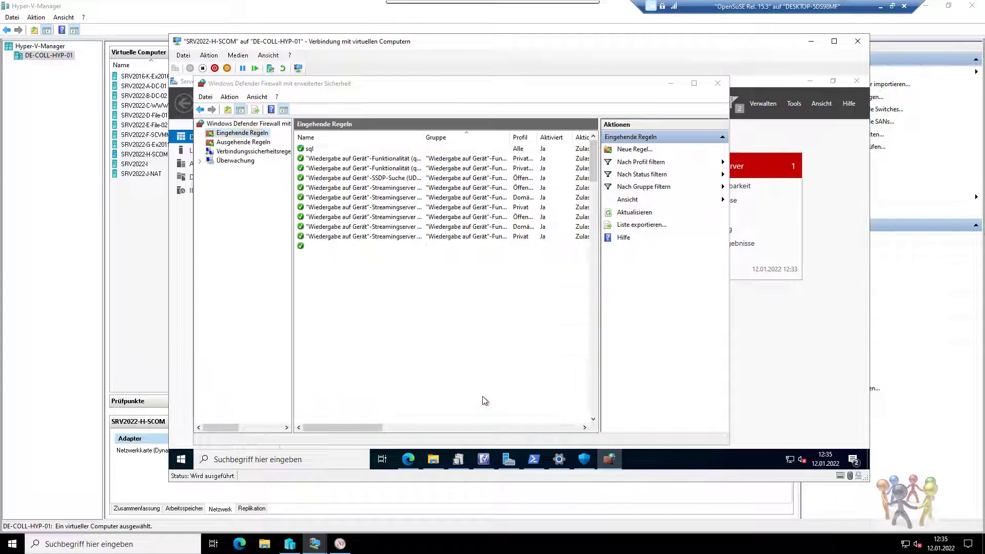
click(222, 142)
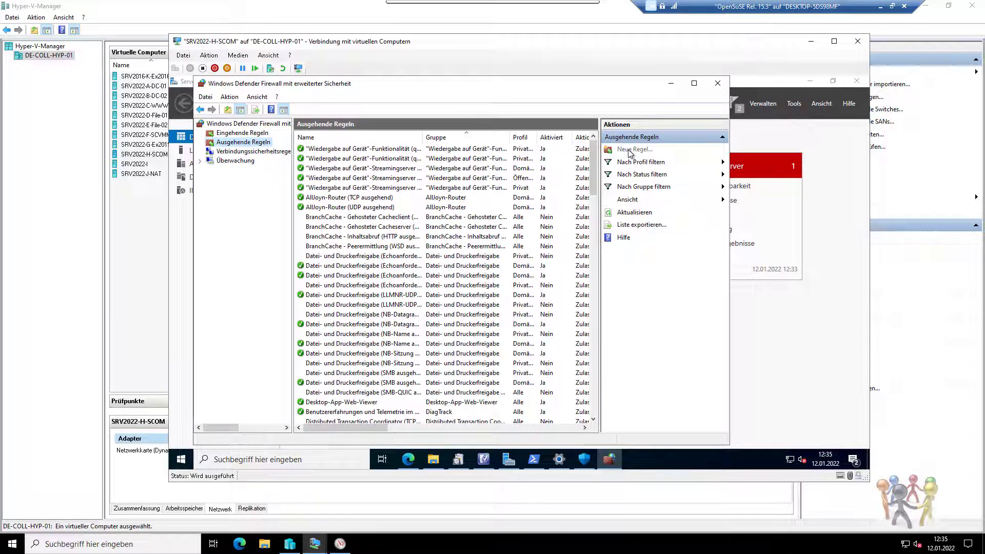
Create an outbound port rule 'sql' allowing TCP 1433 connections on all profiles.
click(630, 151)
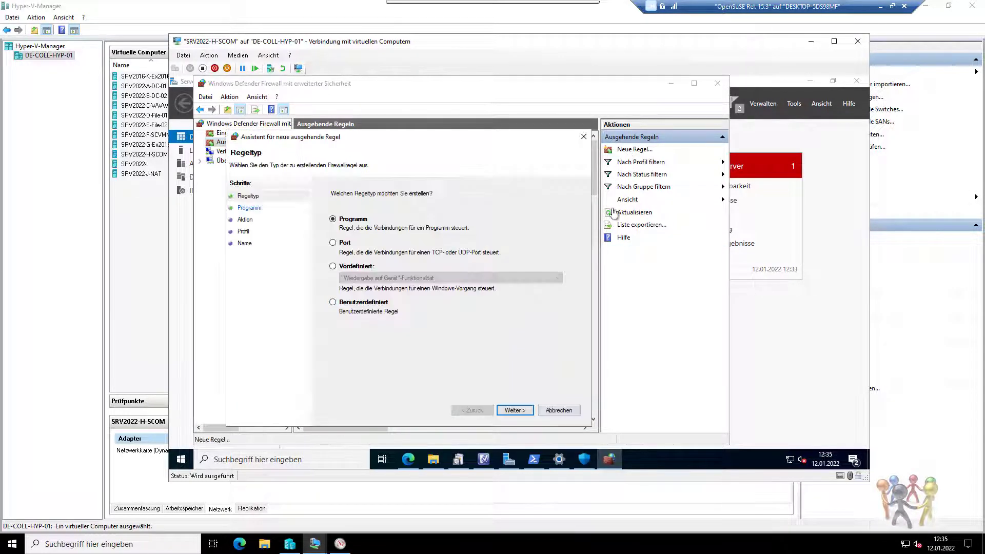
click(347, 244)
click(513, 410)
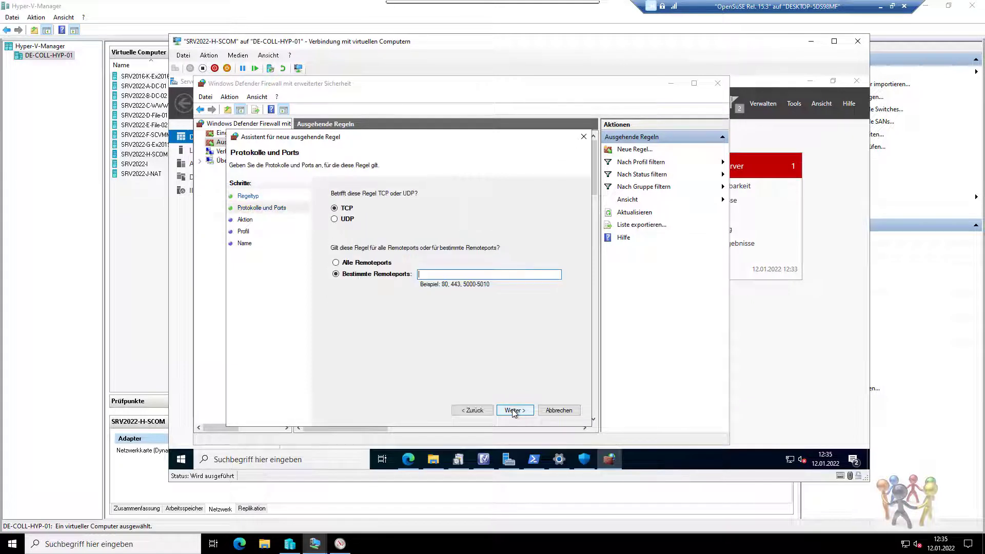
text(1433)
click(515, 410)
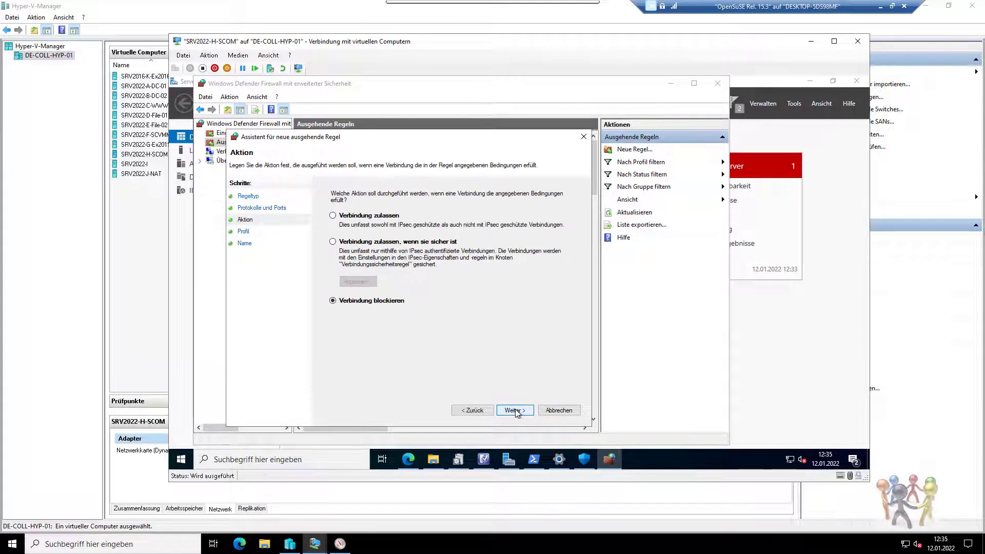
click(391, 215)
click(510, 410)
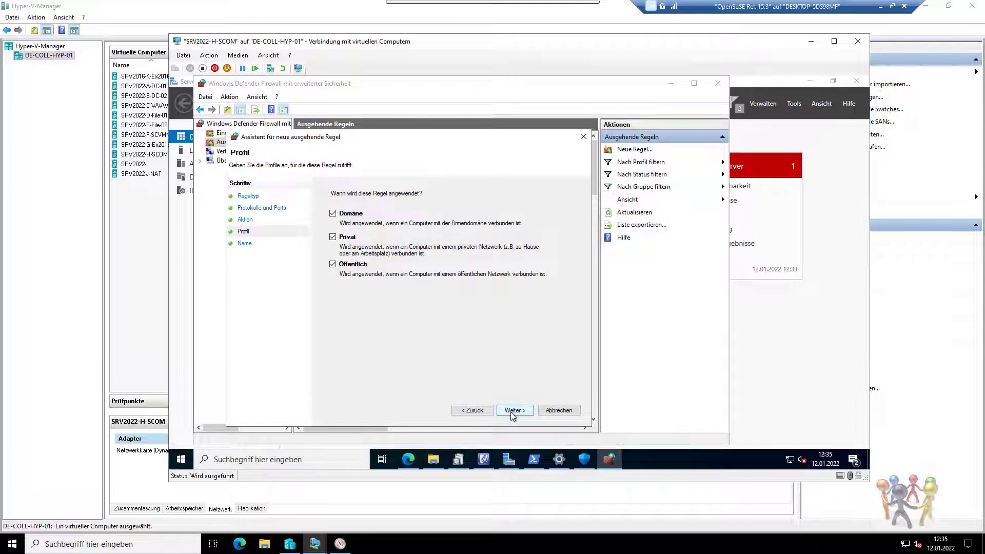
click(513, 410)
text(sql)
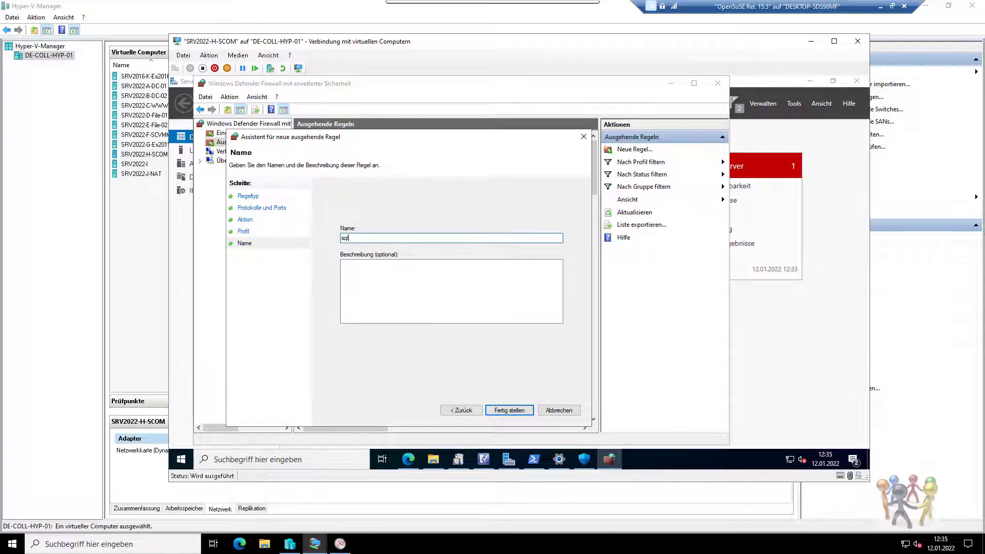
click(510, 411)
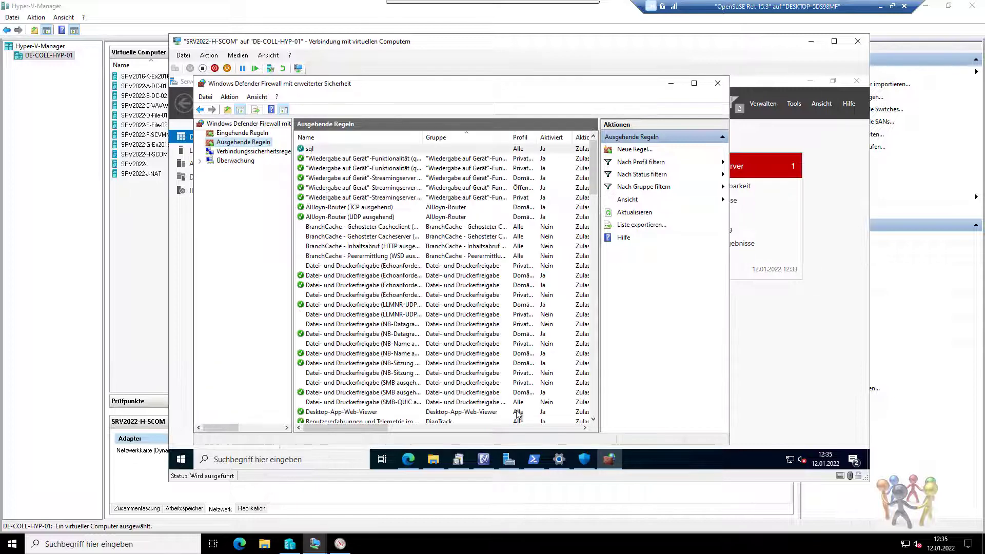
Close the firewall and settings windows and enter 172.16.2.8\MSSQLSERVER as the database server.
click(716, 83)
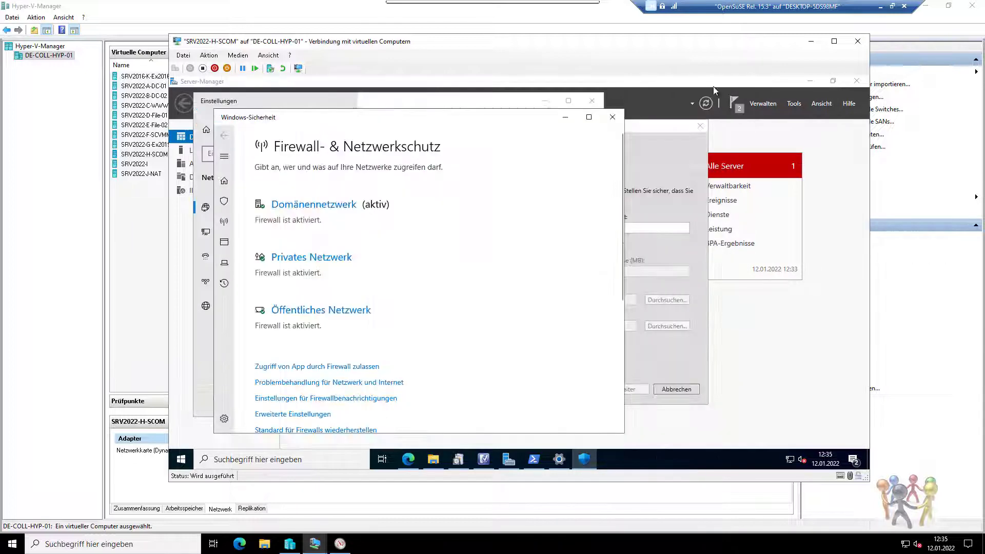
click(612, 117)
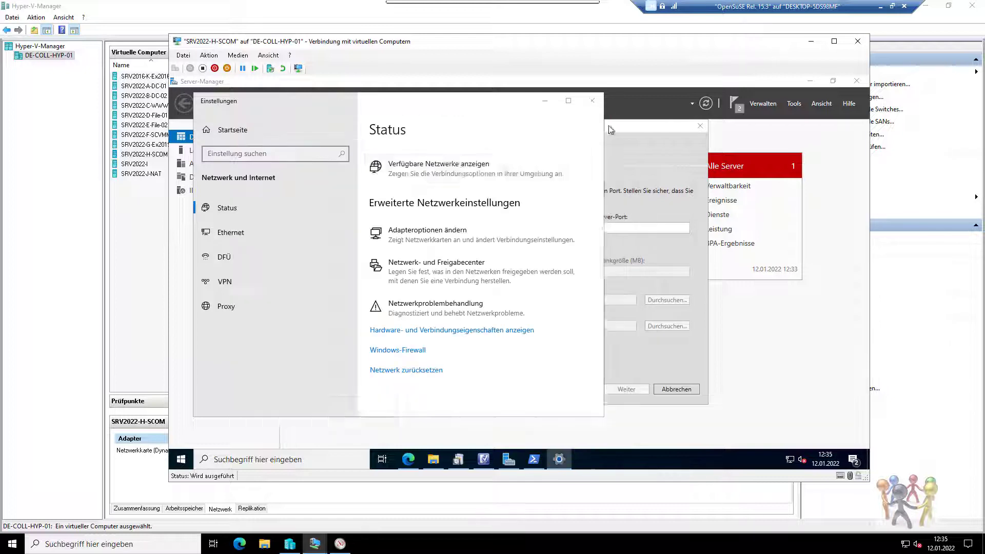
click(592, 100)
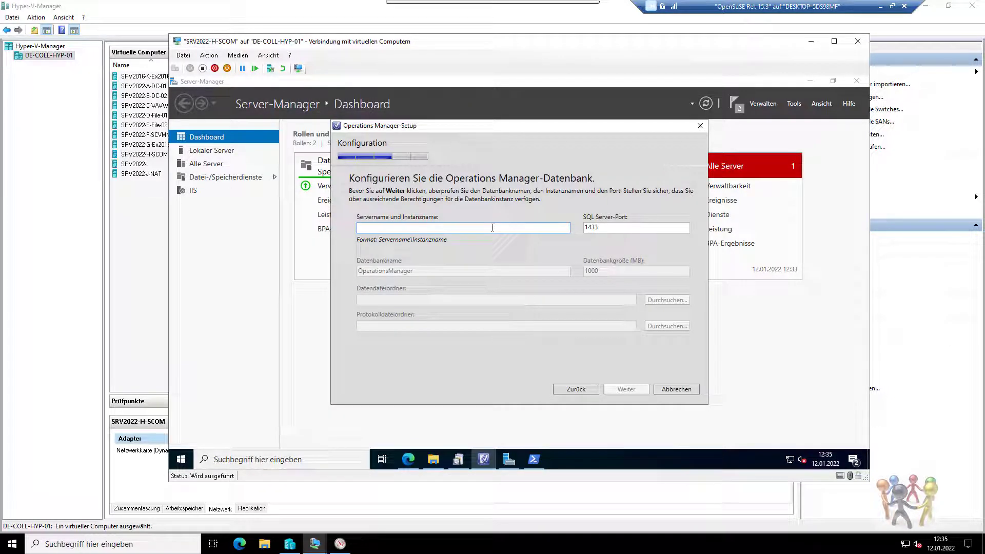
text(172.16.2.8\)
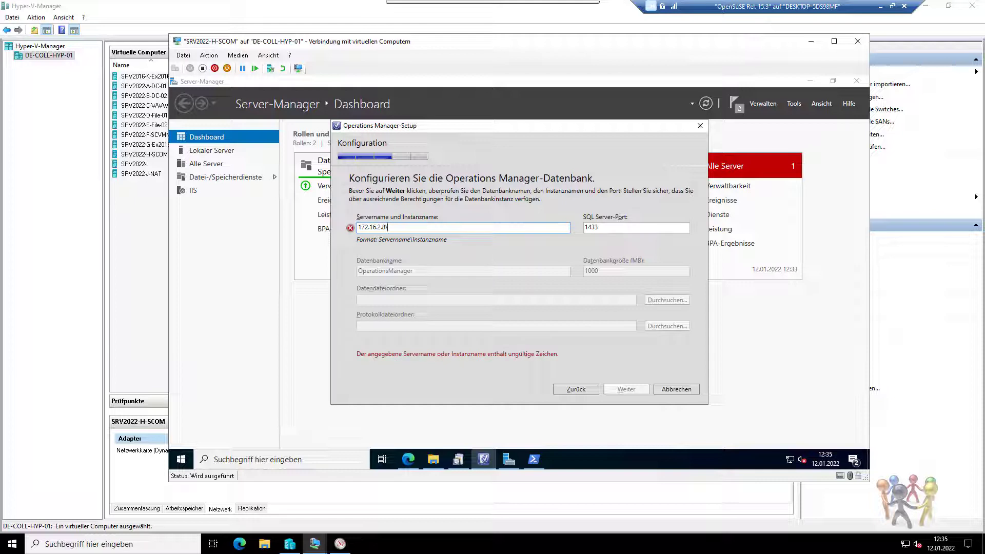
text(MSSQLSERVER)
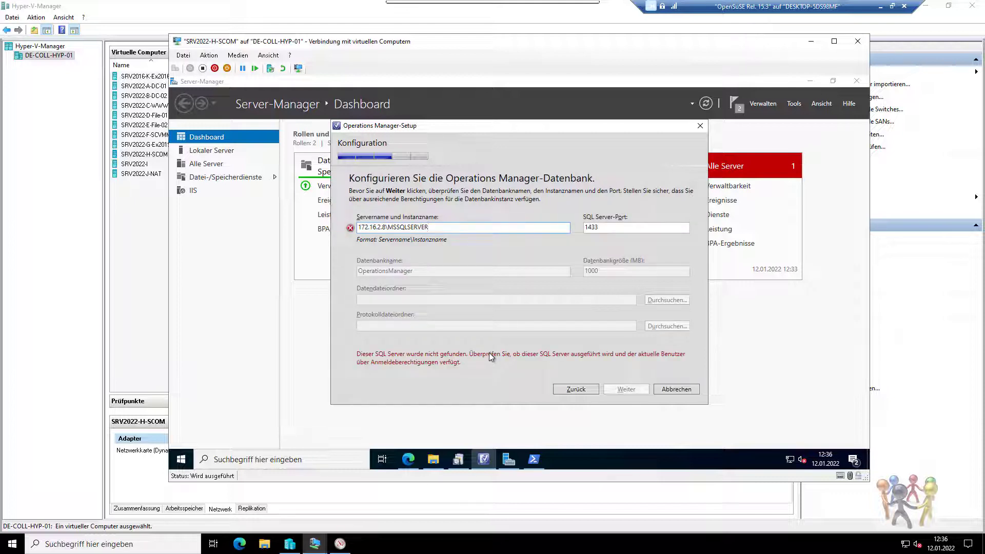
click(146, 135)
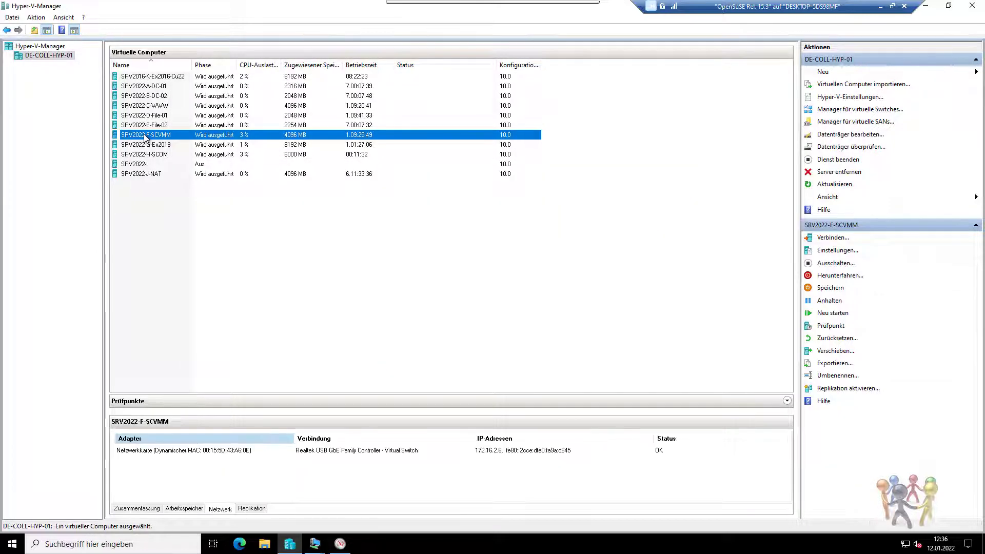
On SRV2022-F-SCVMM, check Server Manager's Local Server page showing computer name WIN-CON-VMM-01.
double_click(146, 135)
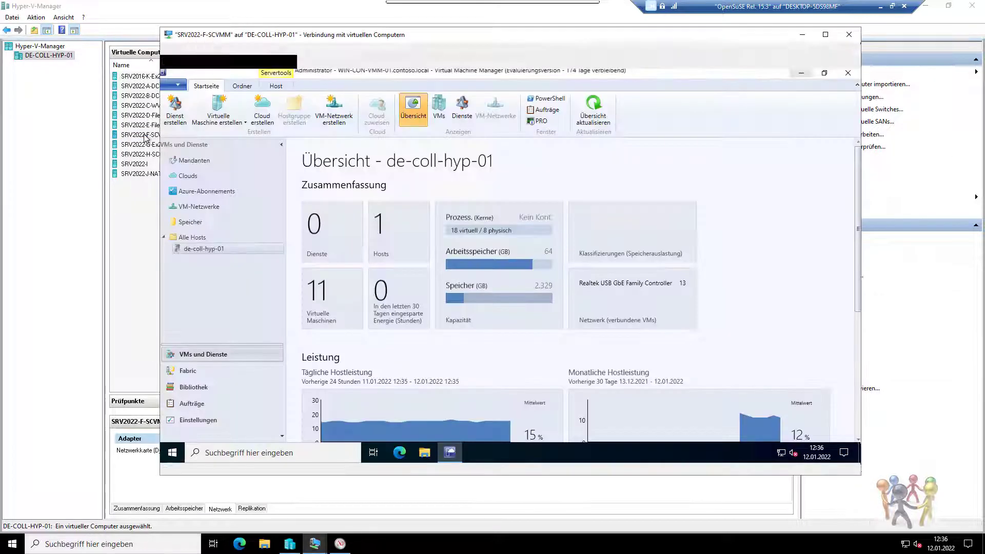
click(801, 73)
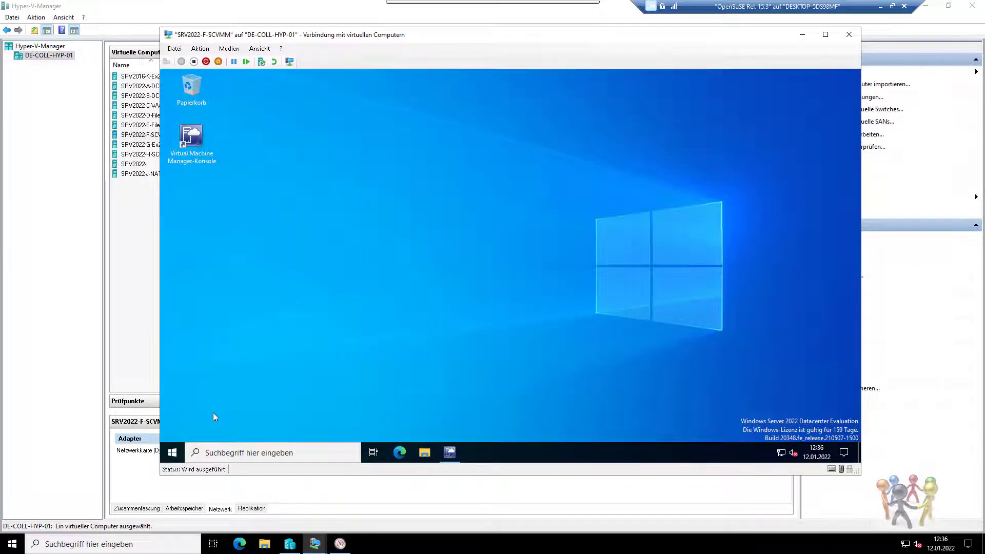
click(172, 453)
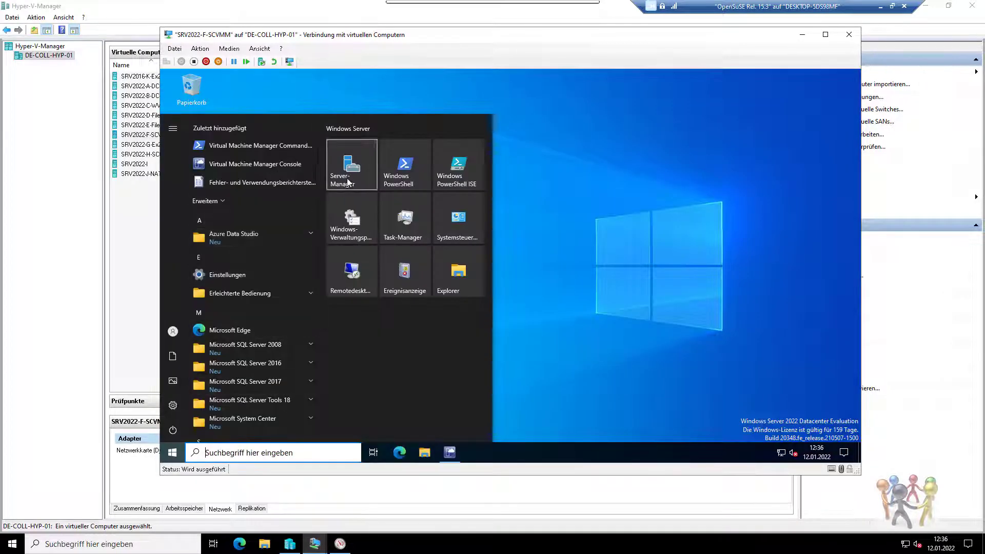
click(347, 180)
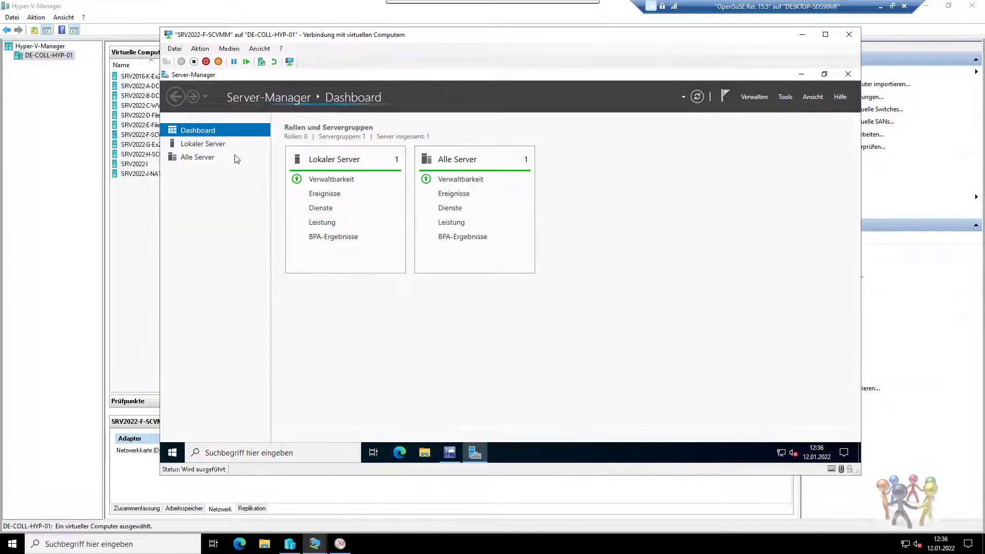
click(218, 145)
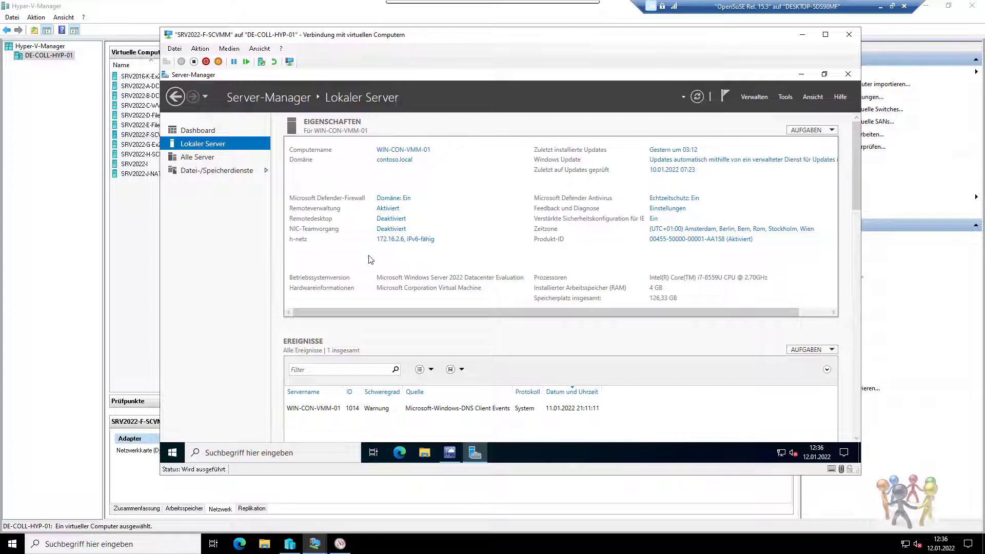
double_click(154, 155)
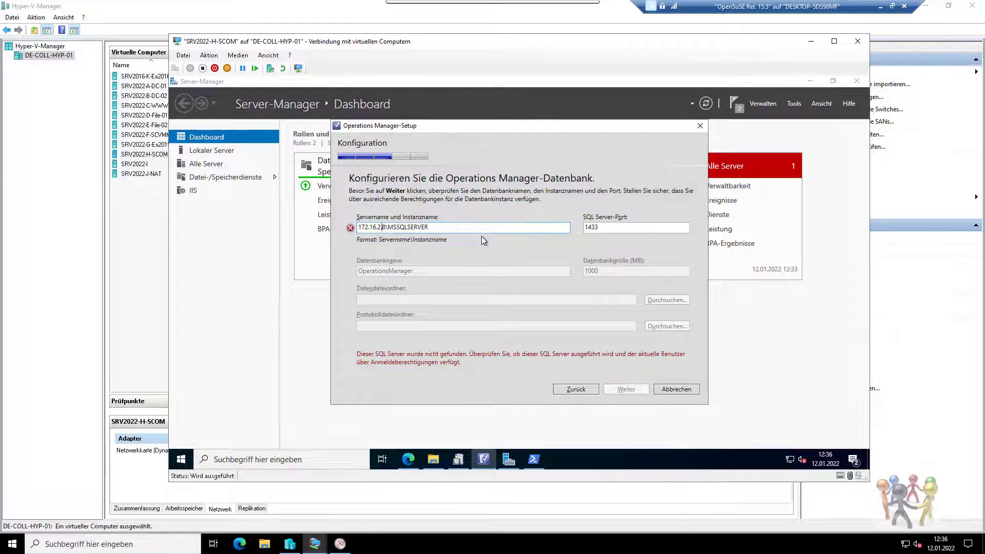
Replace the IP in the database server field with the host name win-con-vmm-01.
key(BackSpace)
key(BackSpace)
key(BackSpace)
key(BackSpace)
key(BackSpace)
key(BackSpace)
key(BackSpace)
key(BackSpace)
key(BackSpace)
key(BackSpace)
text(win)
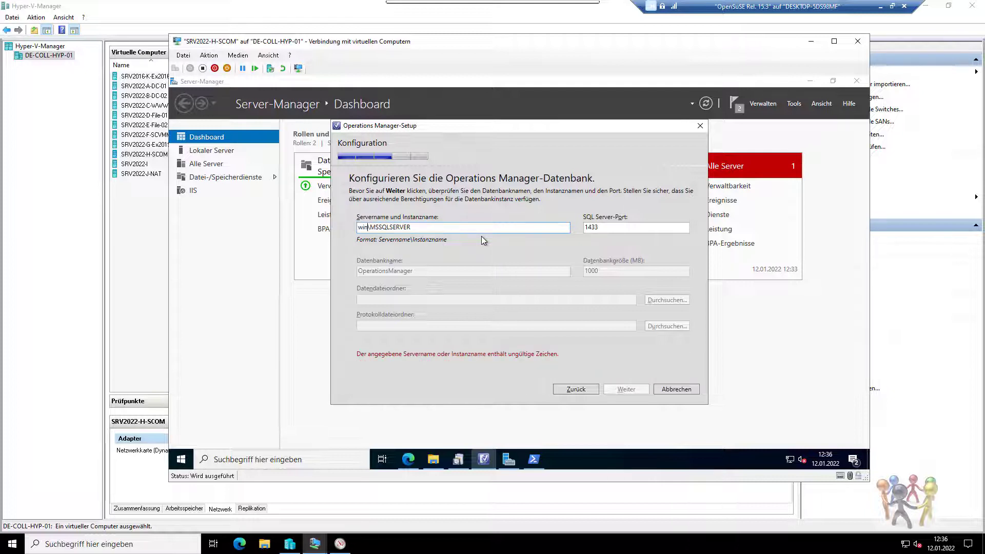
text(-con-vmm-01)
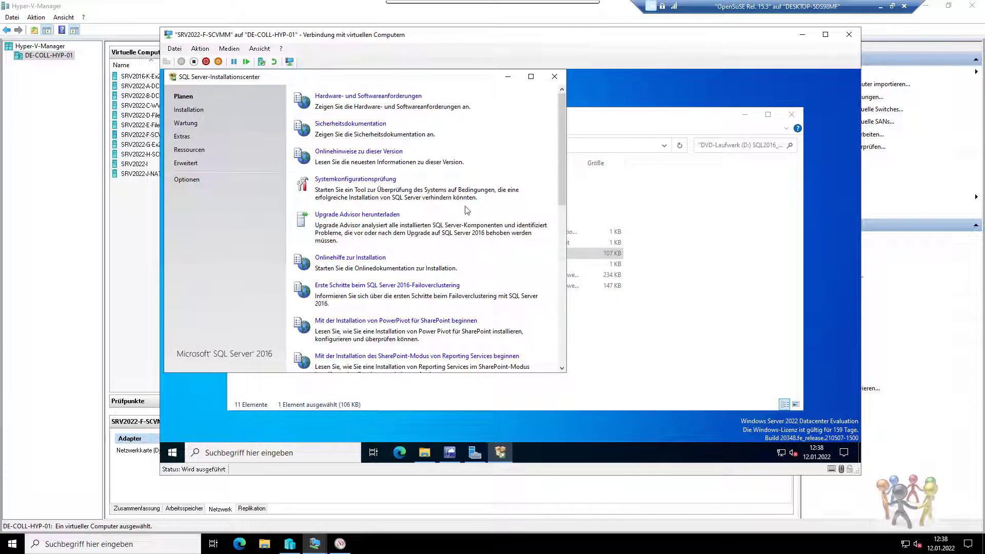
Start a new stand-alone SQL Server installation with Microsoft Update checking enabled.
click(181, 112)
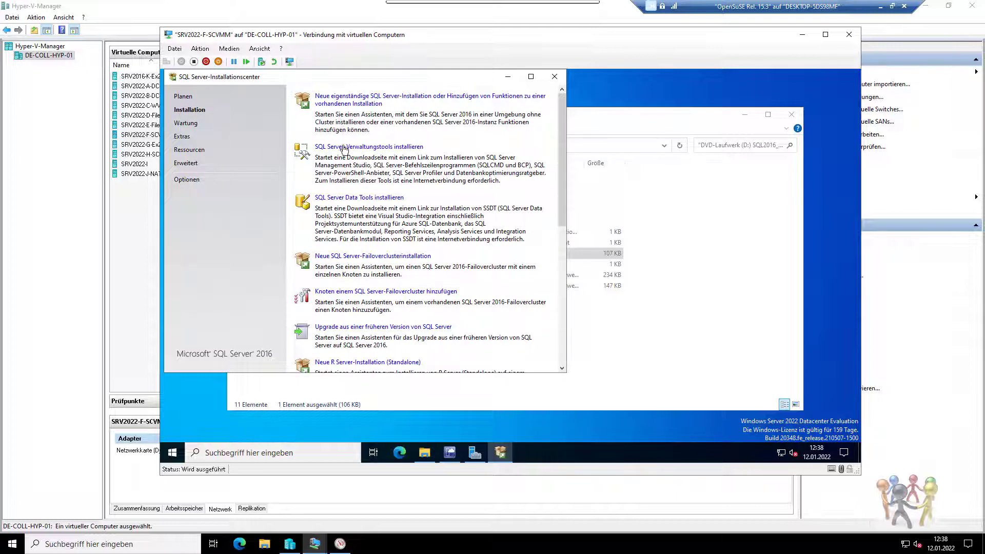
click(351, 101)
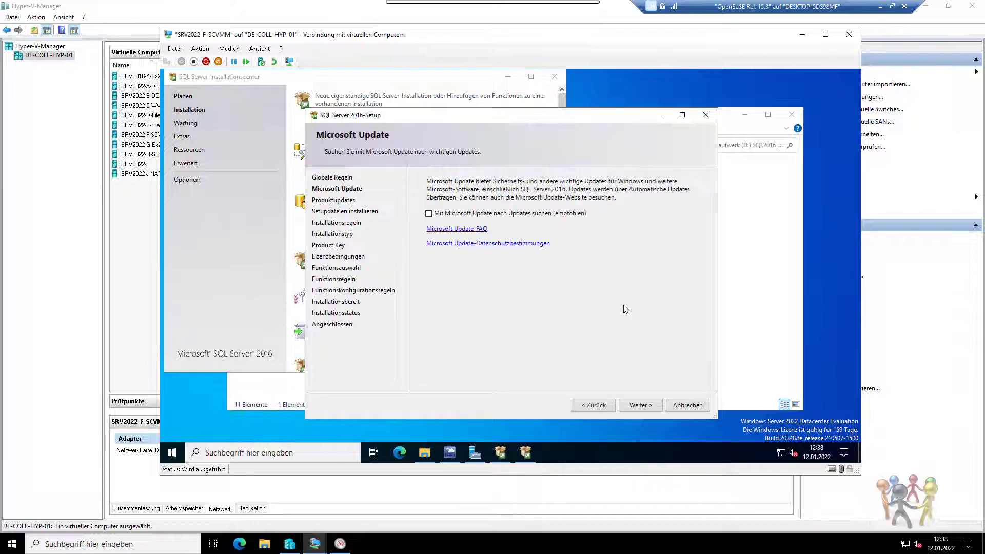
click(636, 405)
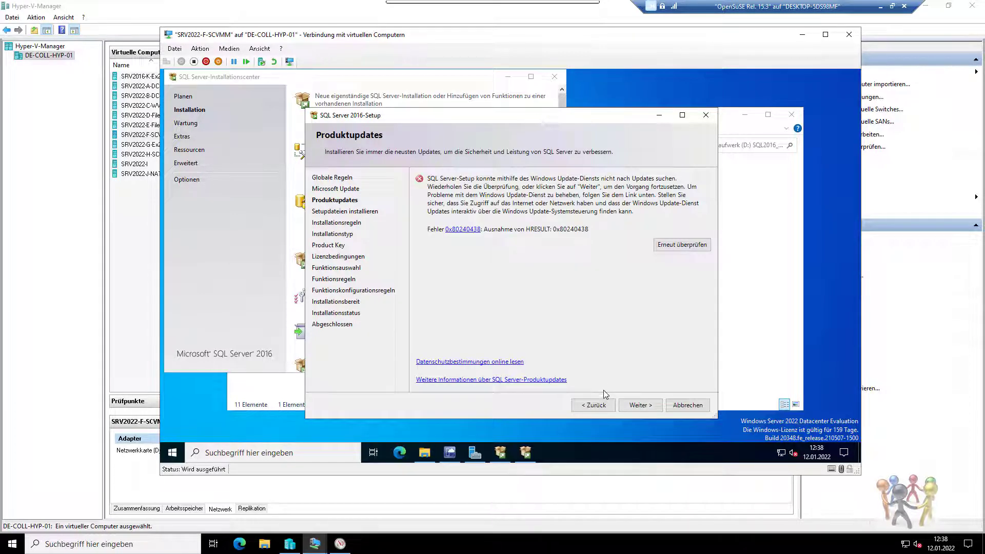
click(594, 405)
click(509, 214)
click(640, 404)
Proceed past the update and rule checks and choose adding features to MSSQLSERVER.
click(631, 404)
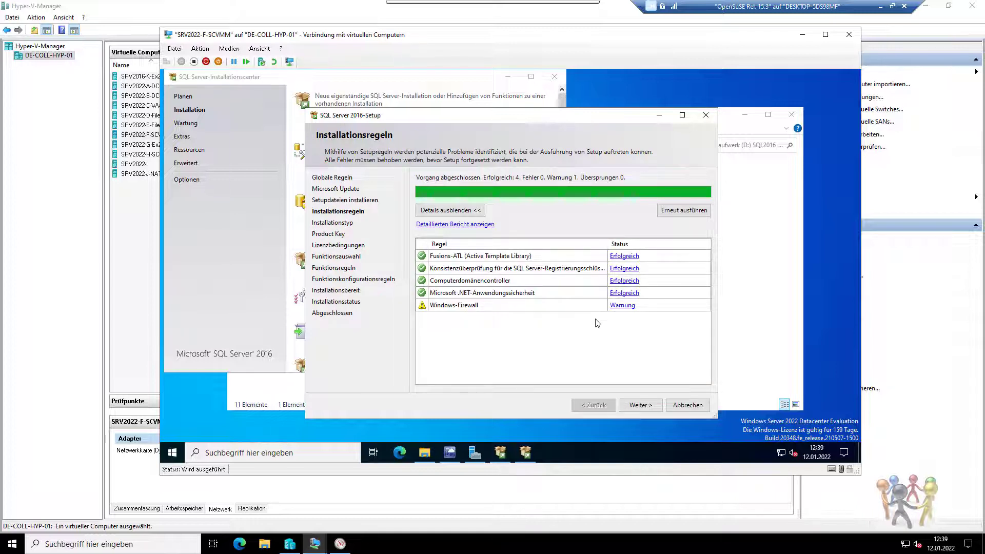
click(646, 407)
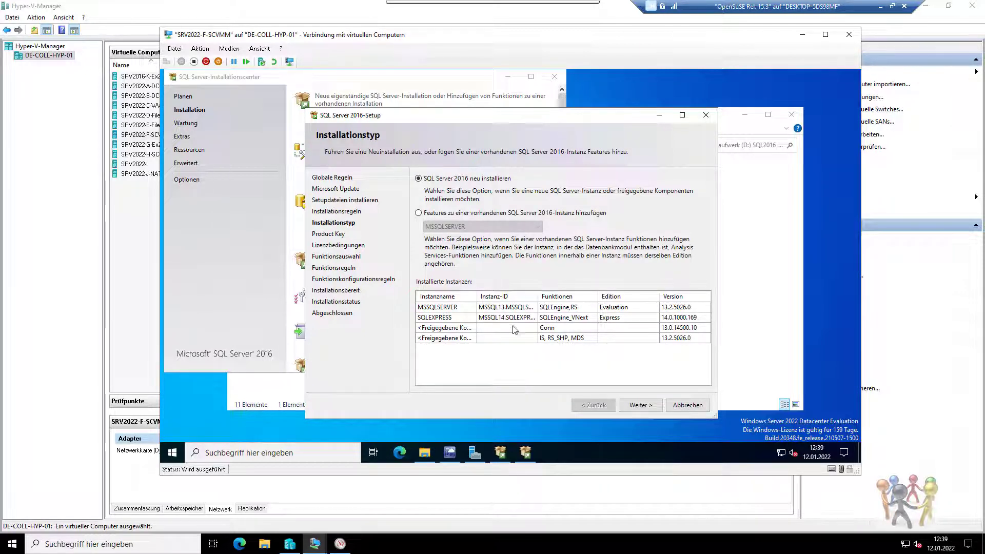
click(476, 212)
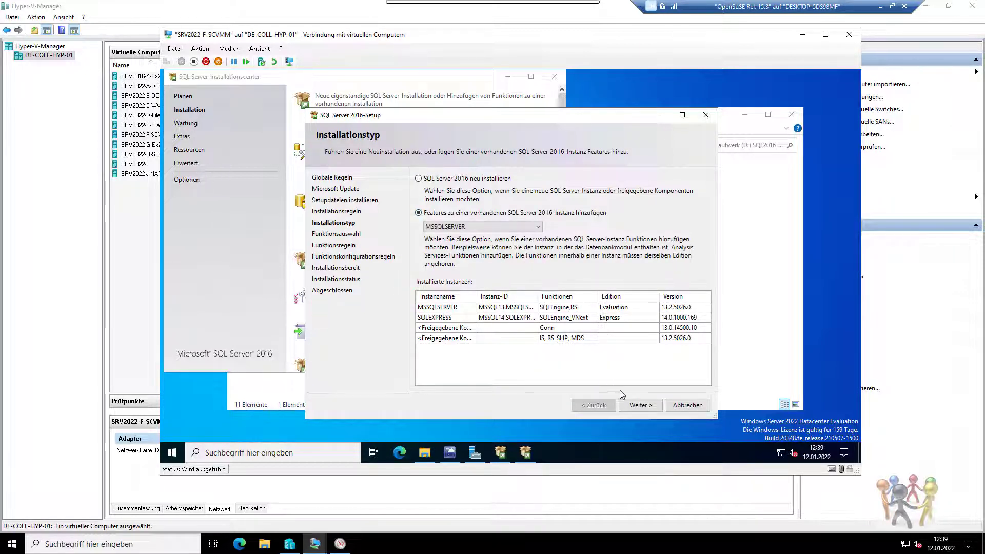
Select the Full-Text and Semantic Extractions for Search feature.
click(638, 404)
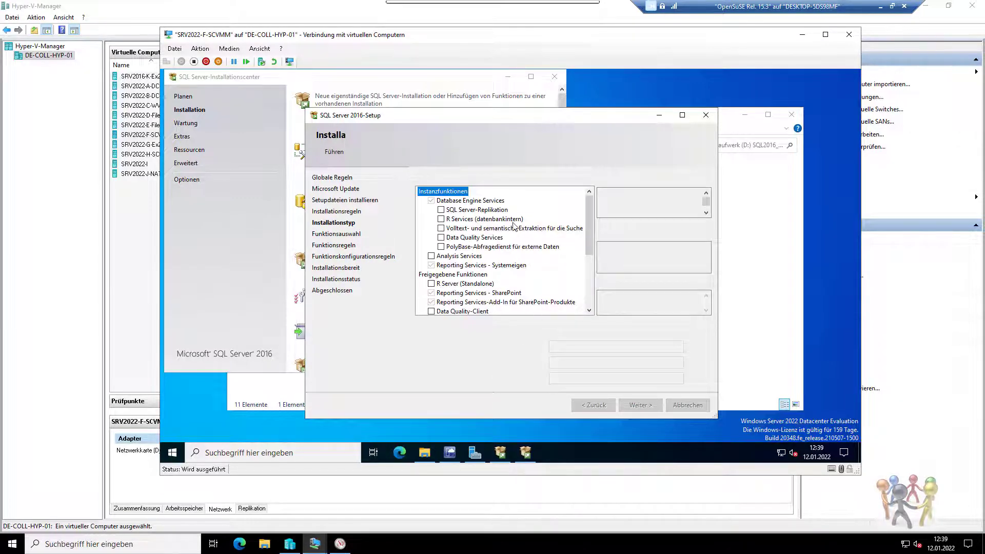
click(441, 229)
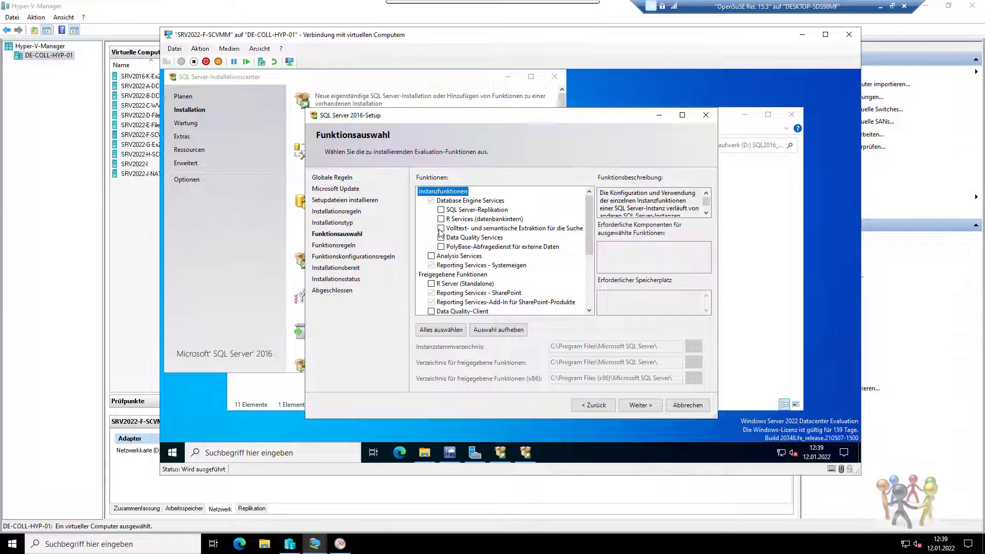
scroll(459, 257, down, 3)
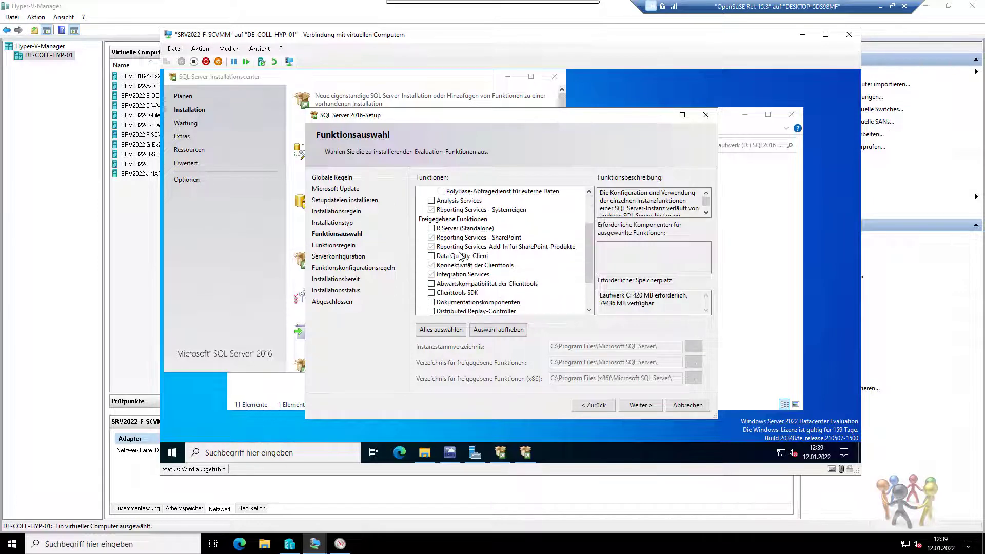
scroll(459, 257, down, 1)
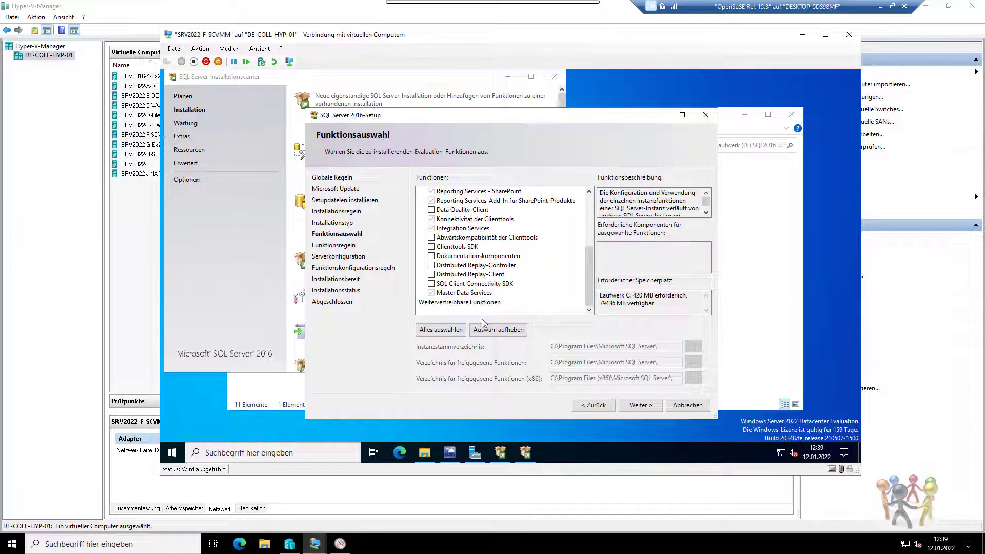
click(638, 408)
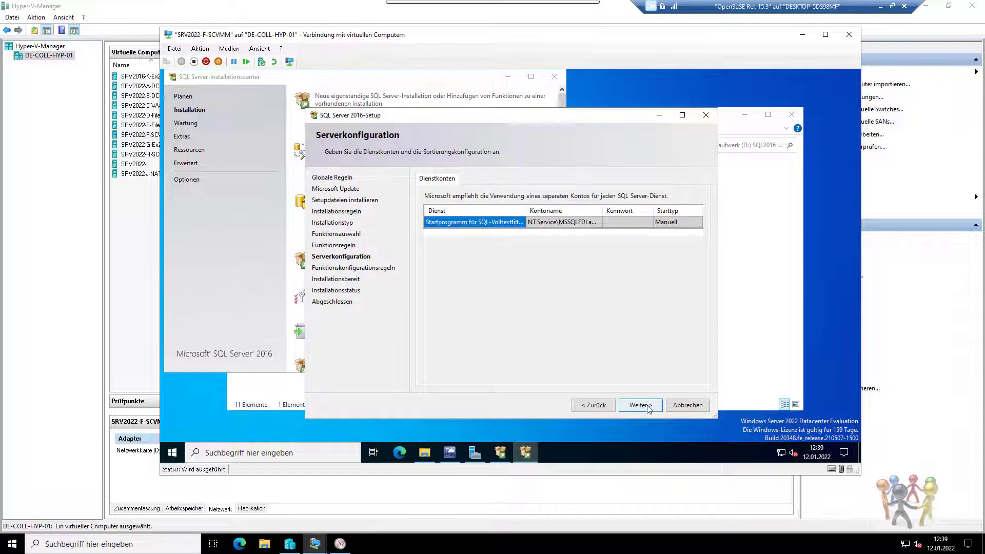
Install the feature with default service accounts, close SQL Server Setup, and select SRV2022-H-SCOM.
click(648, 409)
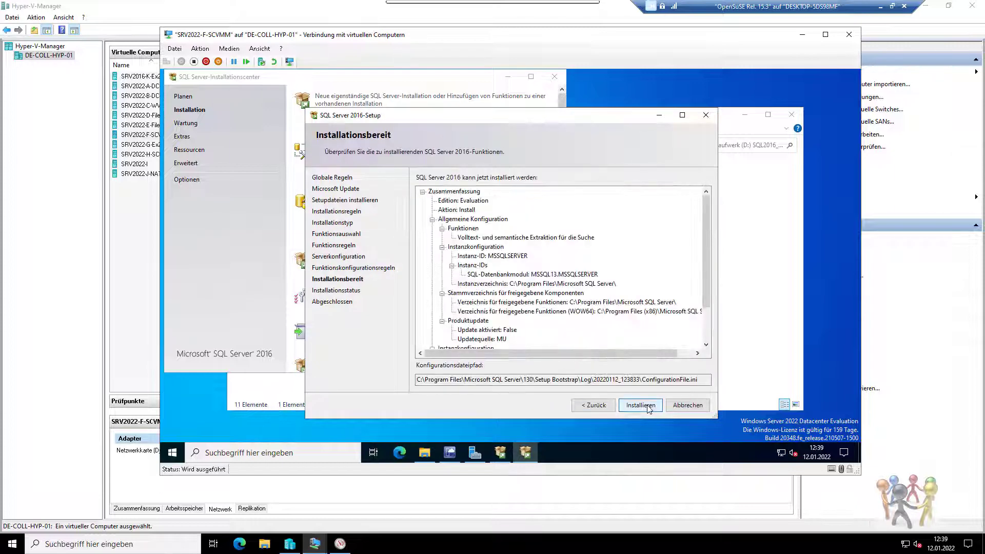
click(649, 409)
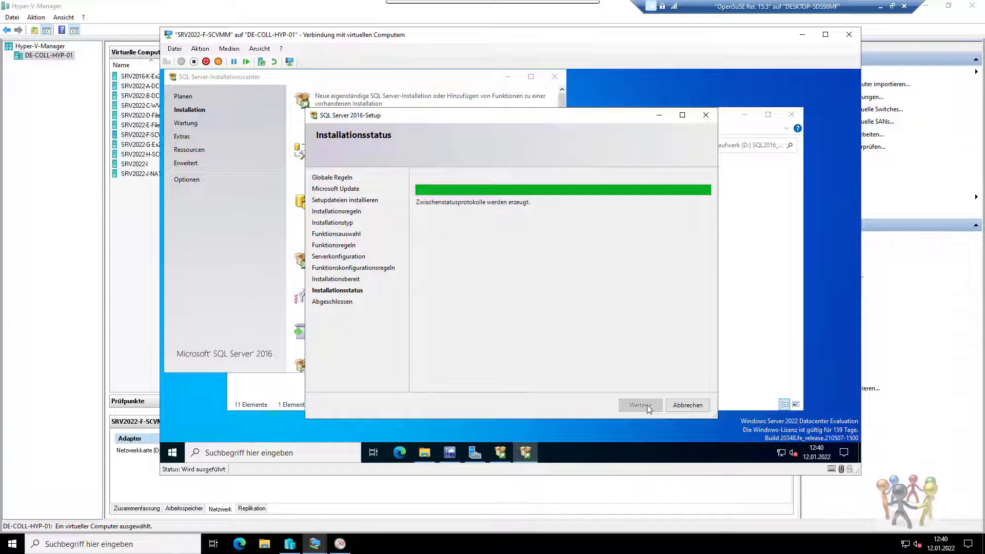
click(649, 408)
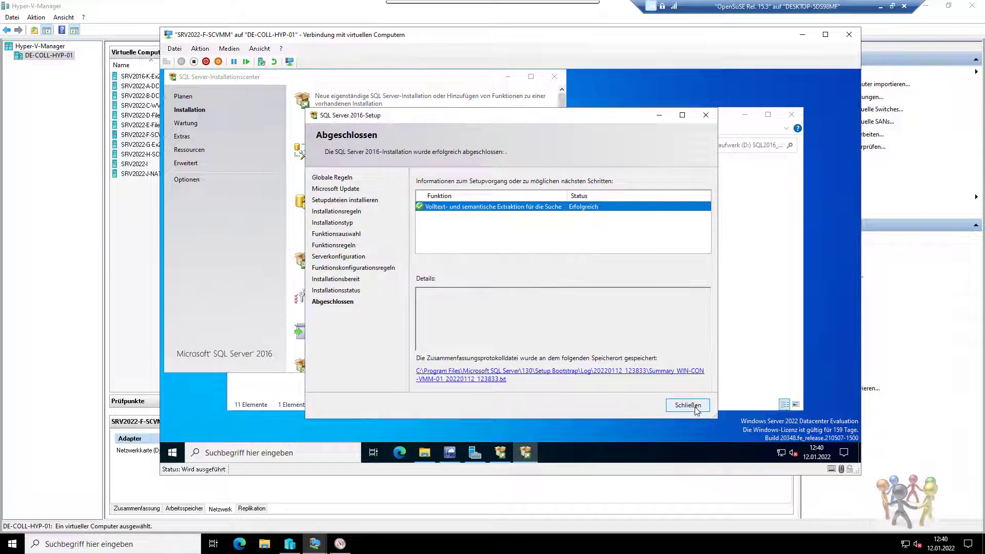
click(691, 406)
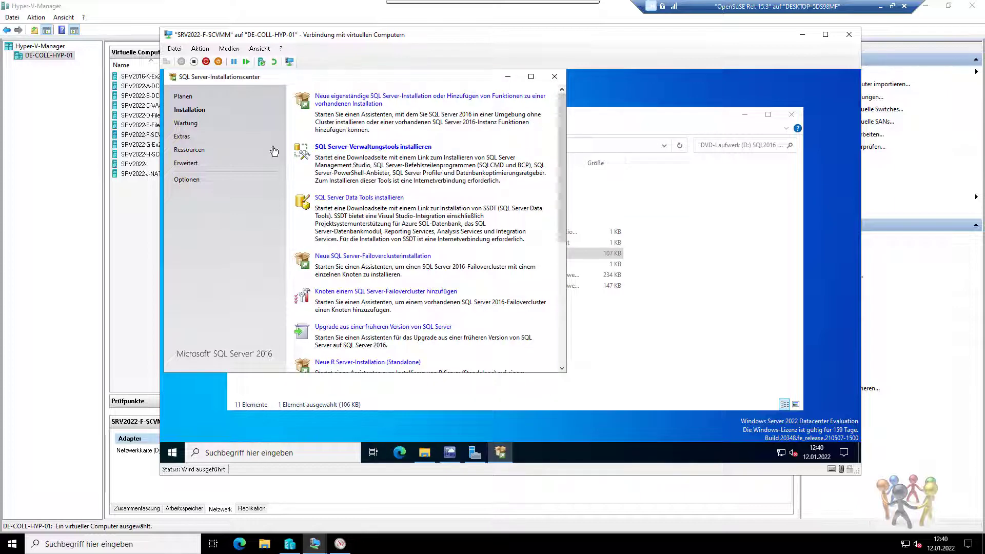
click(139, 154)
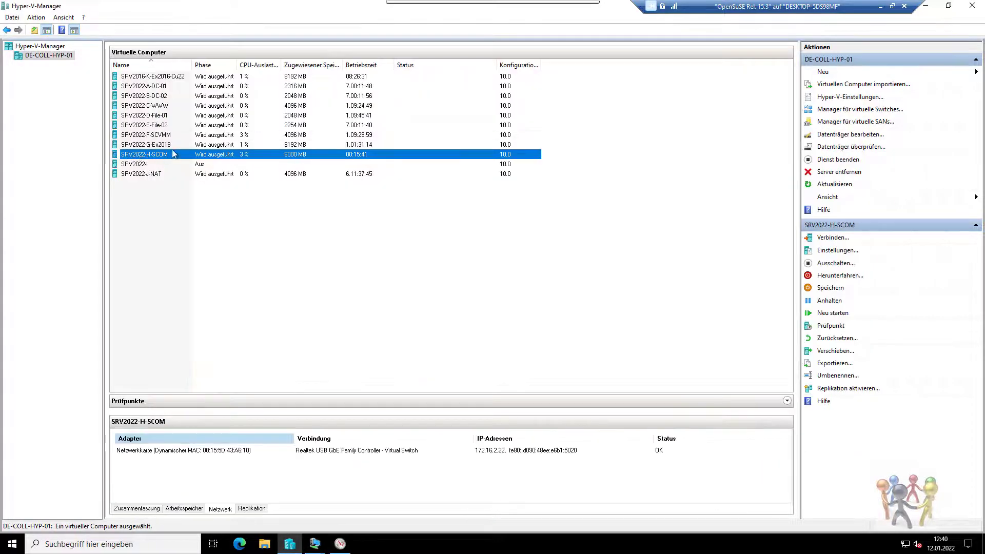
Revalidate the operations database server entry win-con-vmm-01\MSSQLSERVER on port 1433 in the SCOM VM.
double_click(173, 149)
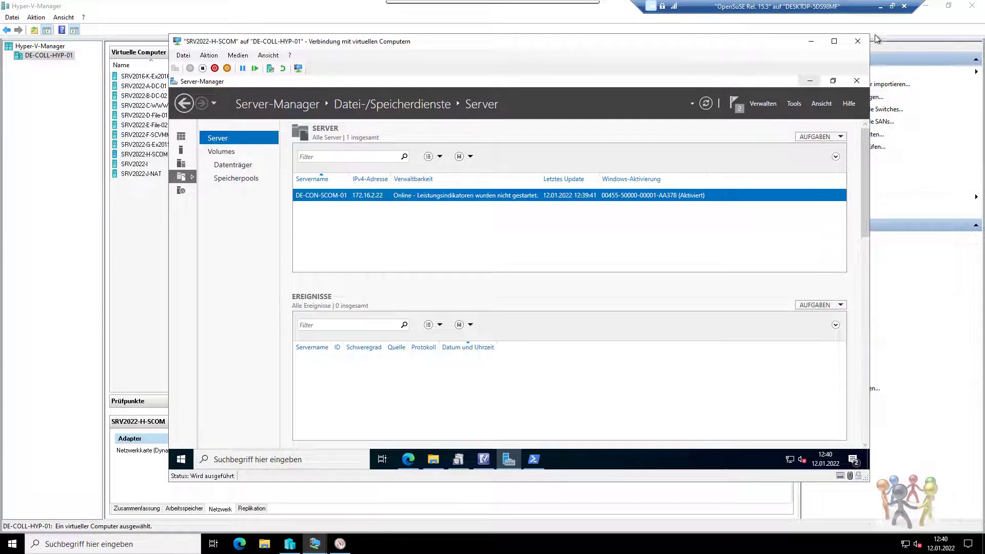
click(809, 80)
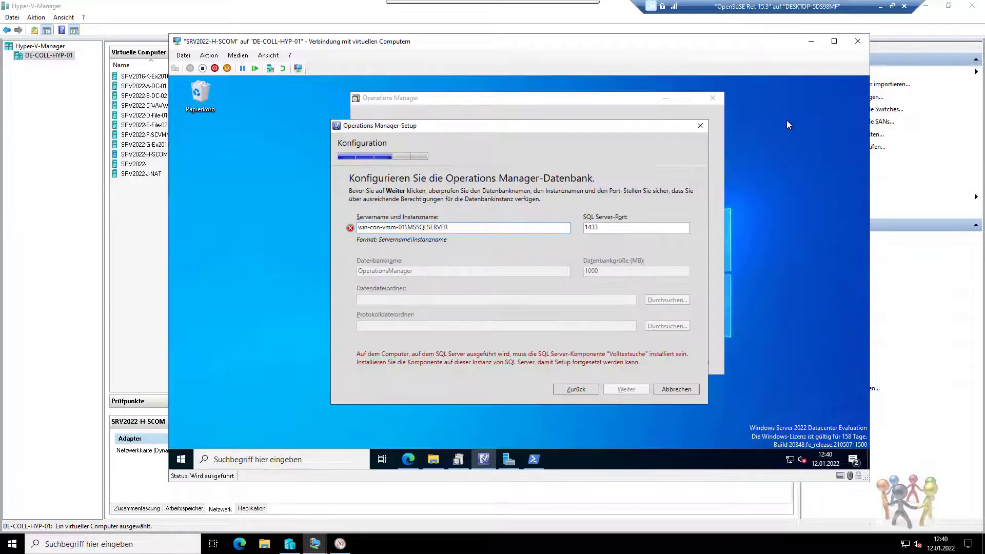
click(607, 231)
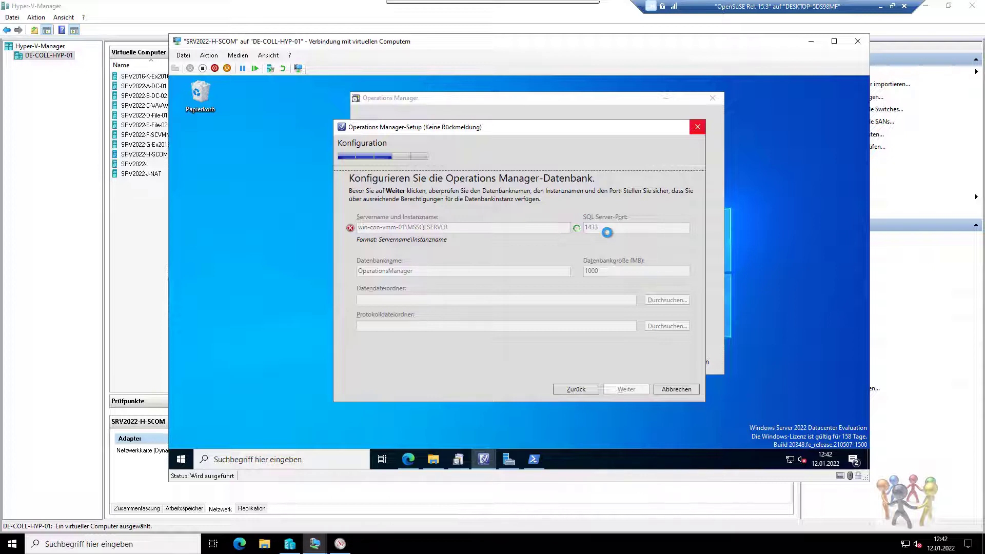
Accept the OperationsManager database at 1000 MB with the default DATA folders and continue.
mouse_move(493, 457)
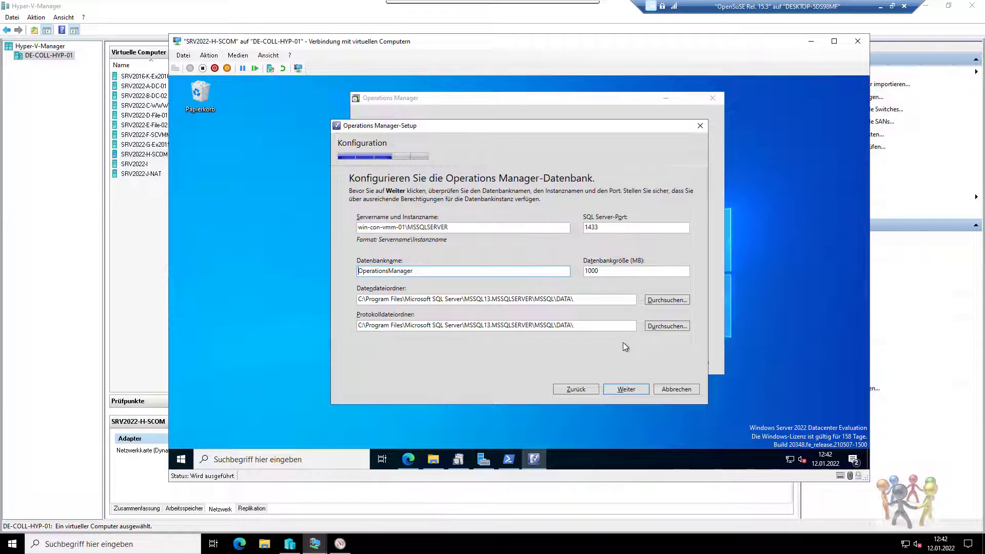
click(630, 388)
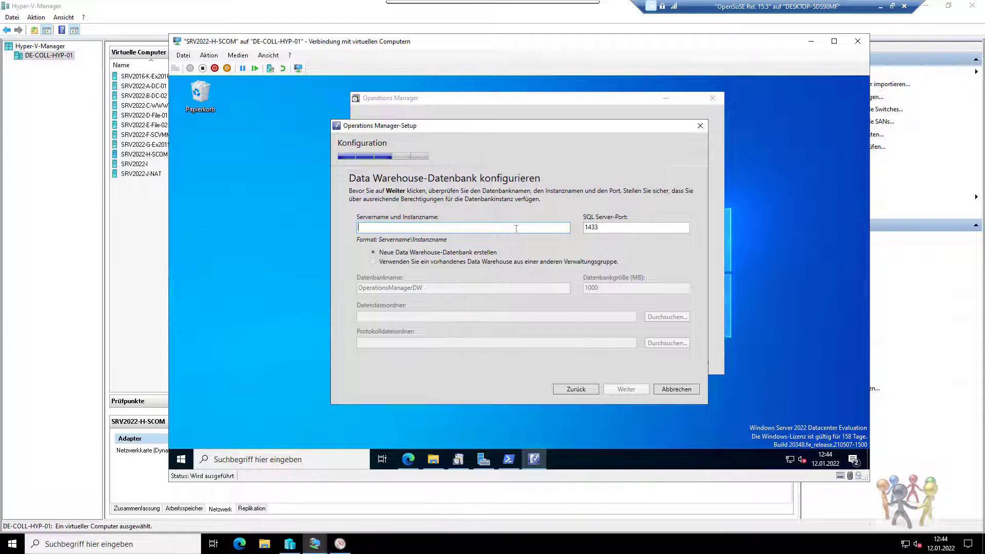
Enter win-con-vmm-01\msSQlSERVER as the data warehouse server and instance name.
text(win-con-vmm-01\)
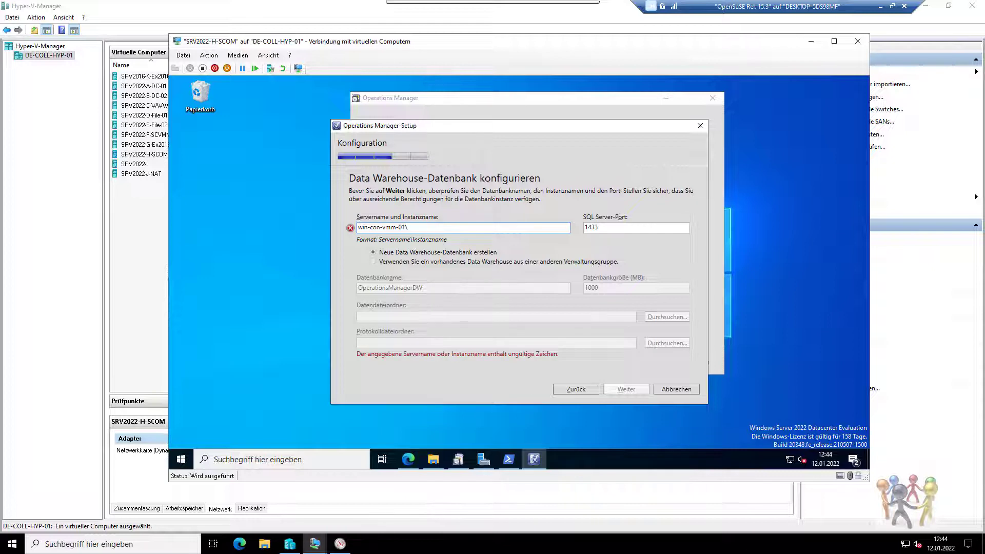
text(msSQlSERVER)
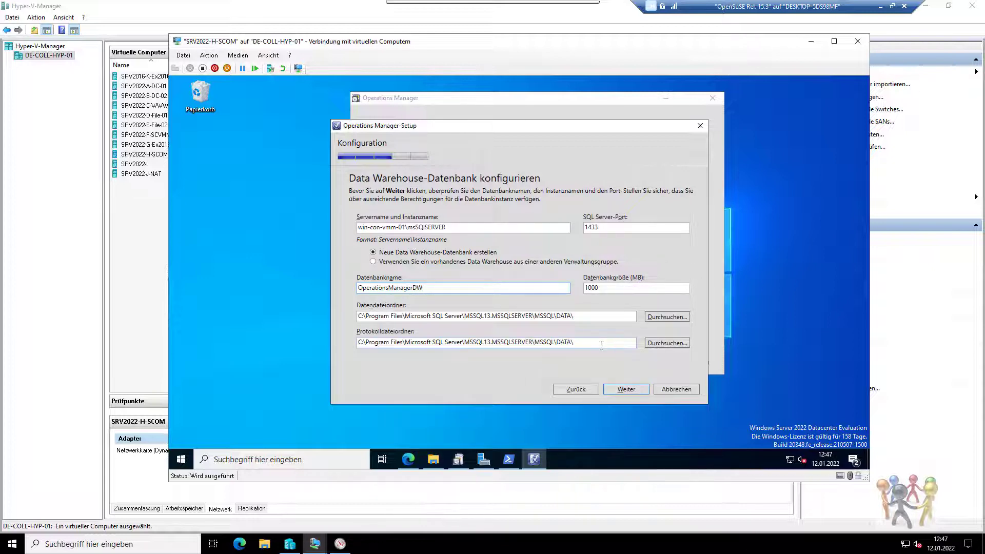
Submit the OperationsManagerDW database (port 1433, 1000 MB) and connect to the SRV2022-F-SCVMM VM.
click(623, 389)
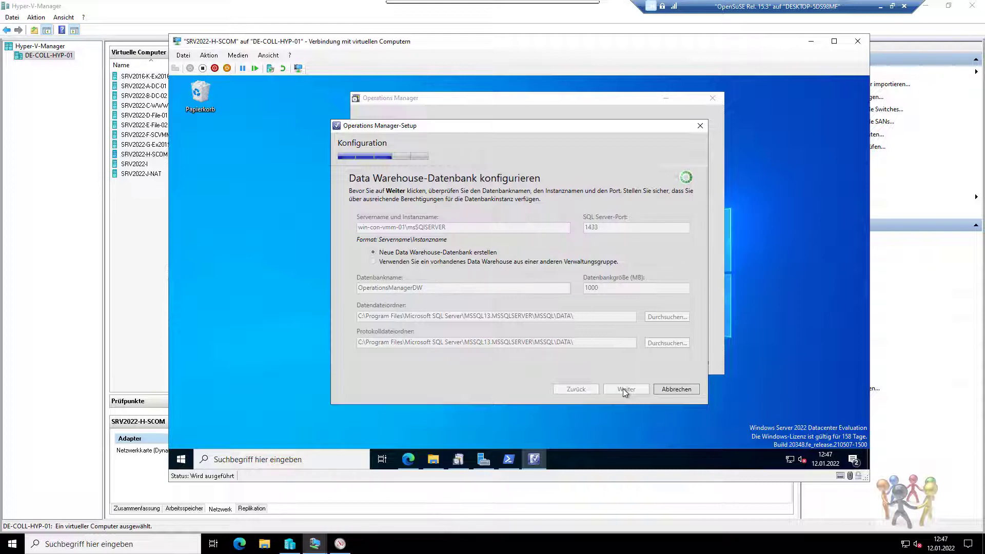
double_click(143, 136)
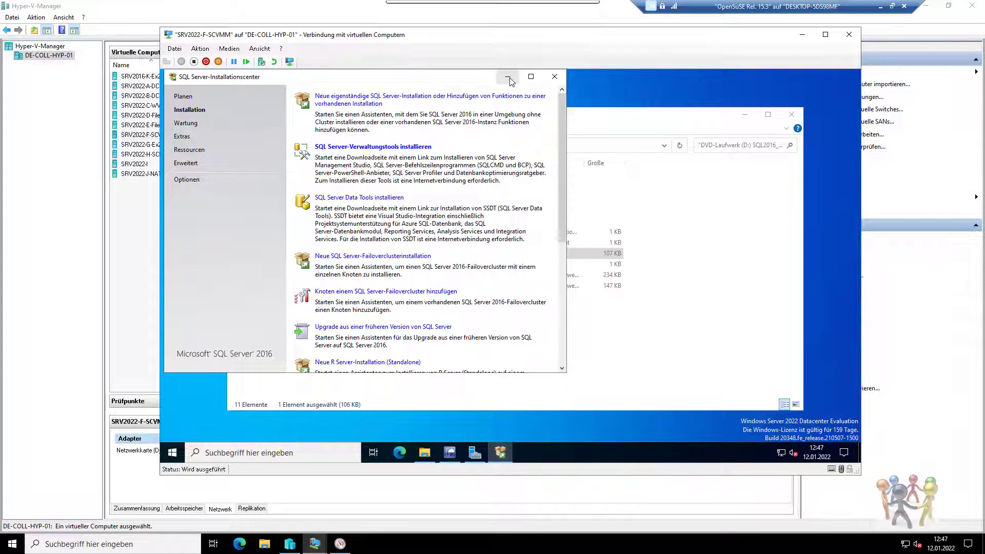
Browse This PC > C: > Programme > Microsoft SQL Server and look inside MSSQL14.SQLEXPRESS.
click(509, 77)
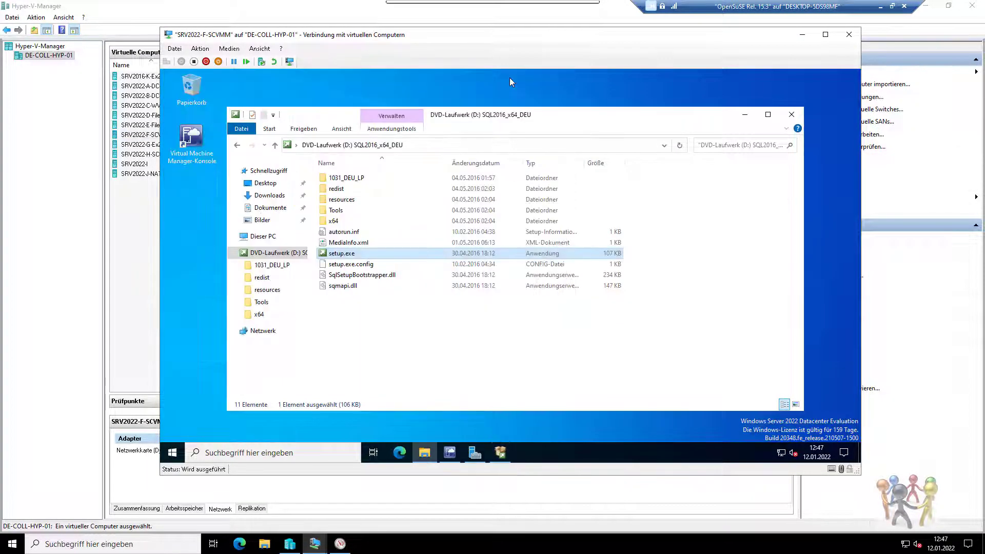
click(271, 239)
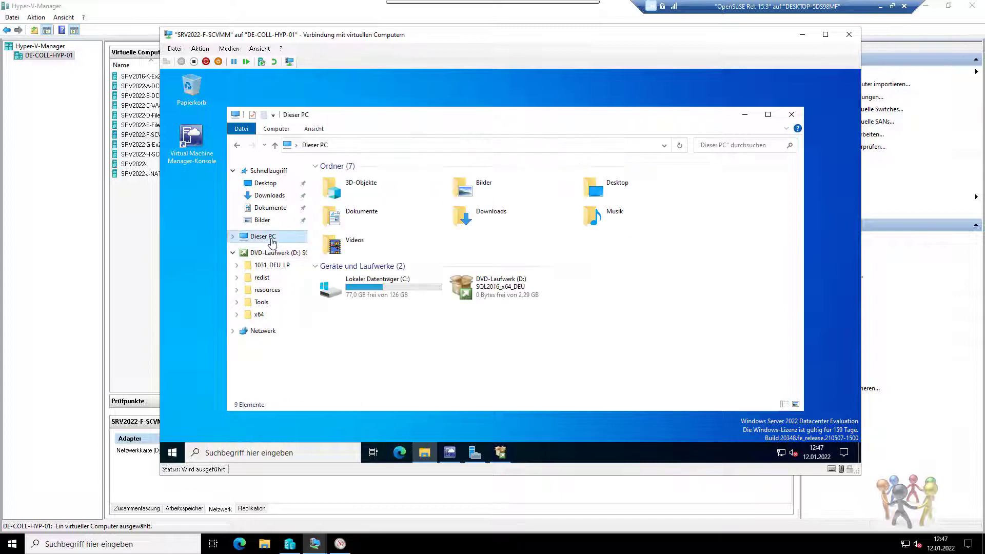
double_click(360, 291)
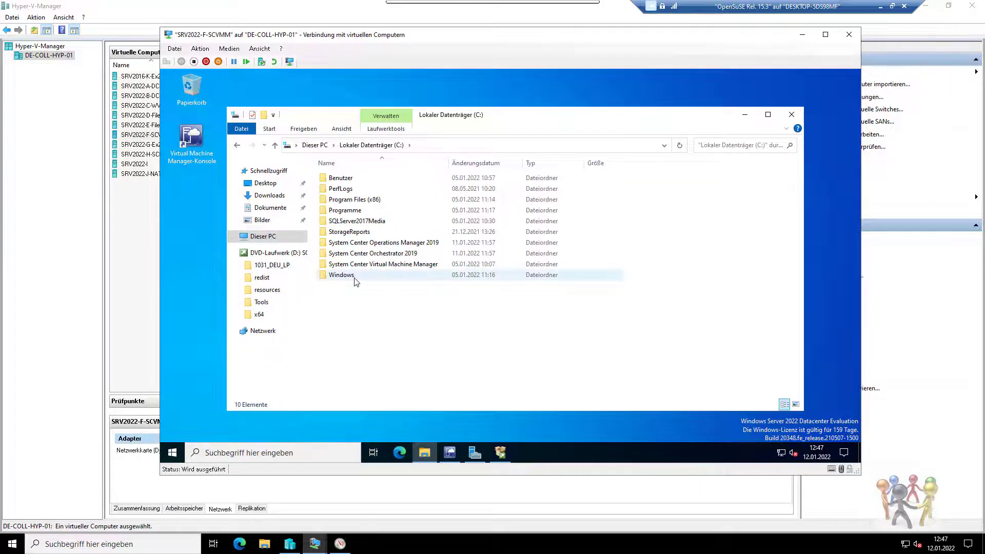
double_click(352, 211)
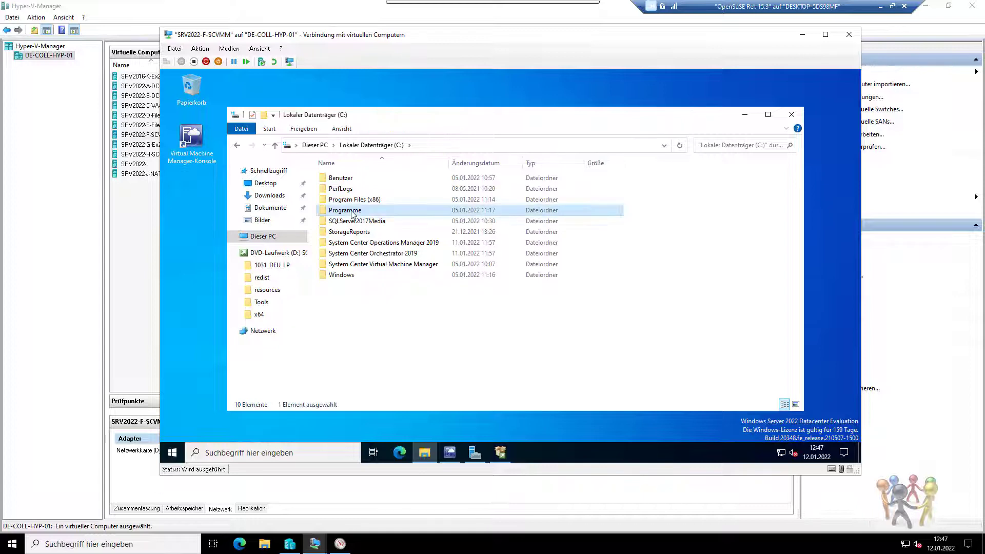
double_click(354, 243)
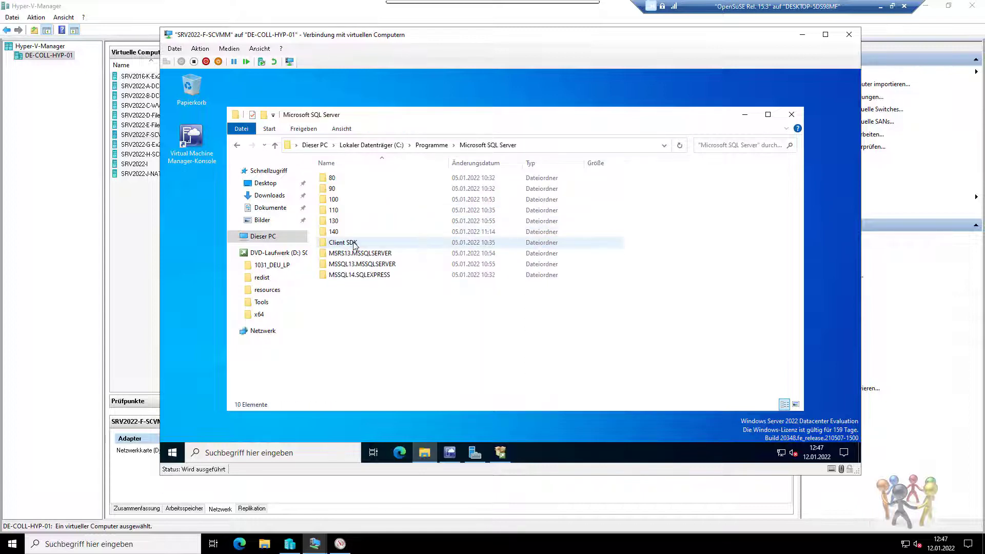
click(353, 276)
double_click(352, 277)
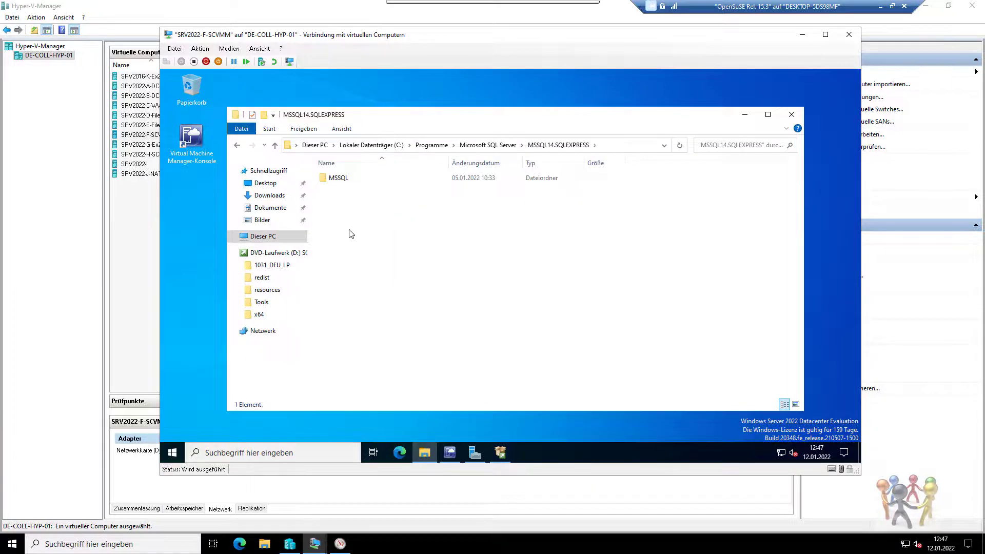
View the 11 database files in MSSQL13.MSSQLSERVER\MSSQL\DATA, then close Explorer.
click(480, 148)
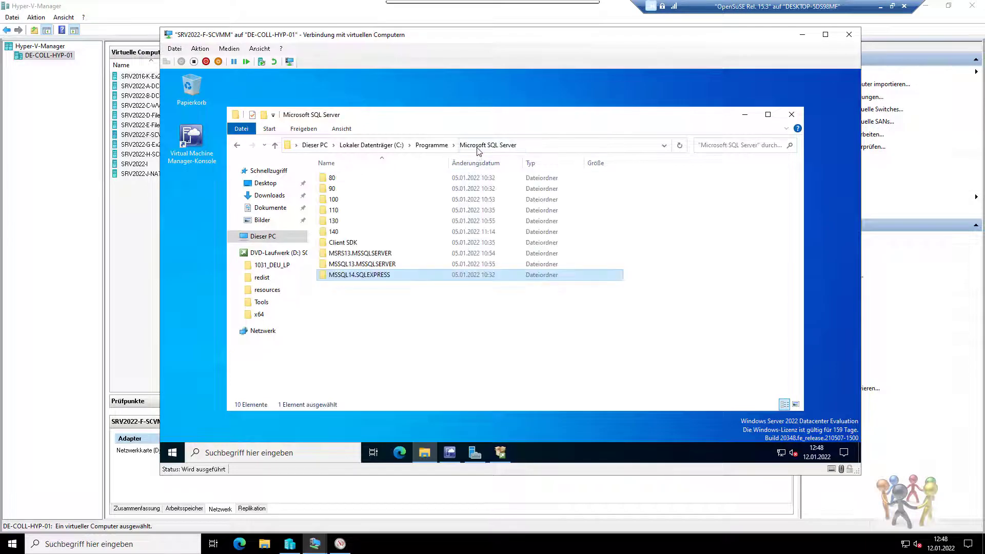
double_click(391, 264)
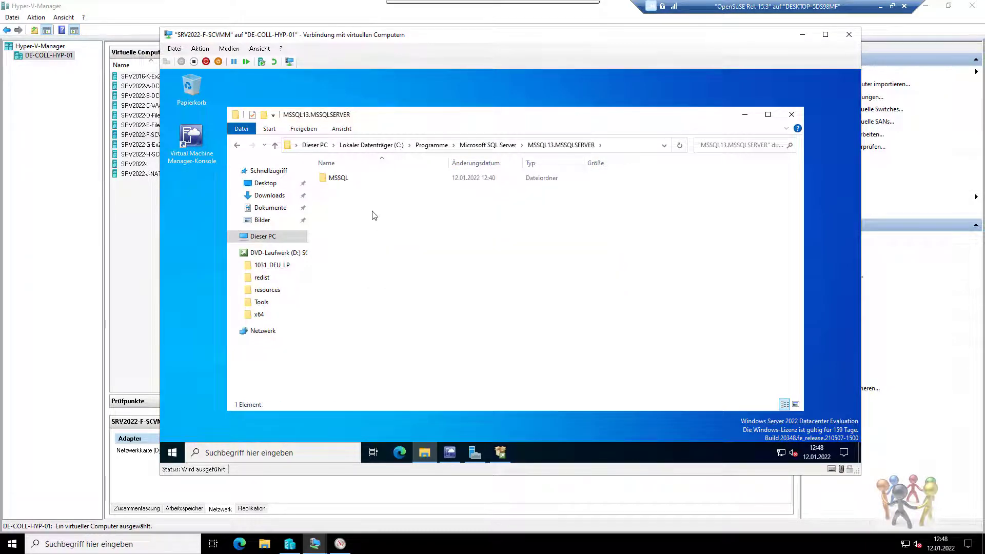
double_click(343, 183)
click(342, 200)
double_click(342, 200)
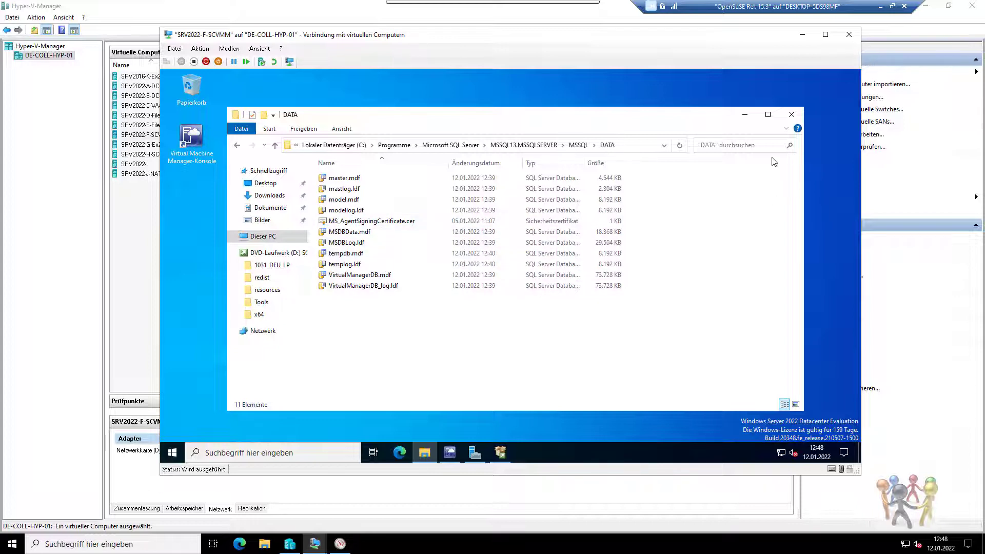
click(790, 118)
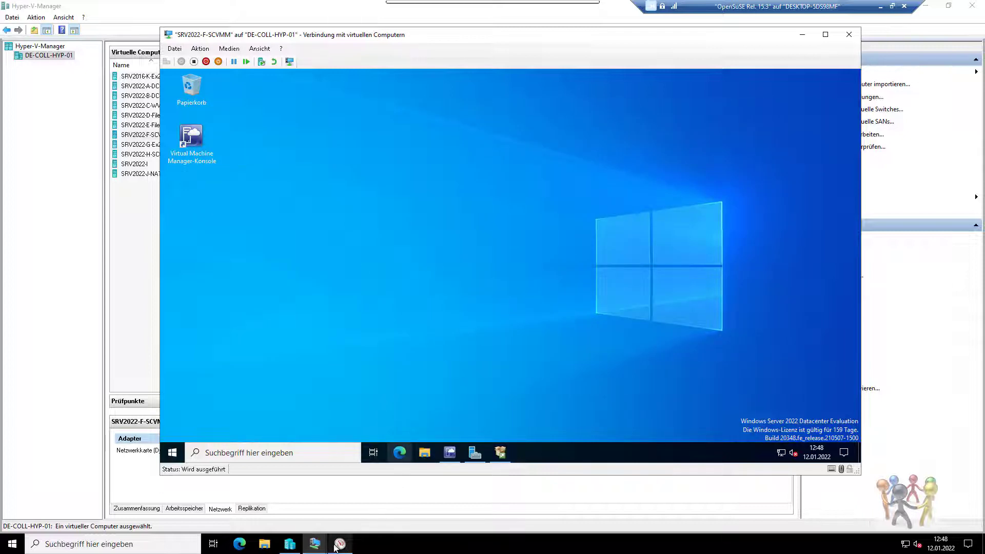
Select the SRV2022-F-SCVMM VM on the Hyper-V host, then return to the SCOM setup.
mouse_move(314, 547)
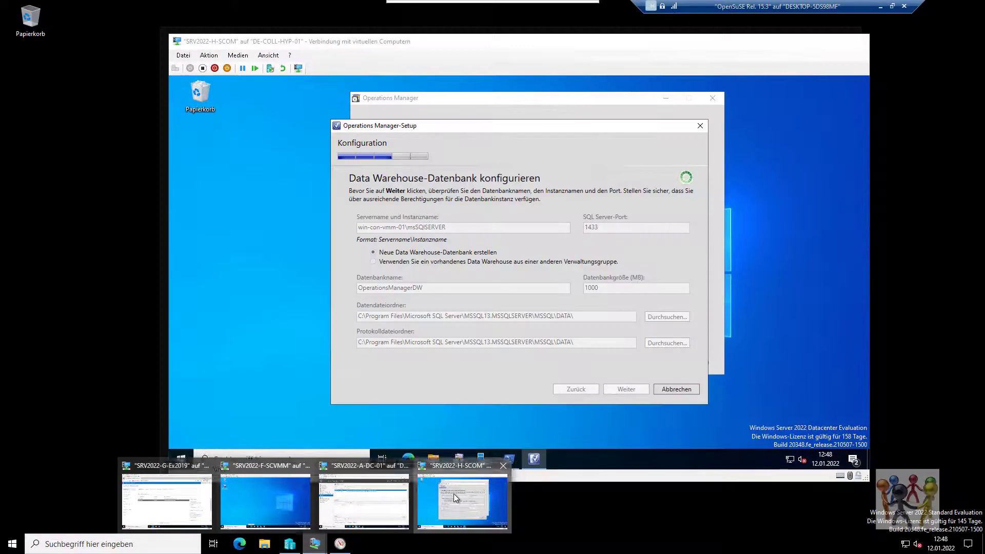
click(453, 493)
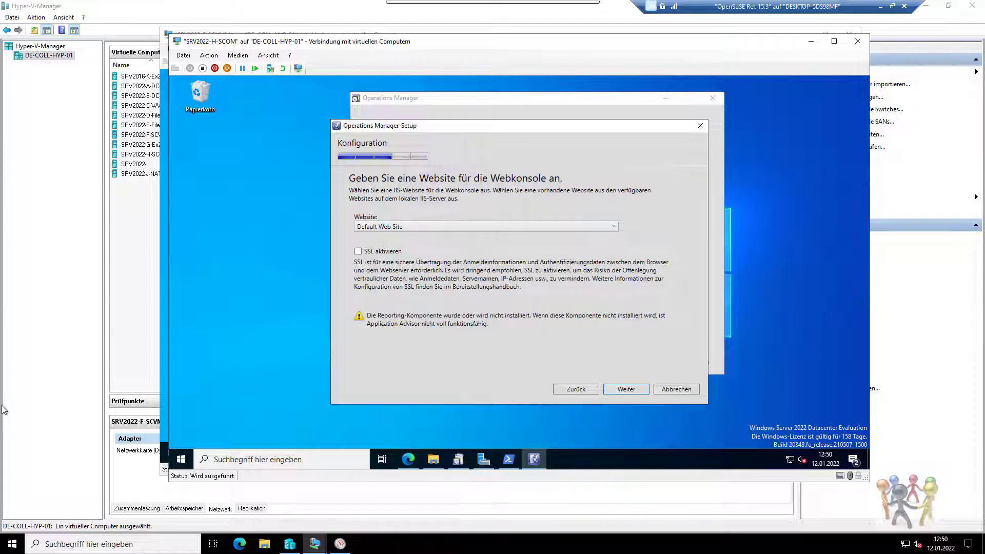
click(3, 409)
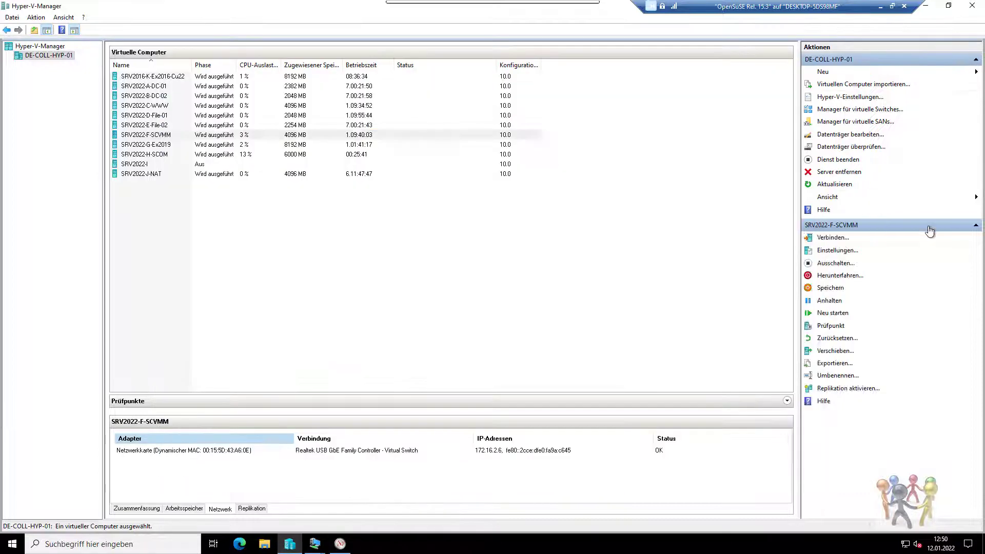
click(928, 226)
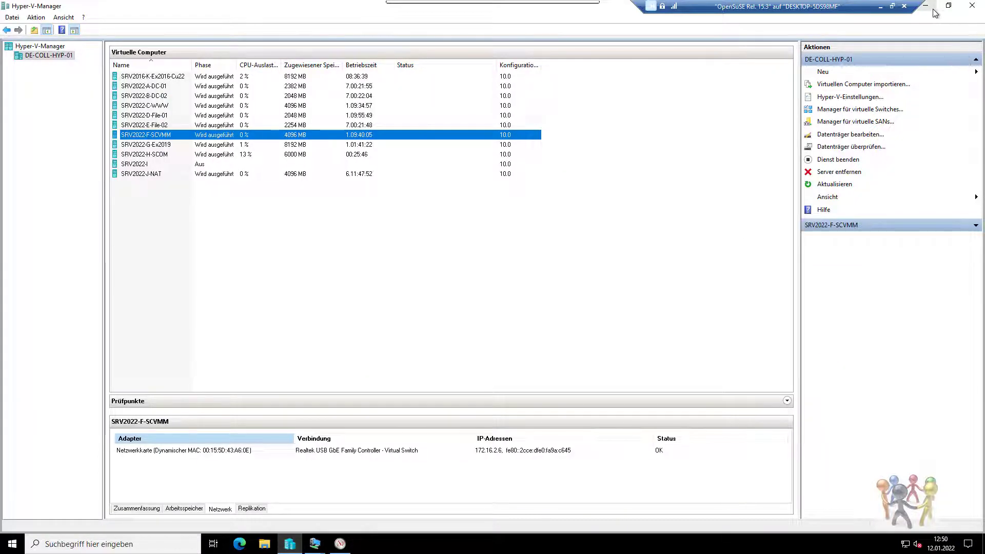
click(925, 5)
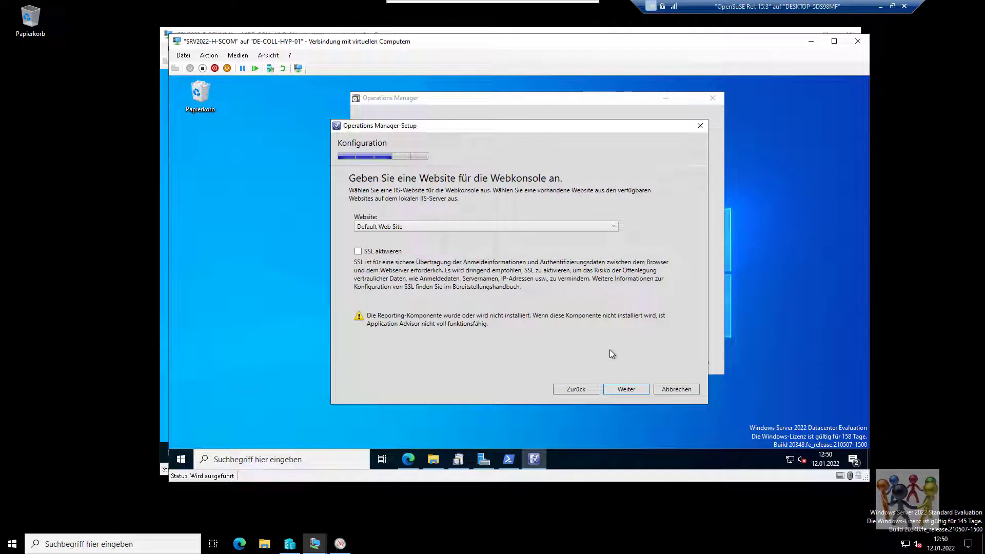
Keep Default Web Site and mixed authentication, then bring Hyper-V Manager forward.
click(624, 391)
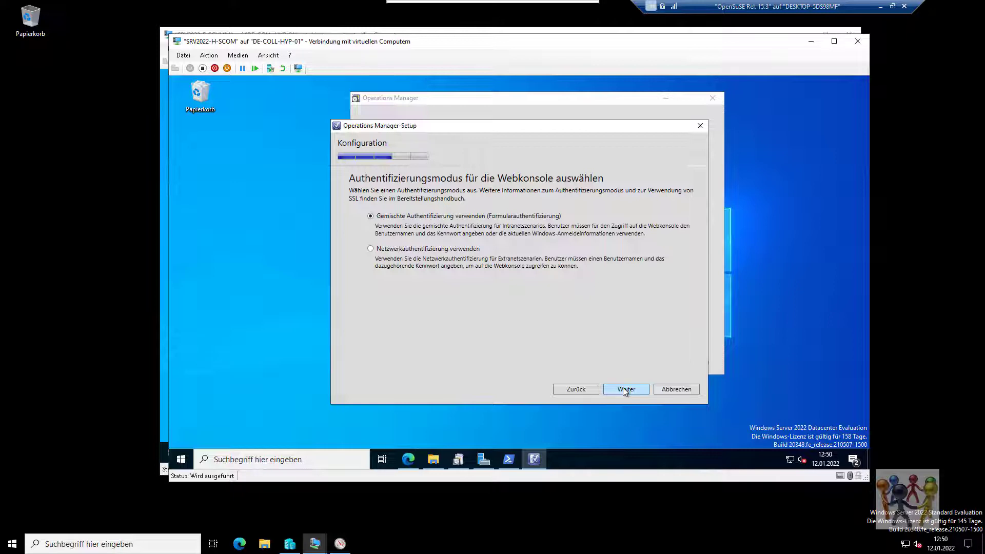
click(623, 390)
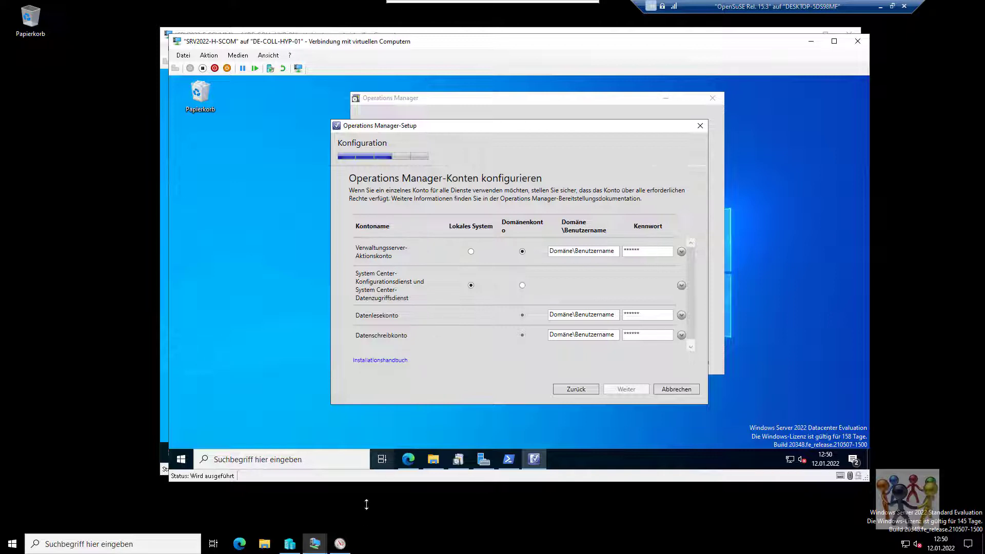
click(290, 543)
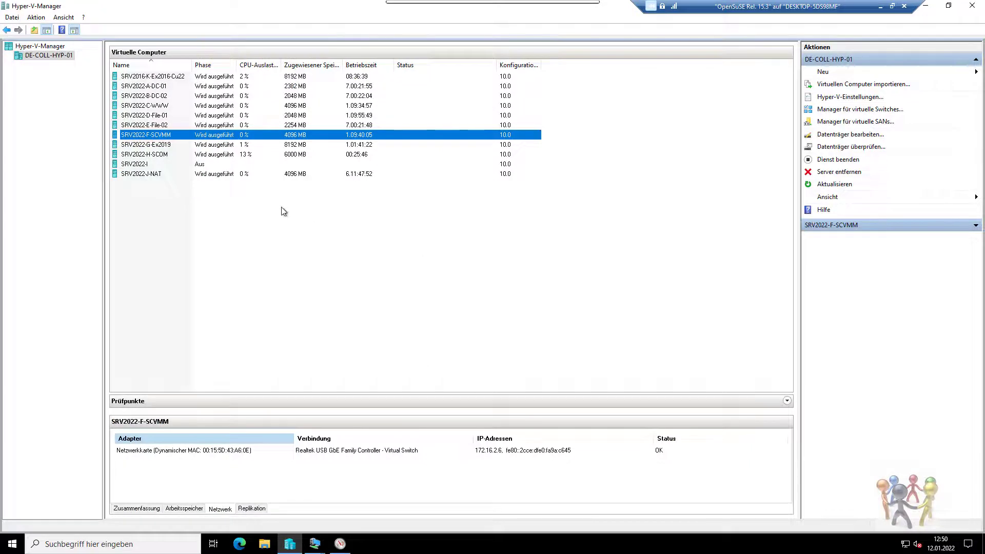
Connect to SRV2022-A-DC-01 and launch Active Directory Users and Computers from AD DS.
double_click(158, 87)
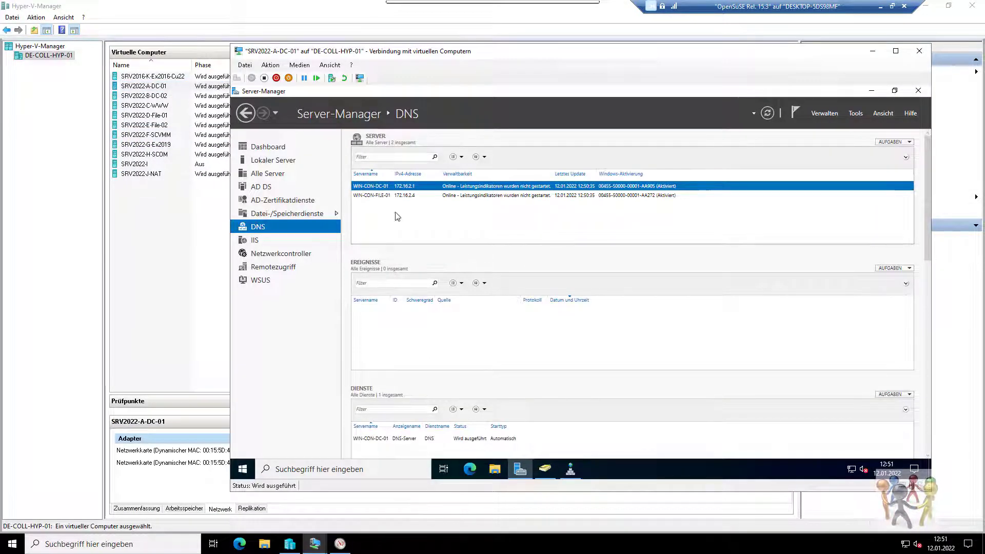
click(285, 188)
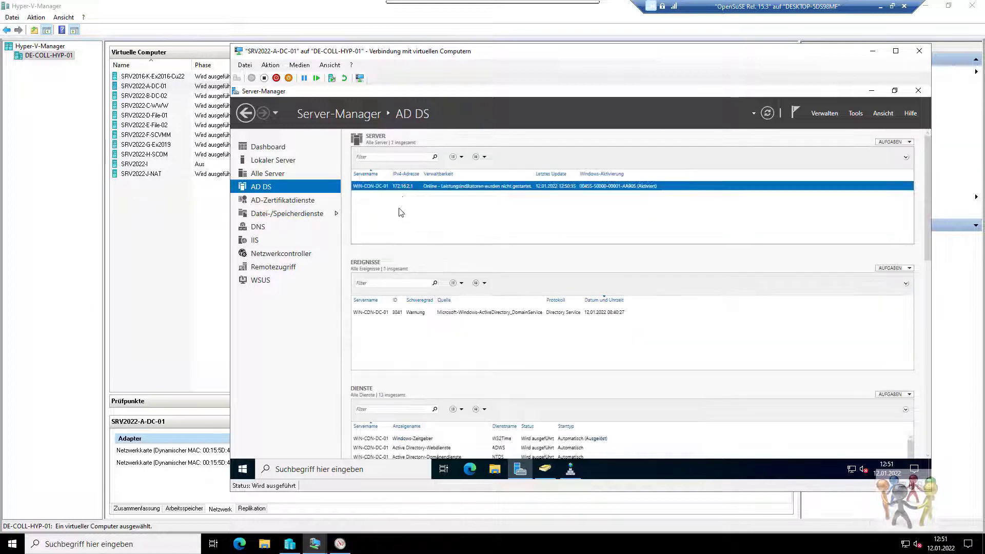
right_click(403, 187)
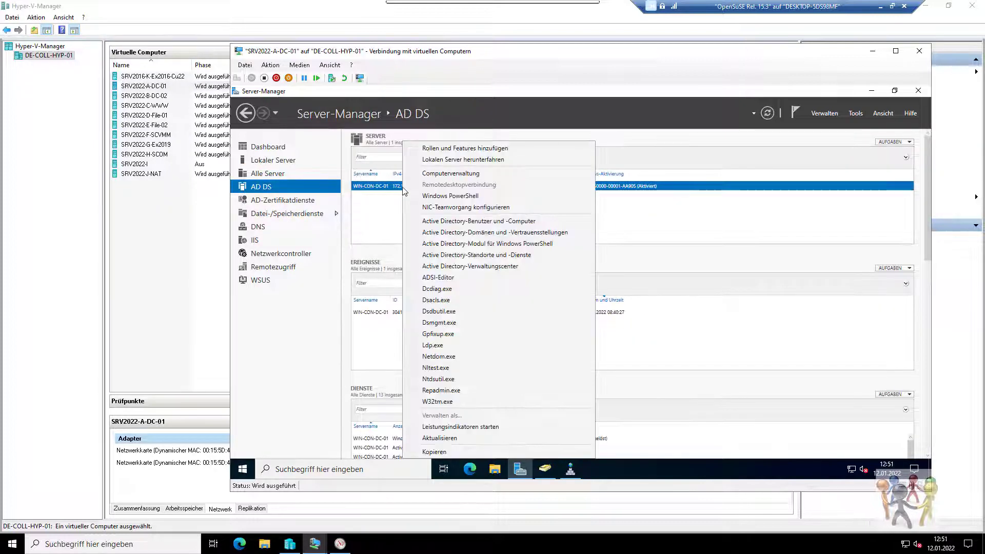
click(427, 222)
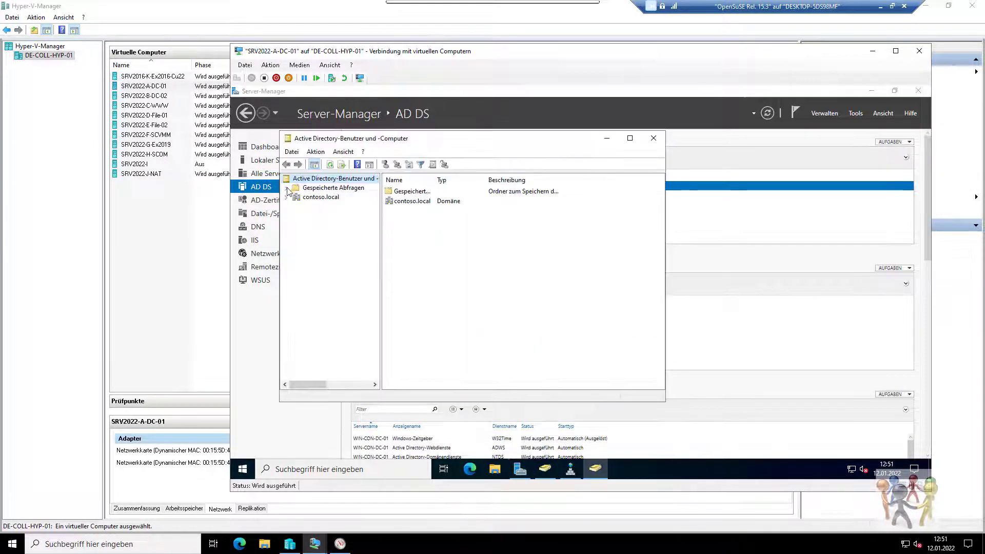
Start a new user in contoso.local's Managed Service Accounts container.
click(286, 197)
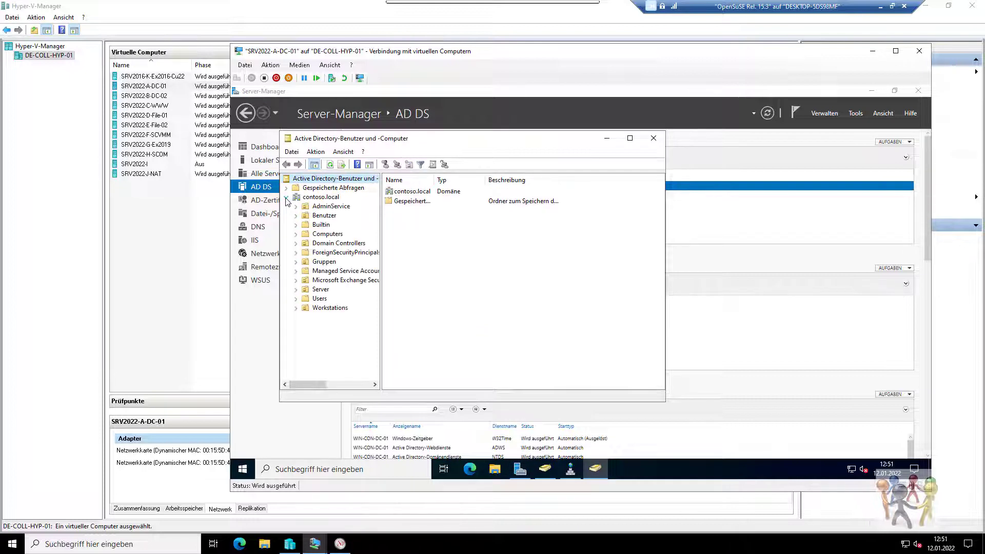
click(321, 273)
right_click(413, 275)
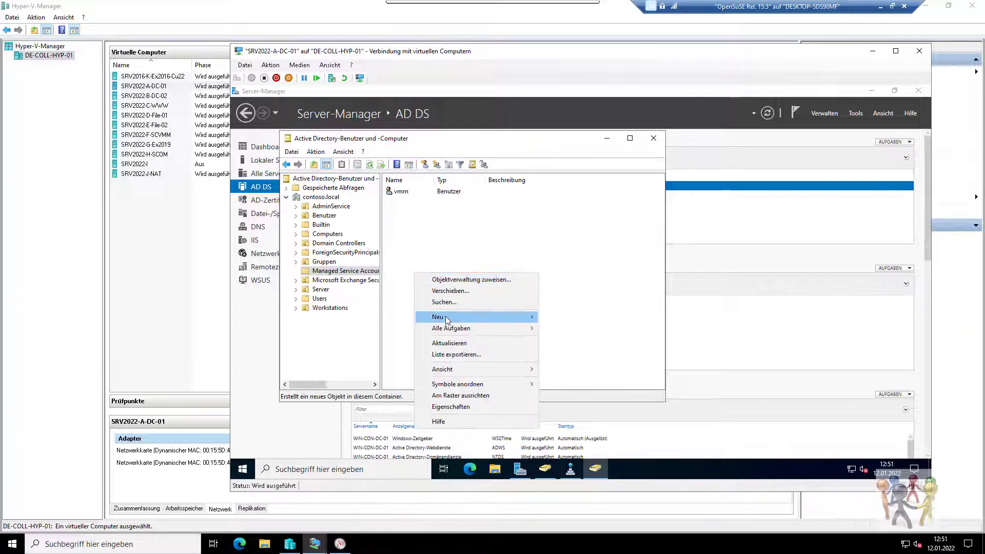
mouse_move(446, 320)
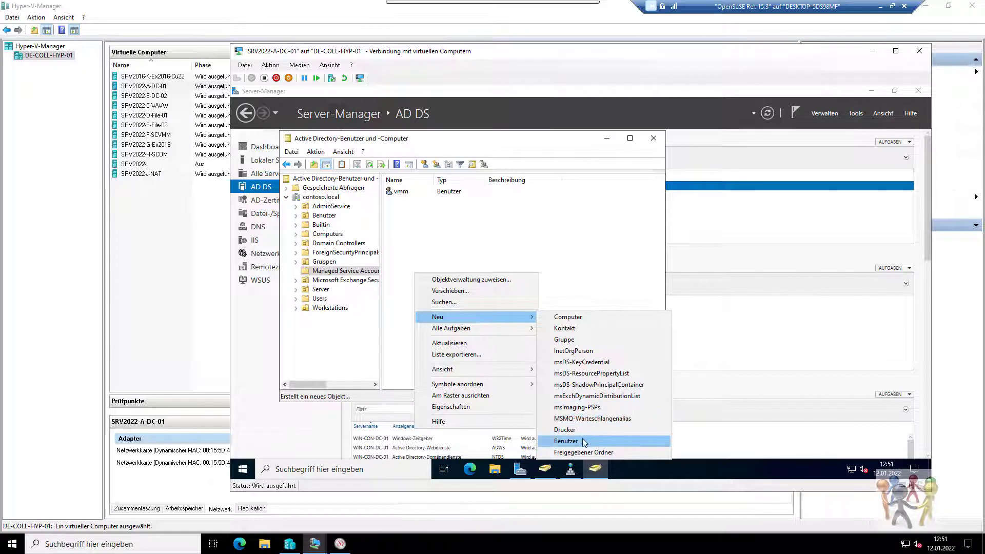
click(583, 441)
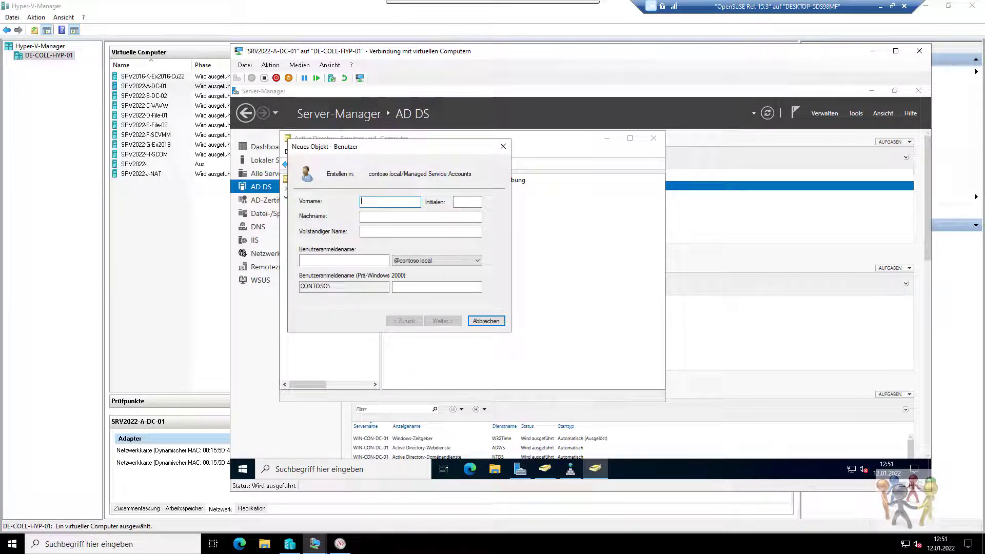
Create user 'scom' with a password that cannot be changed and never expires.
key(Tab)
key(Tab)
text(sc)
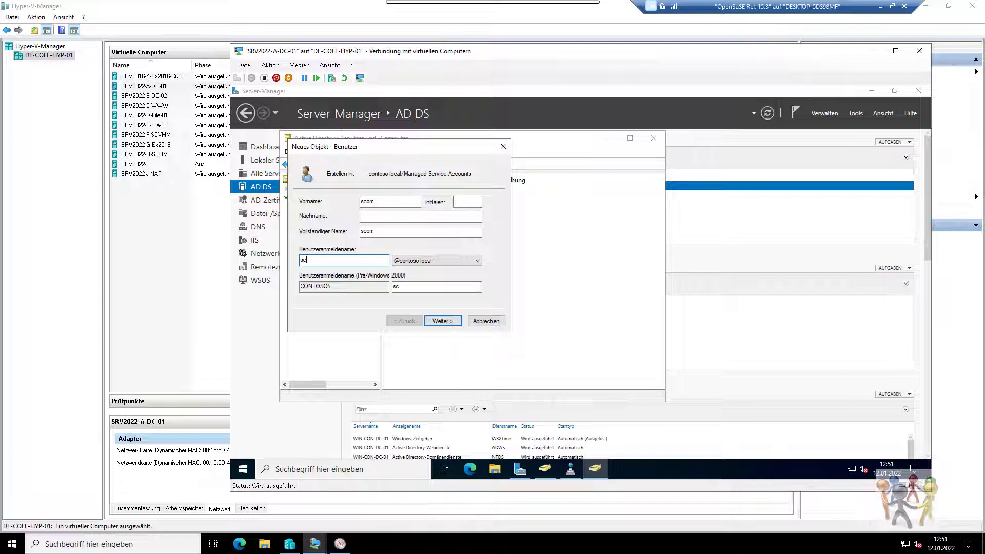
text(om)
key(Tab)
key(Tab)
key(Tab)
key(Tab)
key(Return)
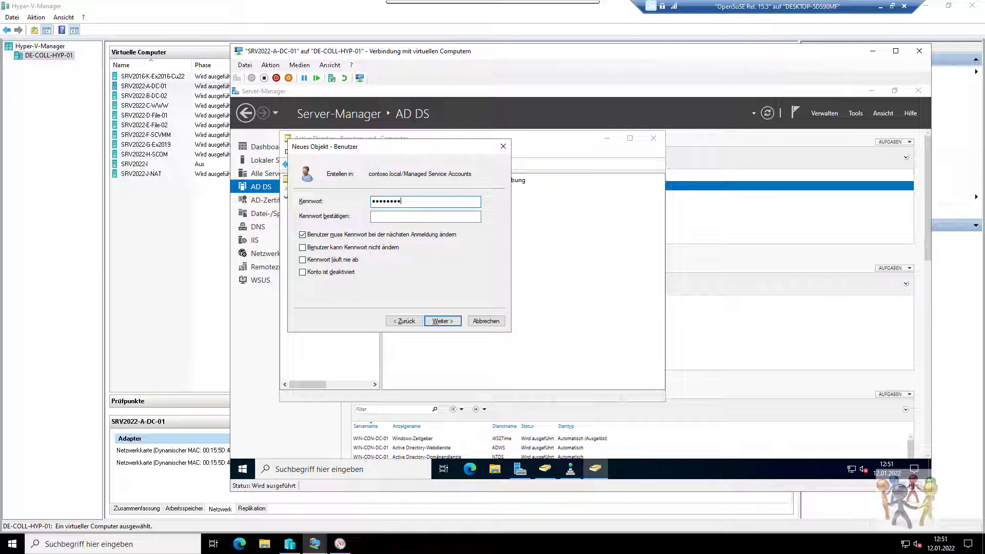
key(Tab)
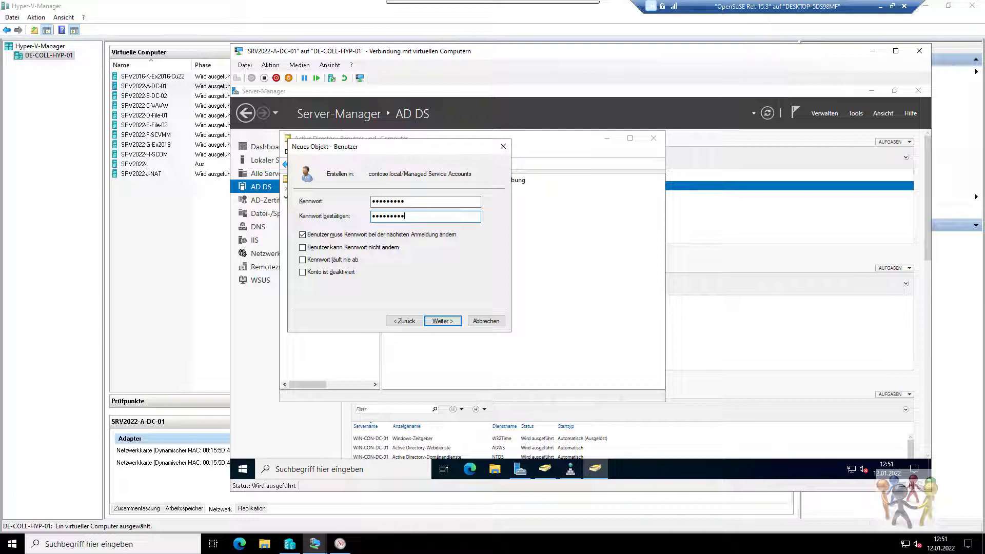
click(395, 236)
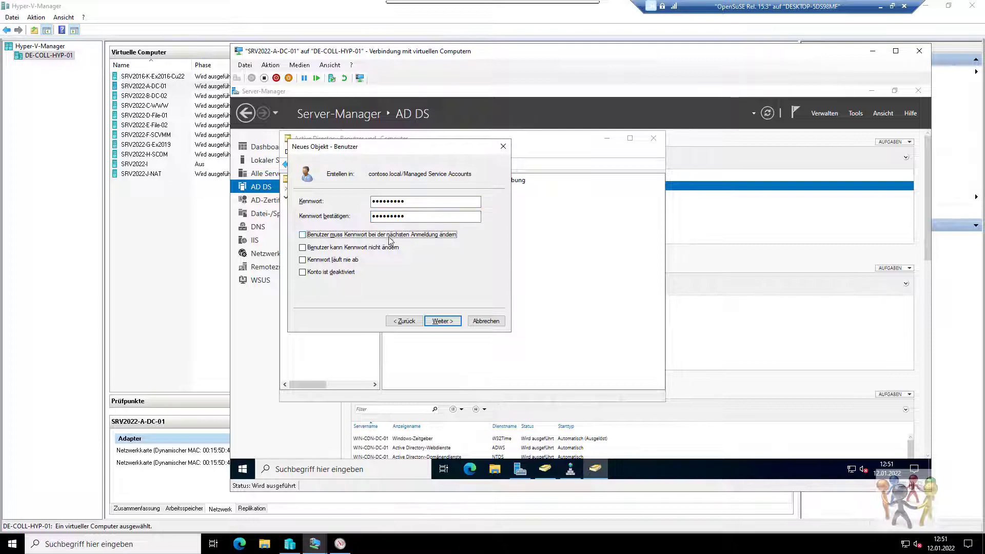
click(383, 248)
click(361, 260)
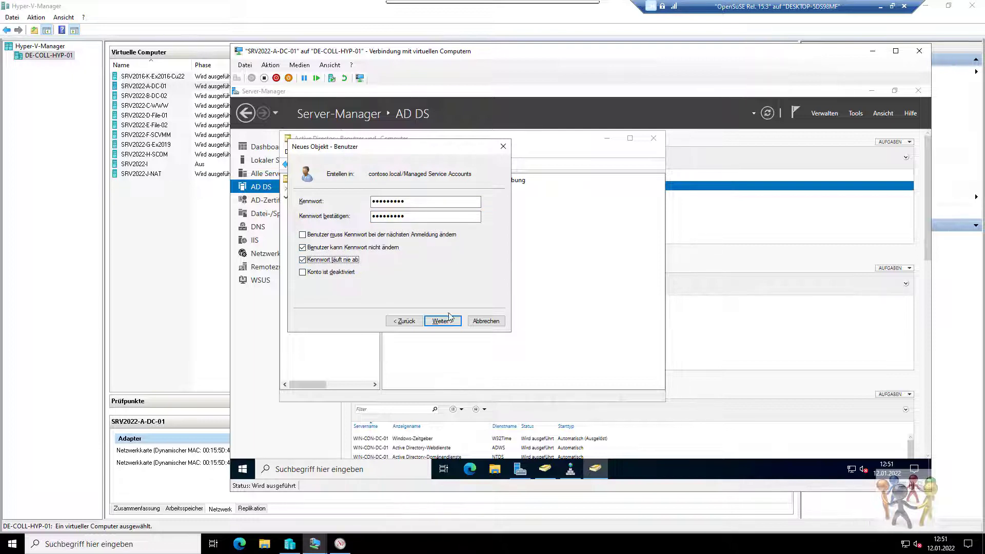
click(443, 321)
click(442, 320)
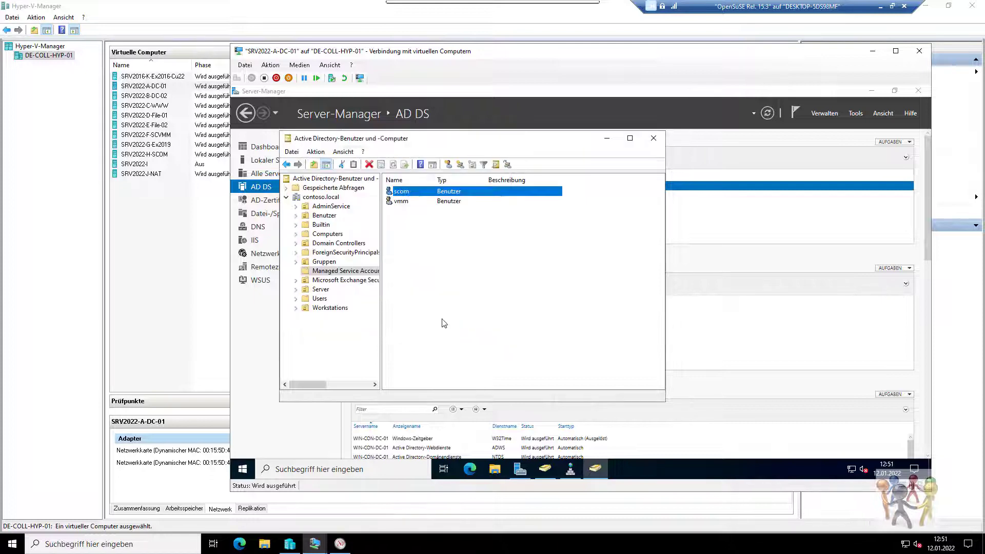
click(653, 138)
Browse contoso.local's group policy objects and make Default Domain Policy's SYSVOL permissions consistent.
click(856, 114)
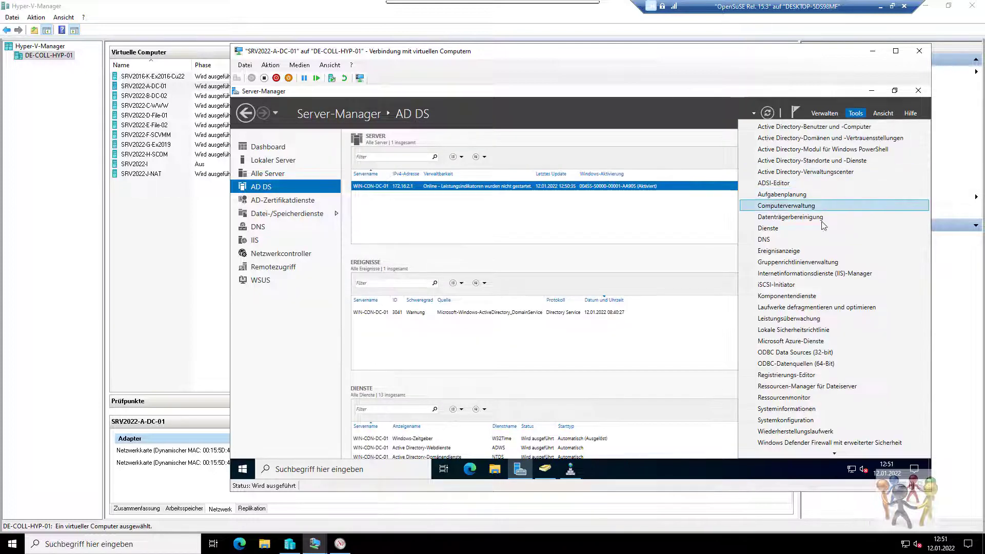
click(774, 262)
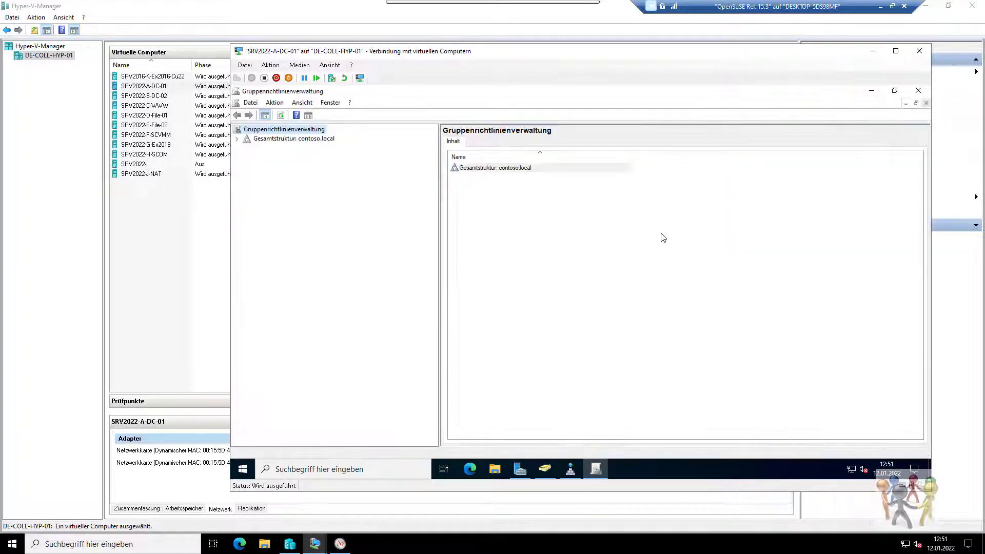
click(238, 139)
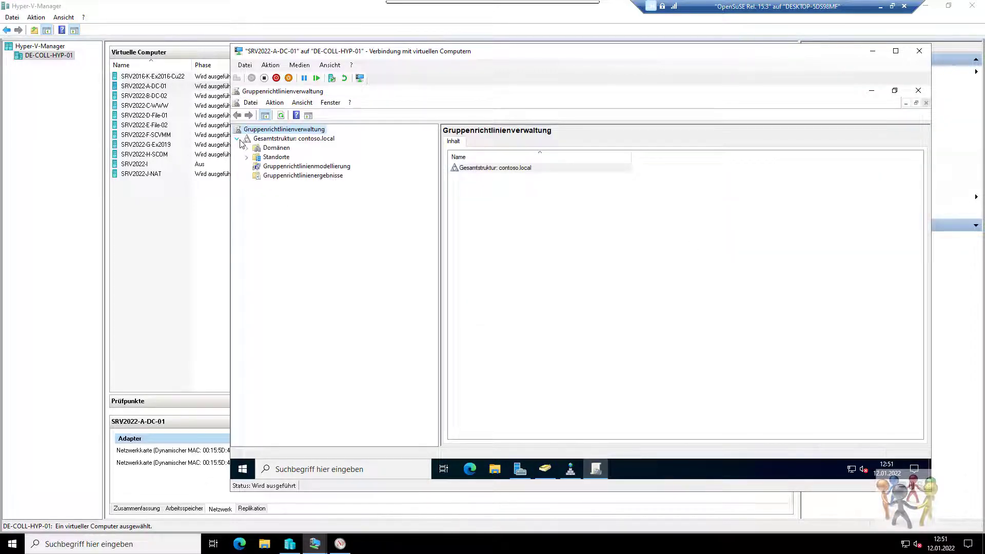
click(246, 149)
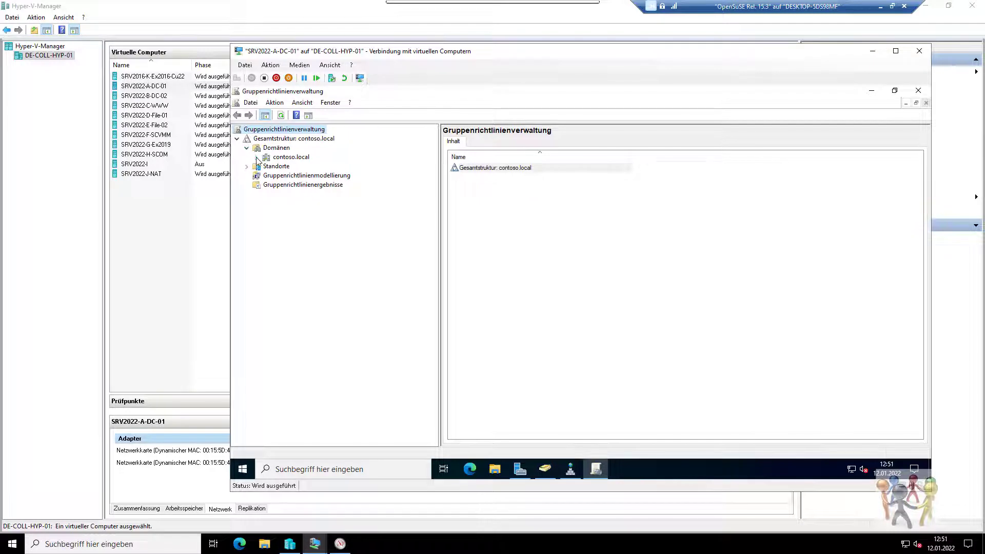
click(256, 157)
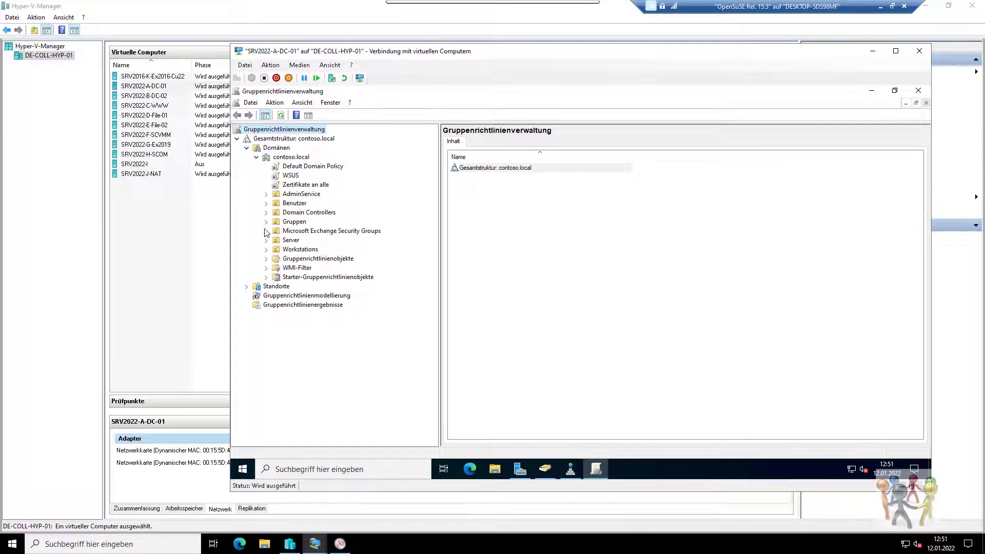
click(266, 258)
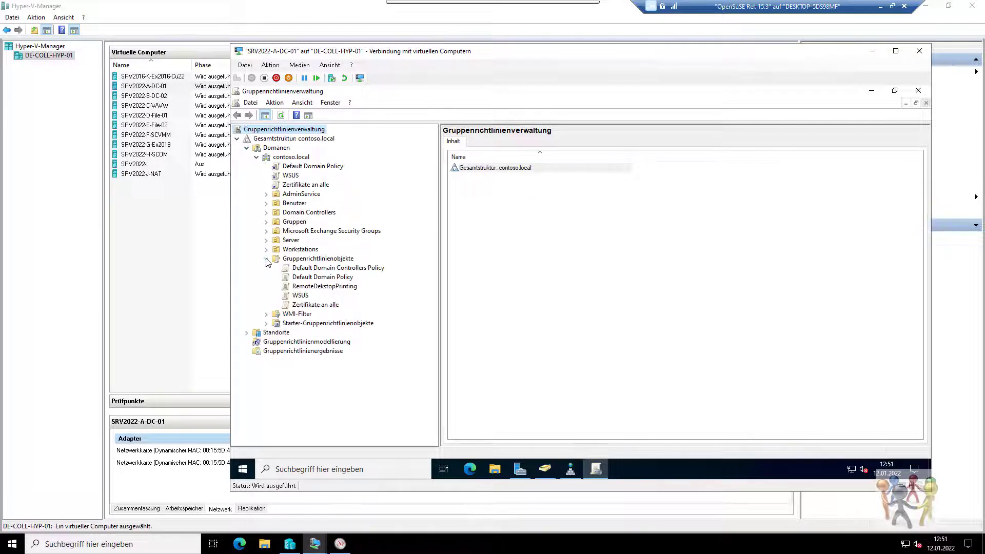
right_click(301, 257)
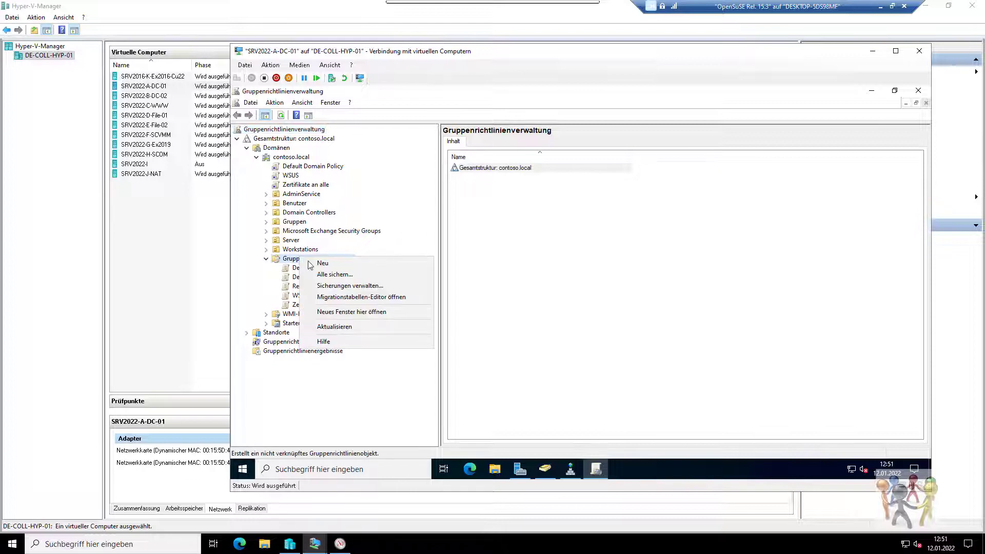
click(377, 233)
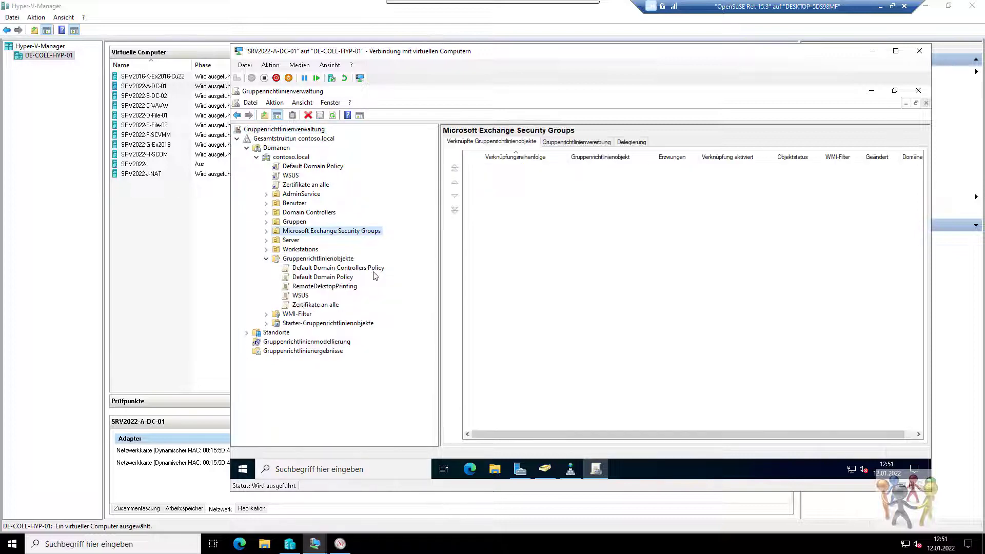
click(347, 269)
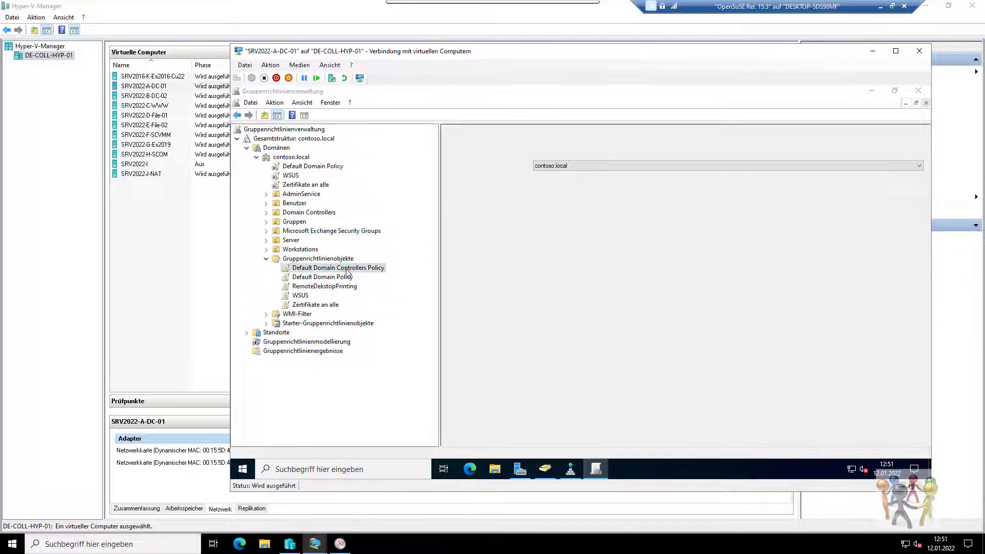
click(651, 314)
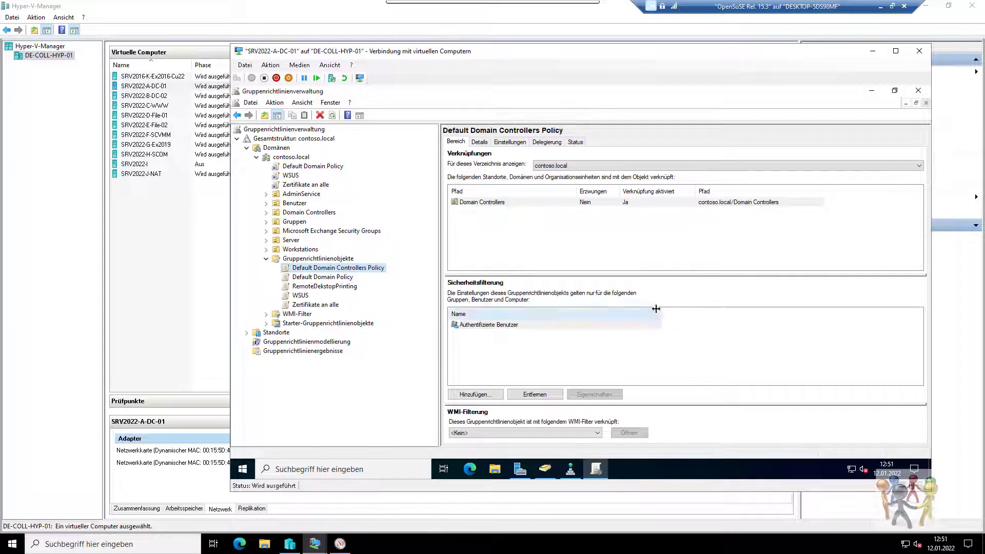
click(322, 280)
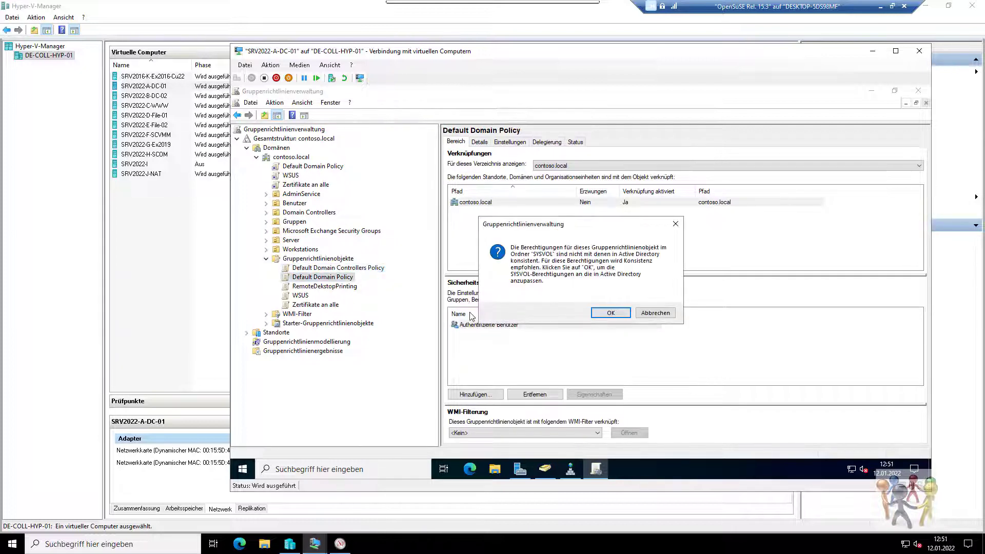
click(610, 312)
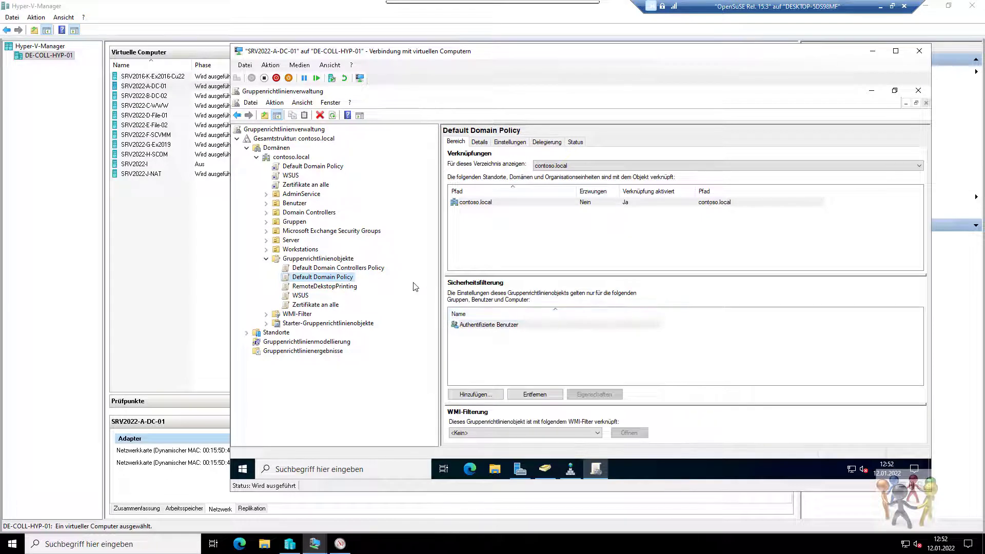
Review Default Domain Policy's Zuweisen von Benutzerrechten settings, then close the editor and Group Policy Management.
right_click(352, 281)
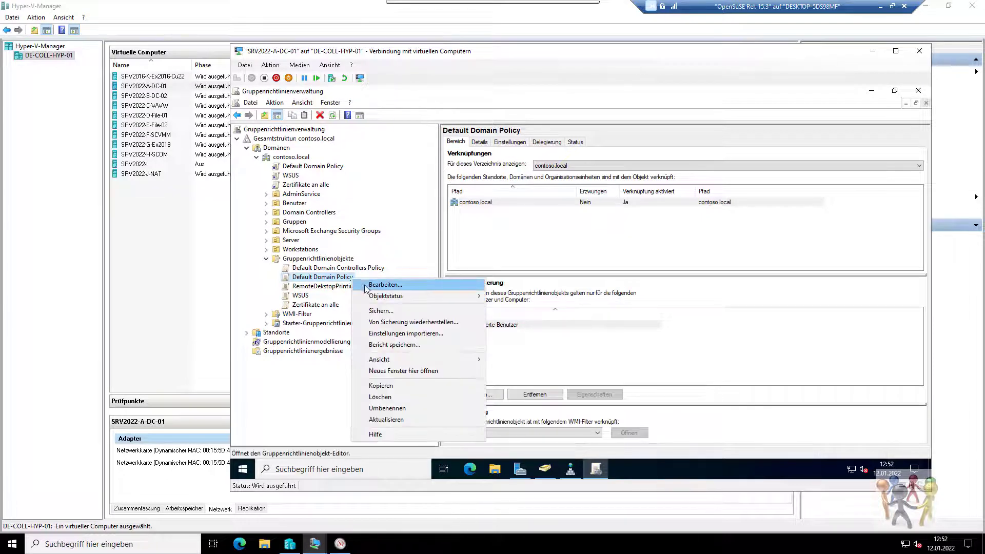
click(367, 286)
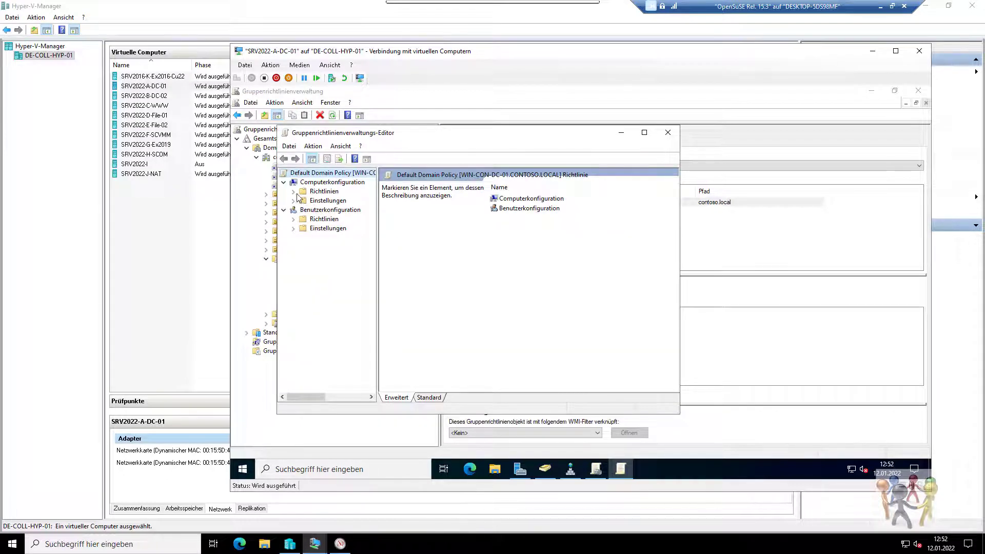
click(294, 192)
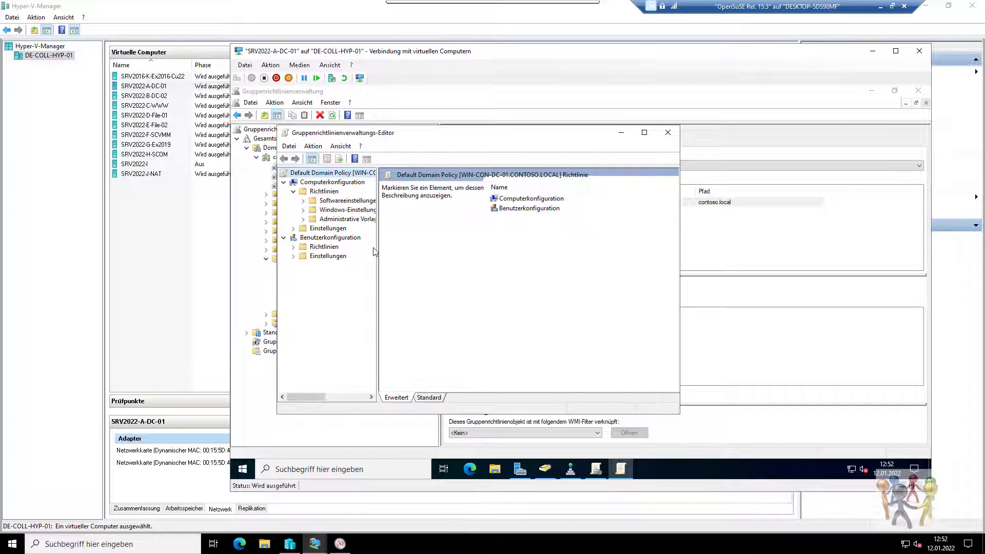
drag(376, 248, 412, 248)
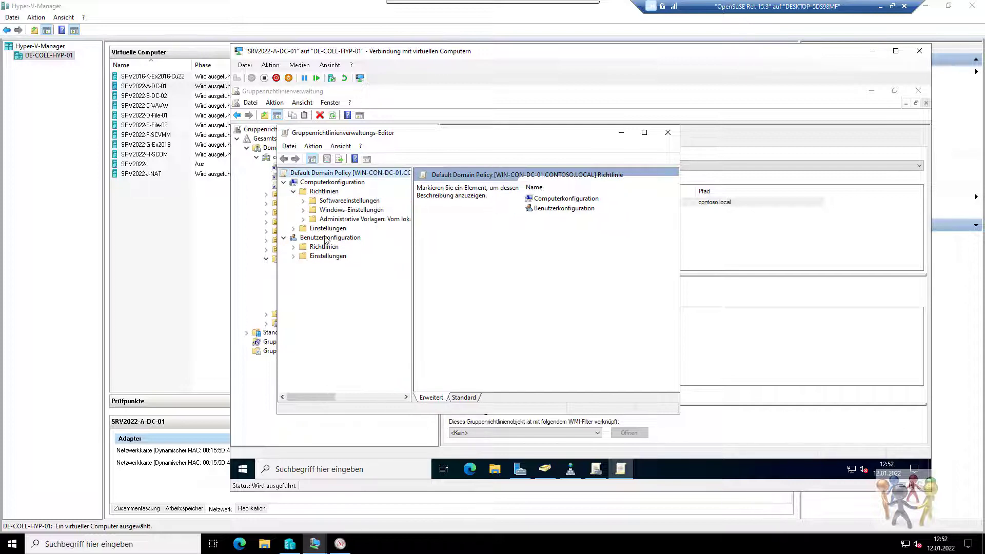
click(302, 210)
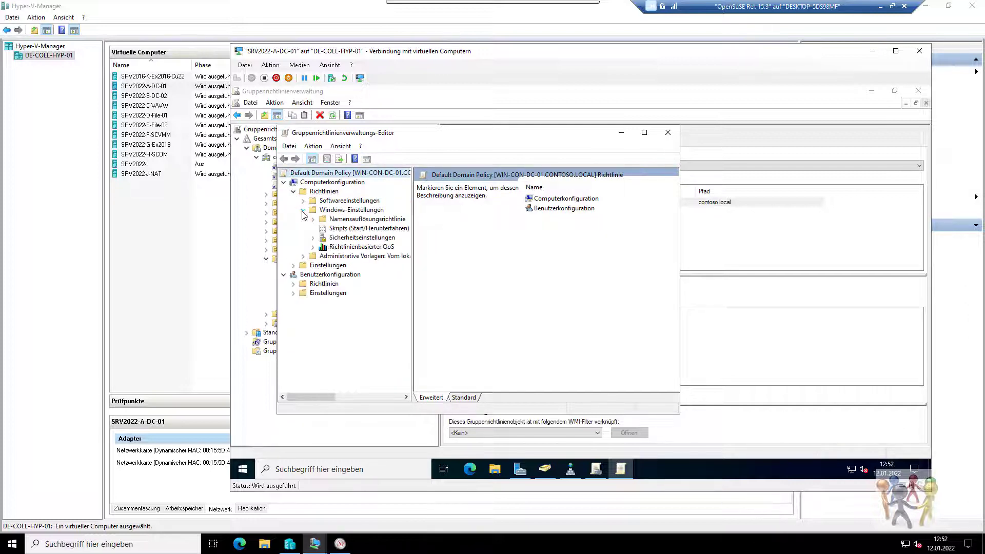
click(312, 239)
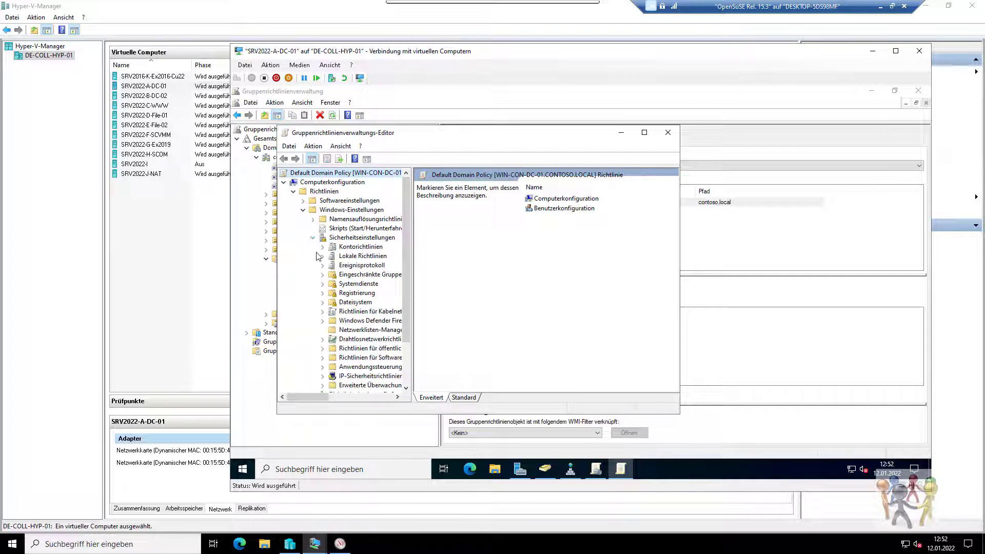
click(322, 247)
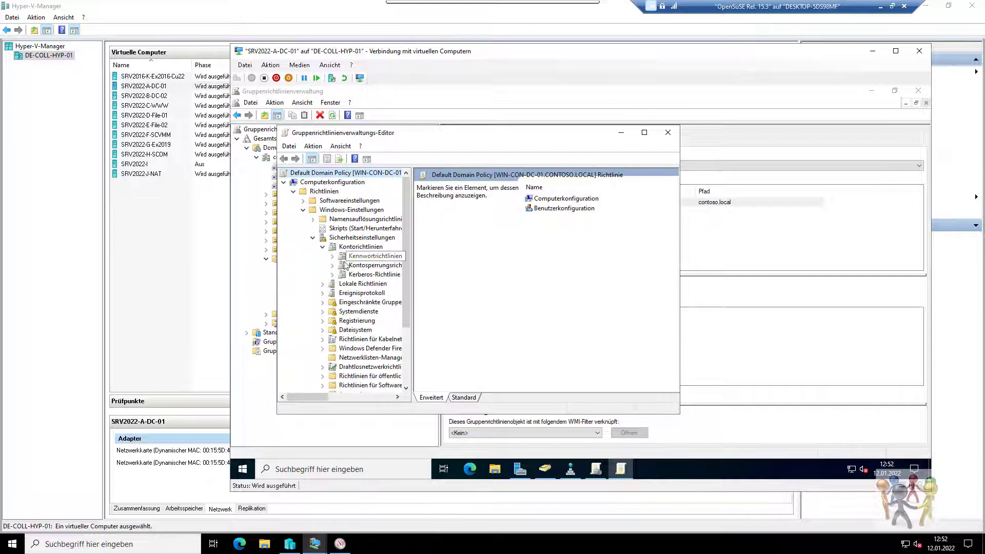
click(322, 284)
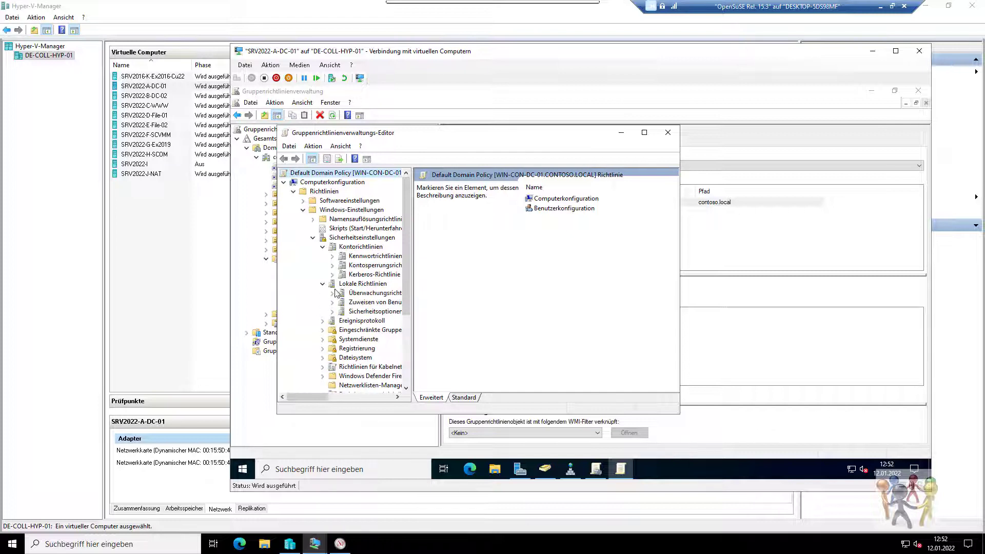
click(350, 304)
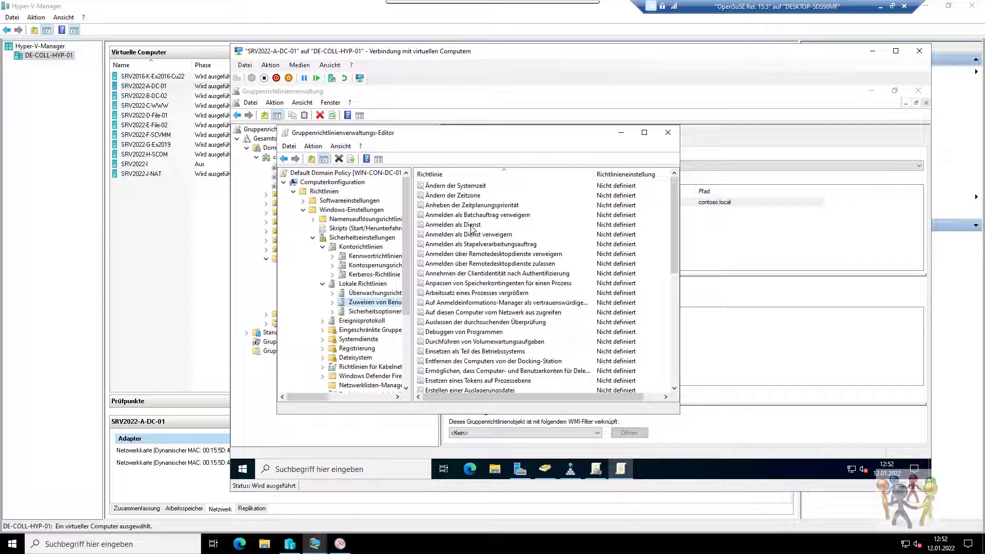
click(667, 134)
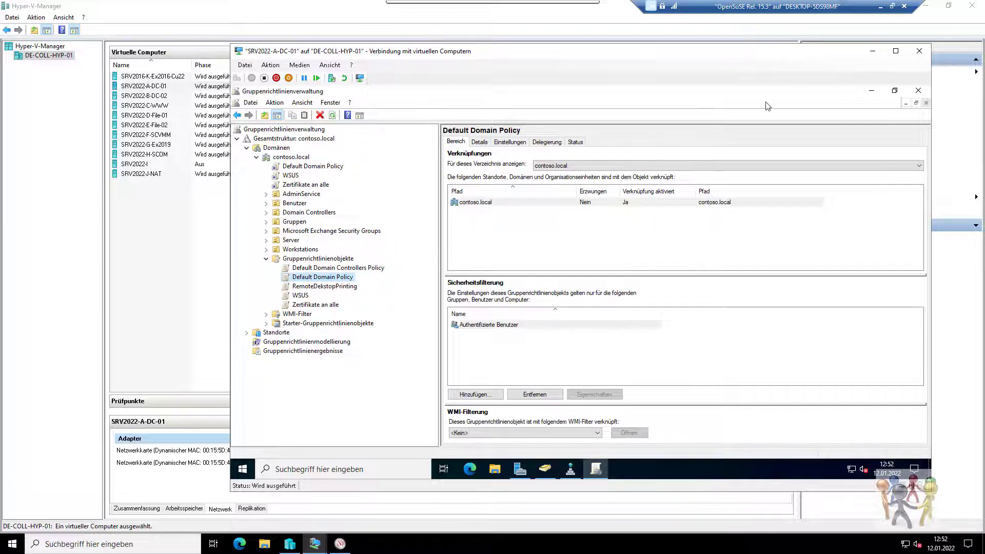
click(917, 91)
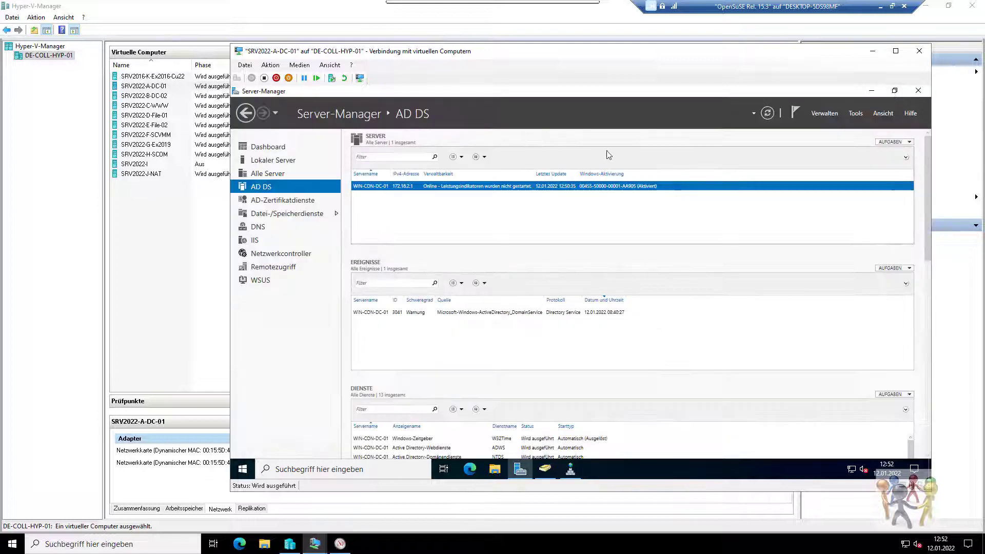
Open the members list of the Domänen-Admins group under Users.
right_click(369, 187)
click(429, 221)
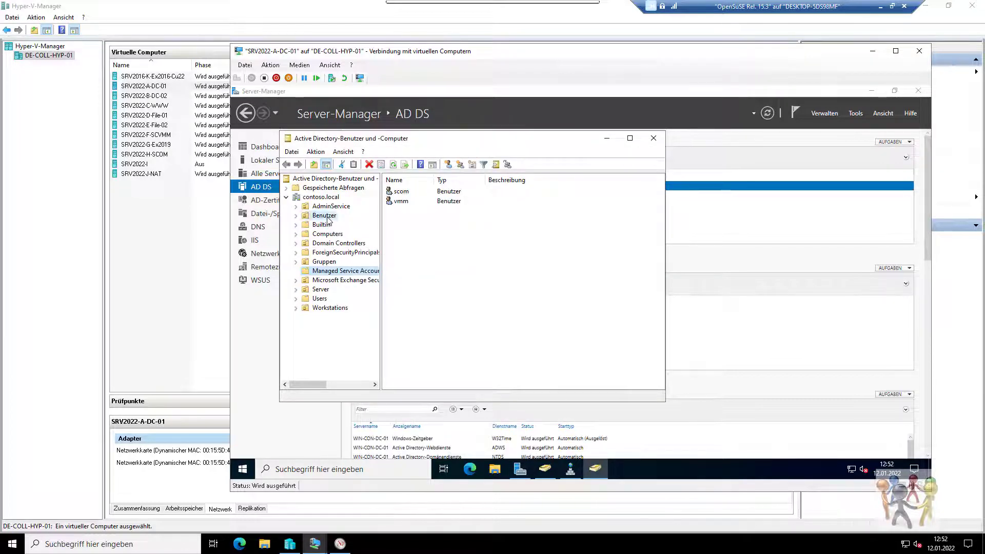
click(326, 215)
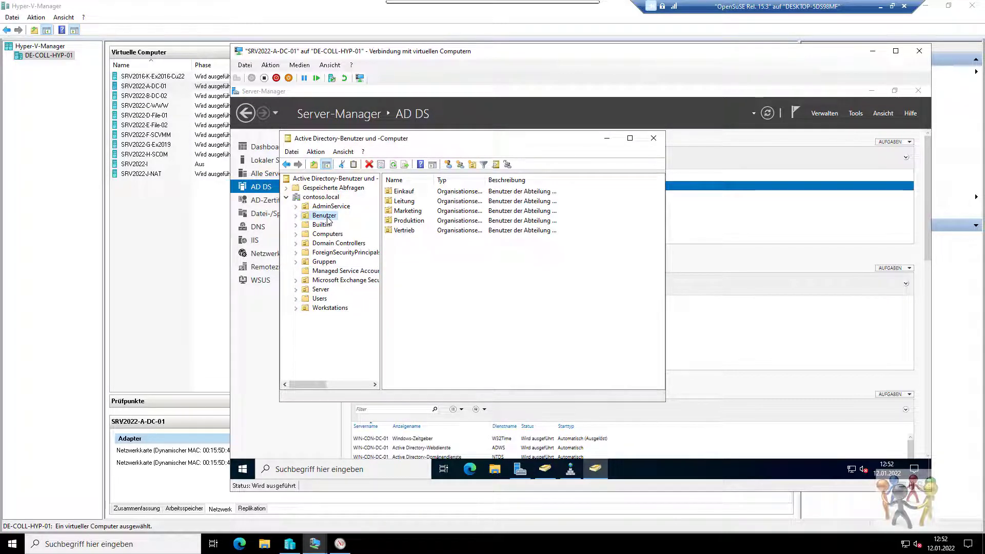
click(321, 299)
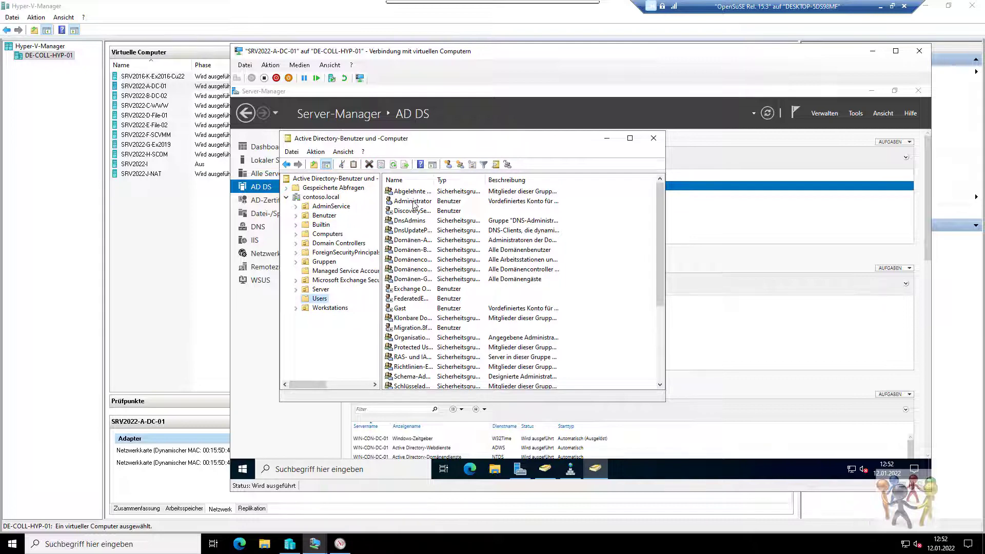
double_click(415, 241)
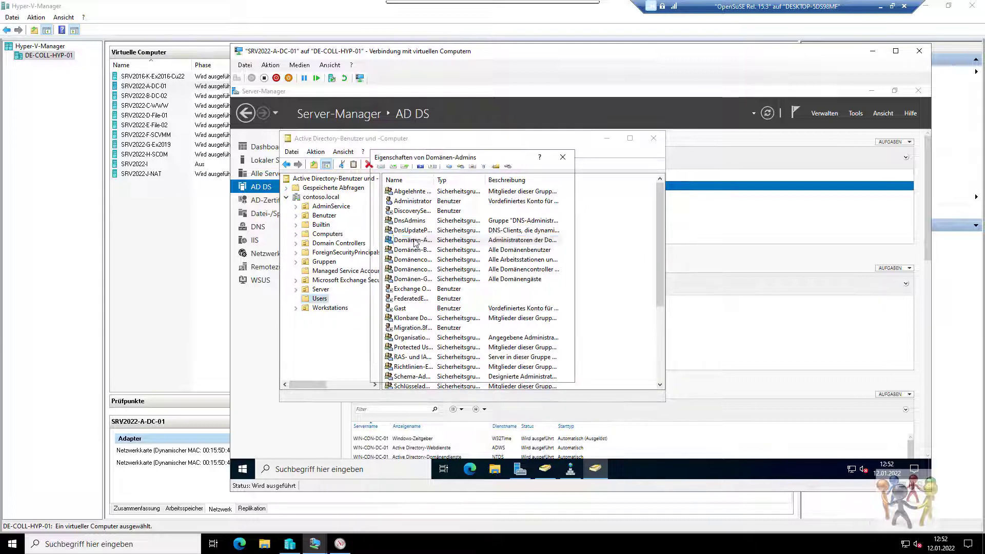
click(418, 173)
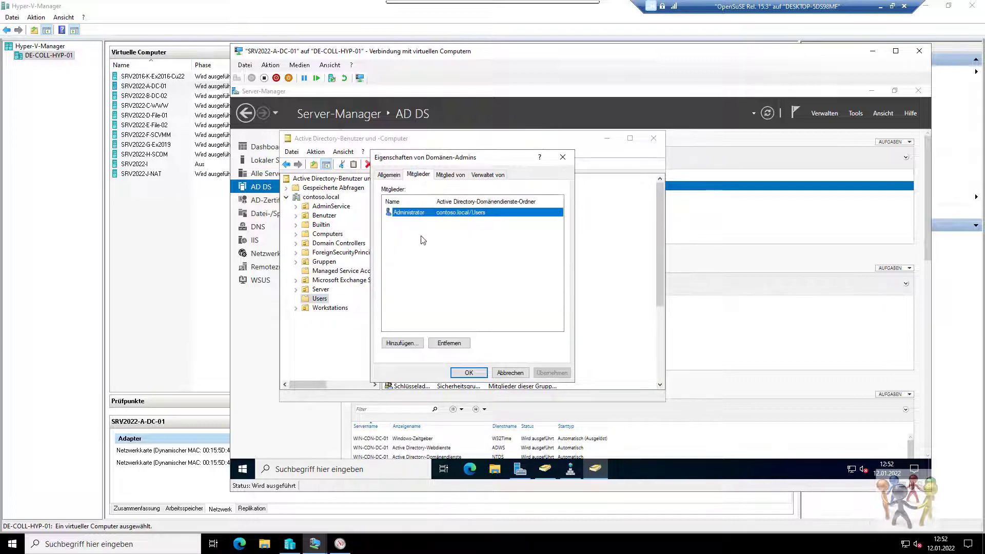
Add the scom account as a Domänen-Admins member, then select the SRV2022-H-SCOM VM.
click(403, 342)
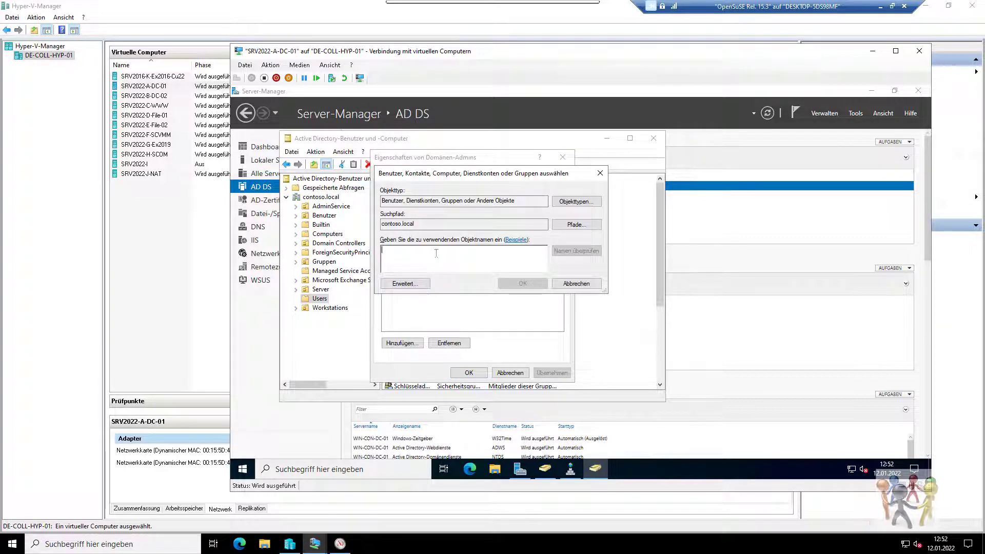
text(sc)
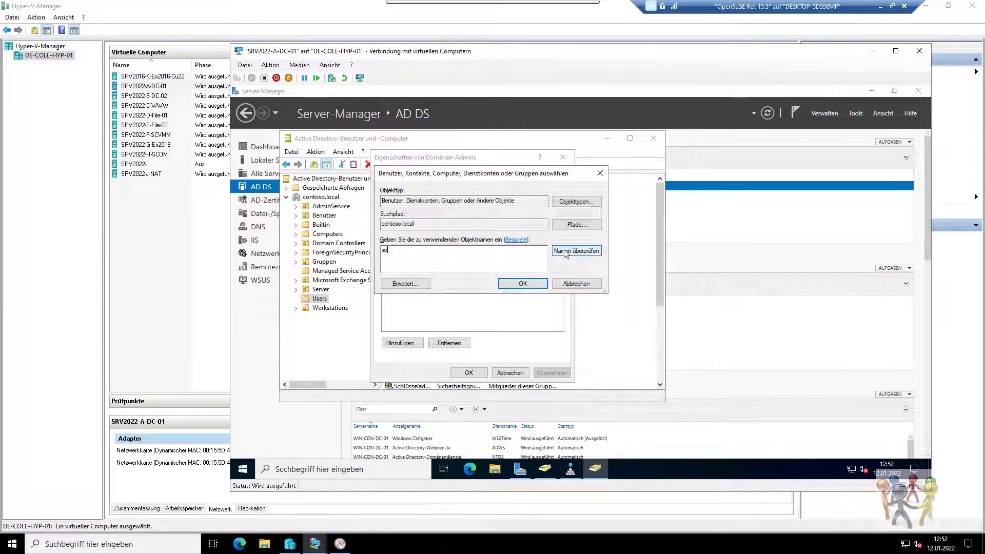
click(566, 251)
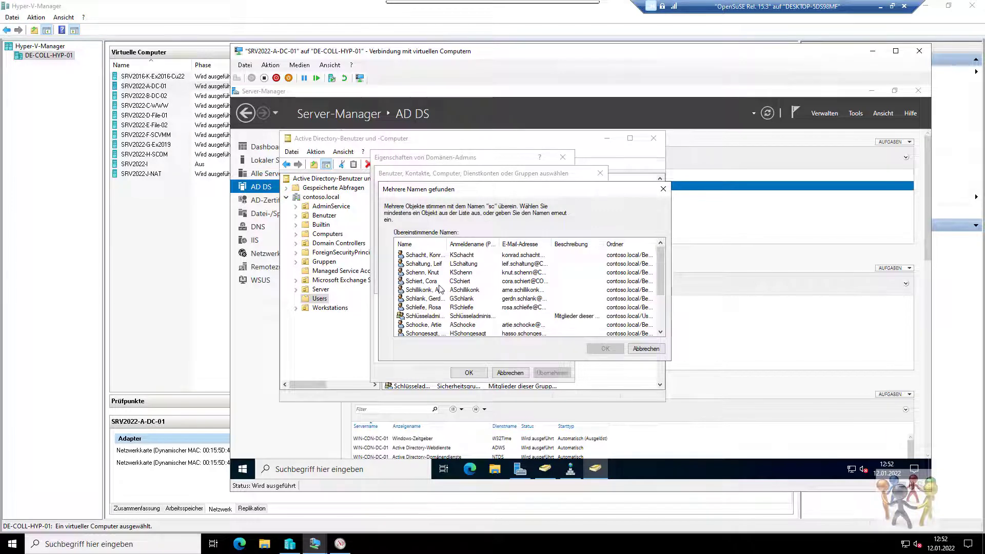
scroll(441, 288, down, 2)
double_click(422, 326)
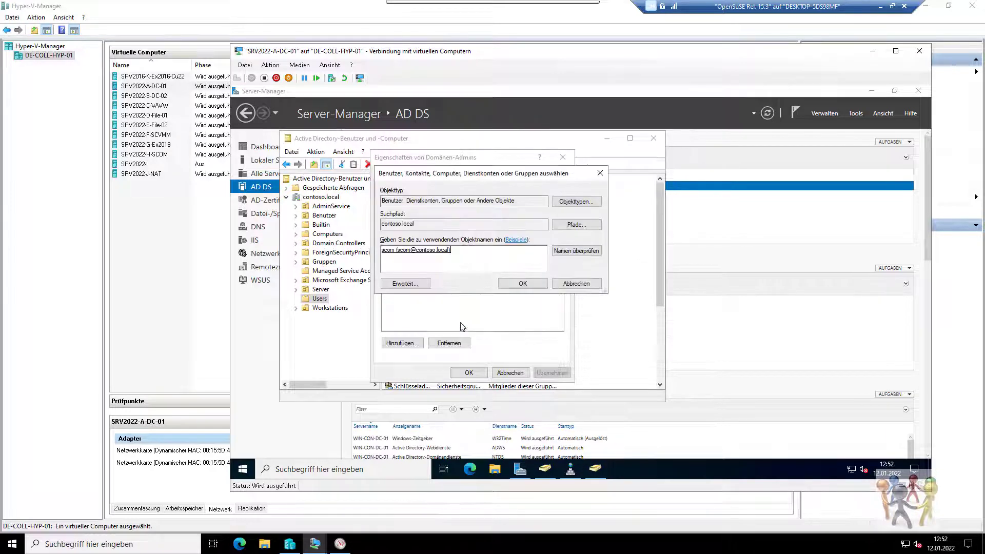
click(522, 284)
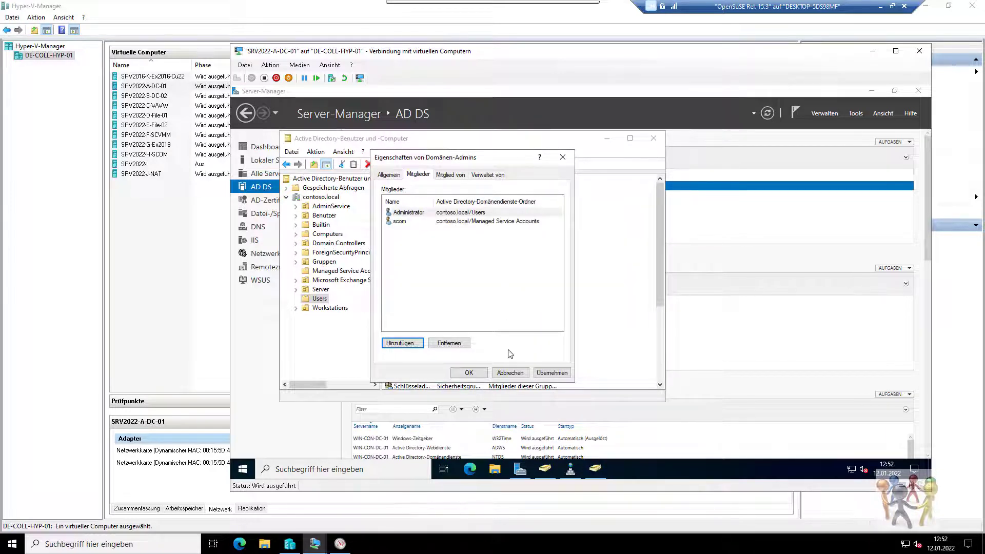
click(547, 373)
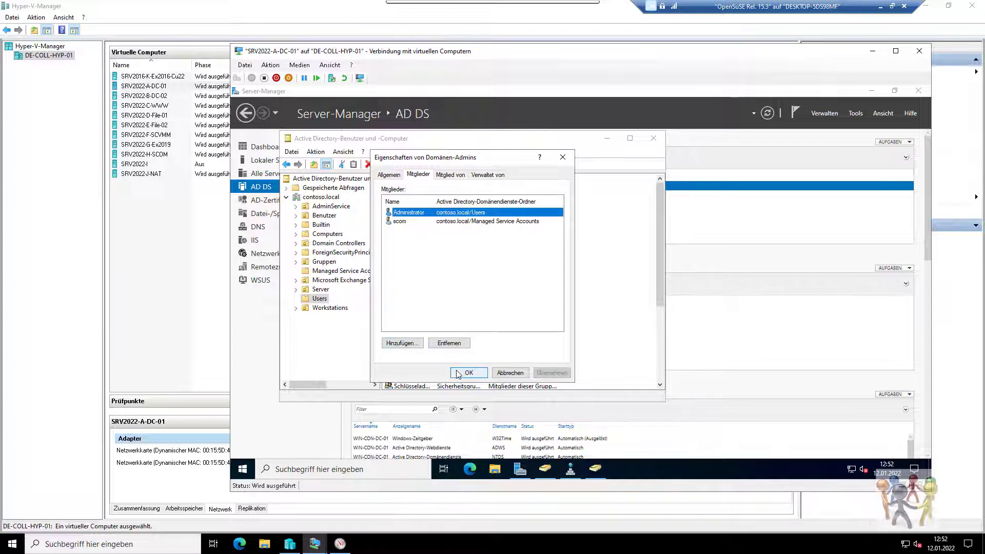
click(459, 373)
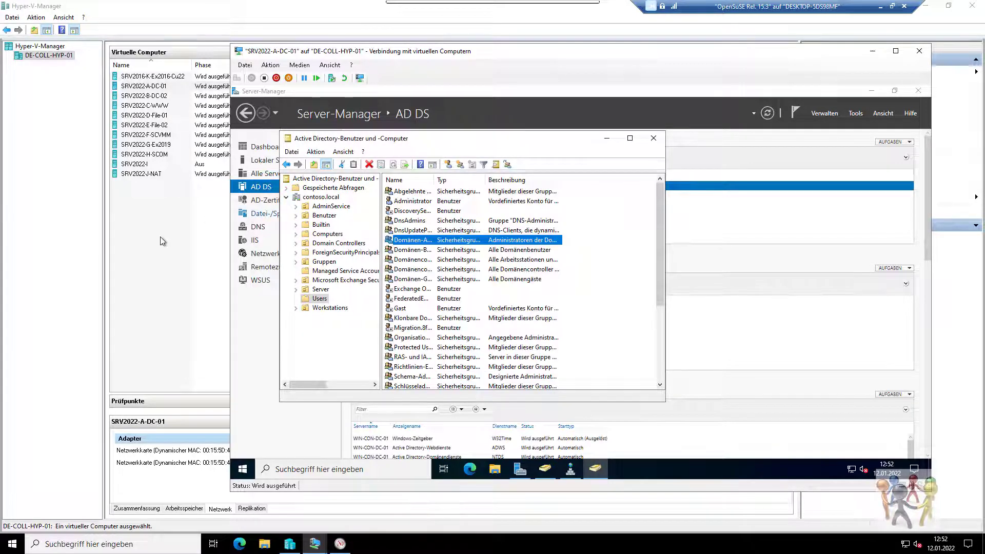
click(164, 241)
click(161, 153)
Set the management server action account to contoso\scom with its password.
double_click(161, 153)
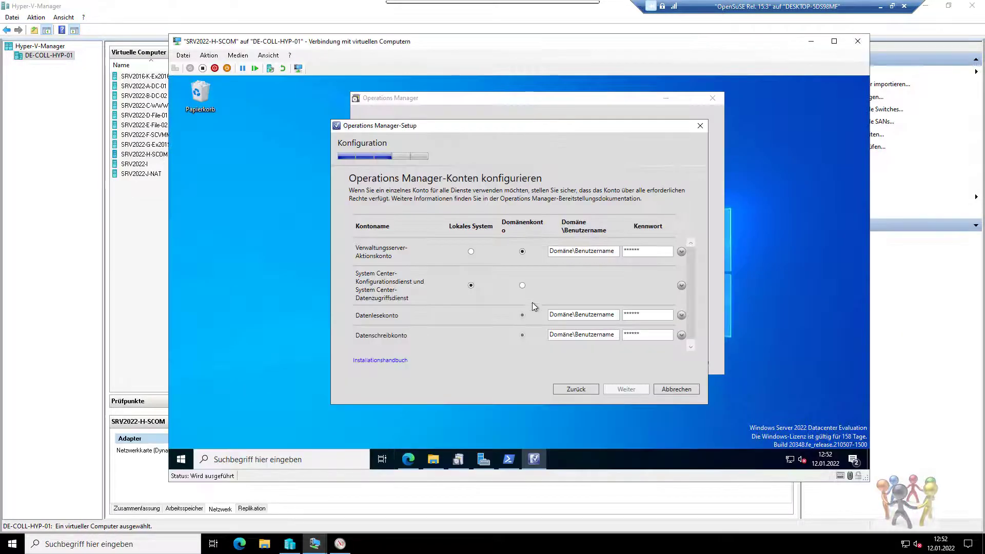
click(614, 250)
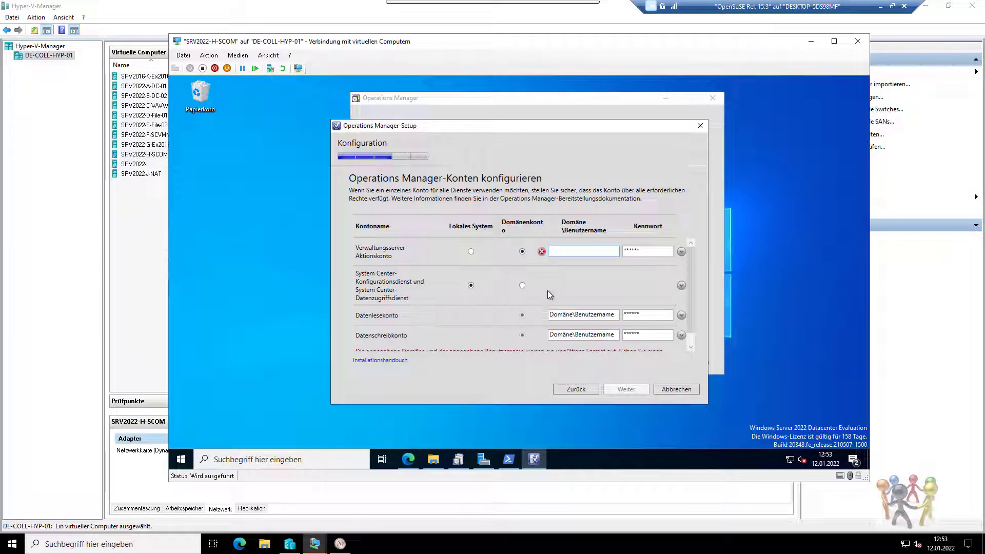
text(contoso\scom)
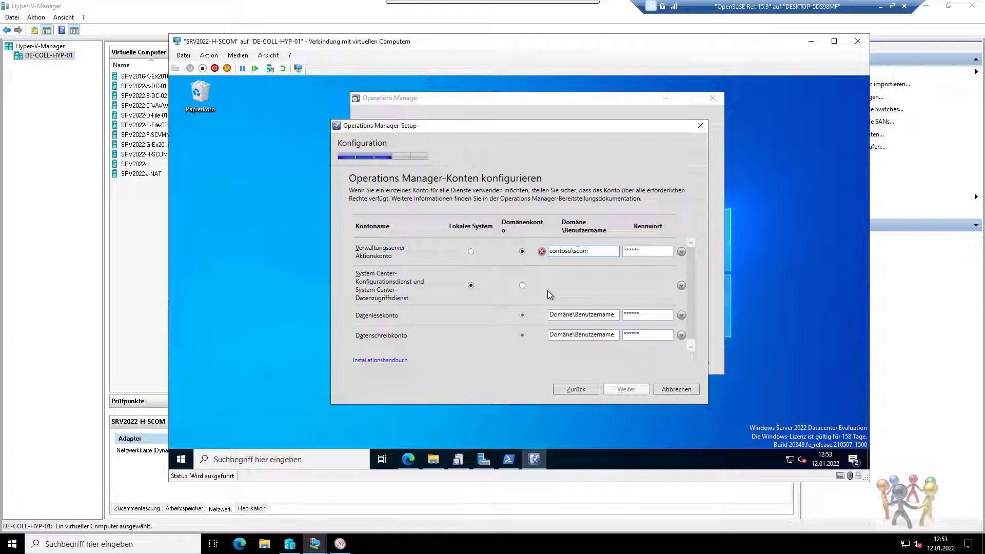
key(ctrl+a)
key(ctrl+c)
key(Tab)
text(Passw0rd)
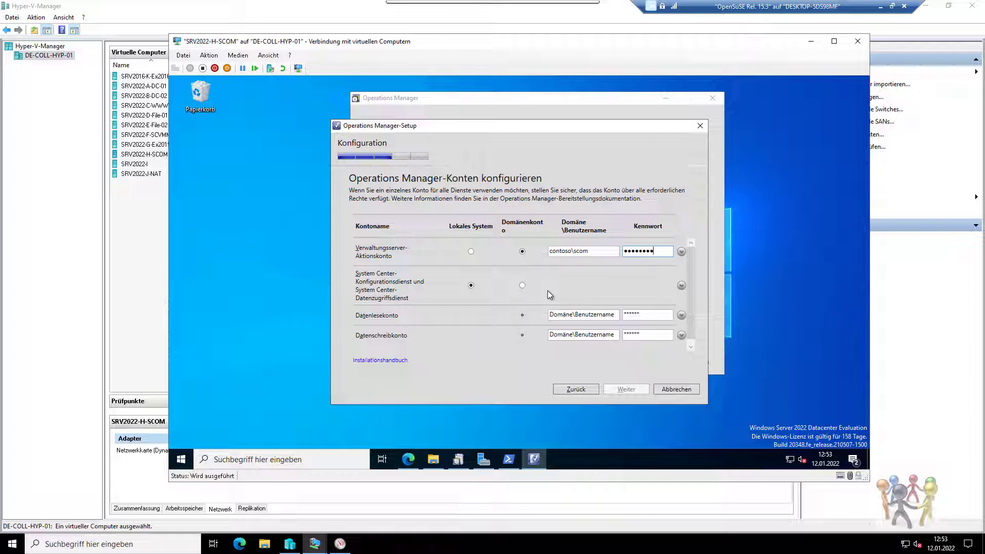
text(!)
key(Tab)
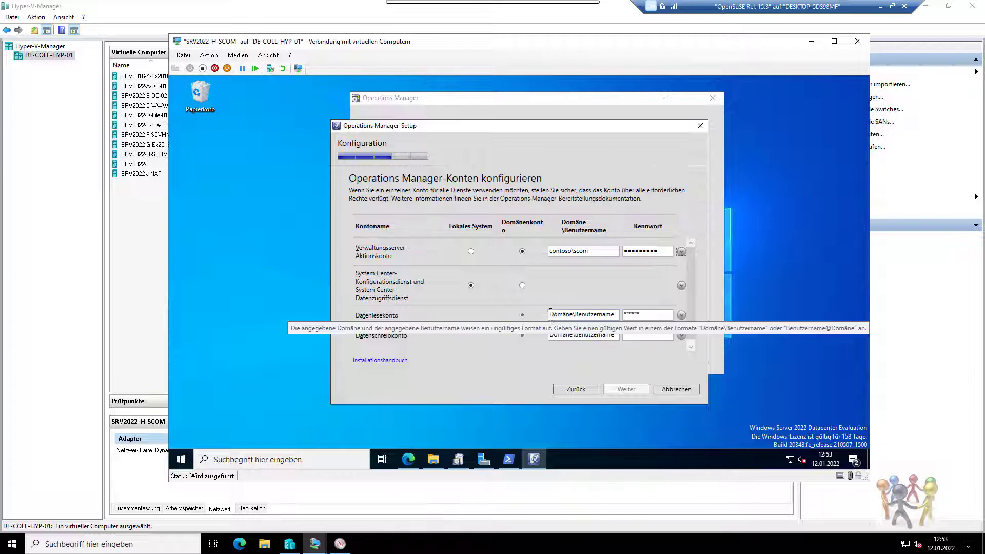
Give the data reader and data writer accounts contoso\scom with passwords, then continue.
click(549, 315)
key(ctrl+v)
key(Tab)
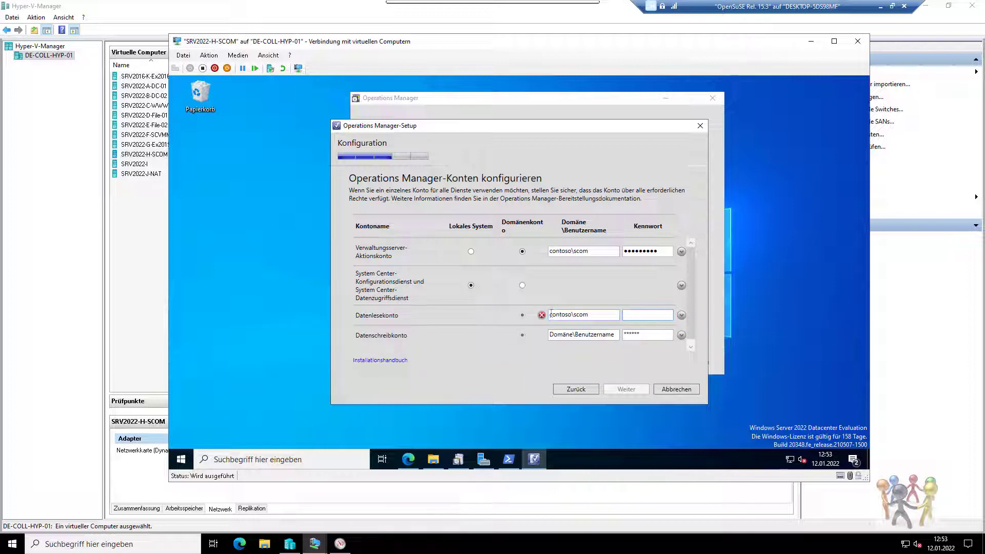
text(*********)
key(Tab)
click(587, 335)
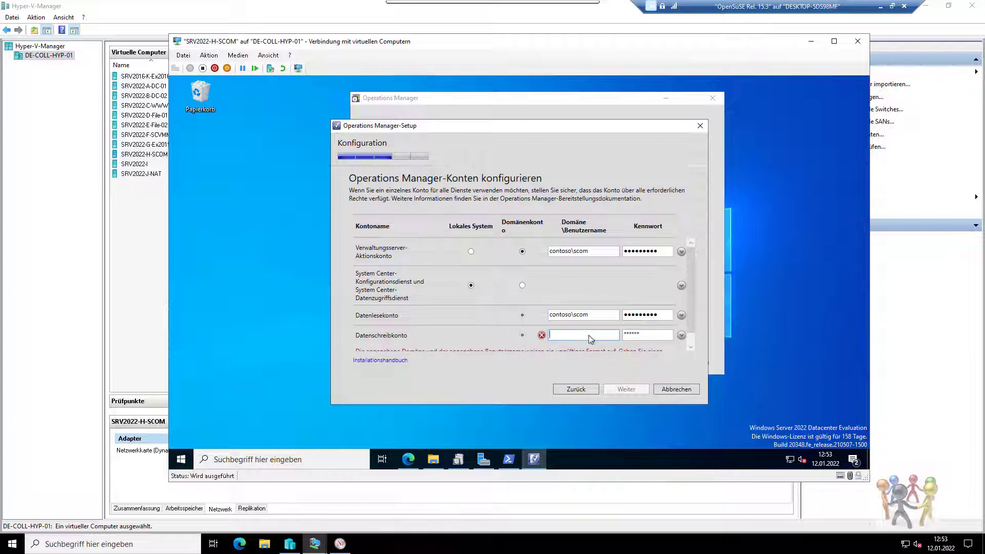
scroll(588, 333, down, 1)
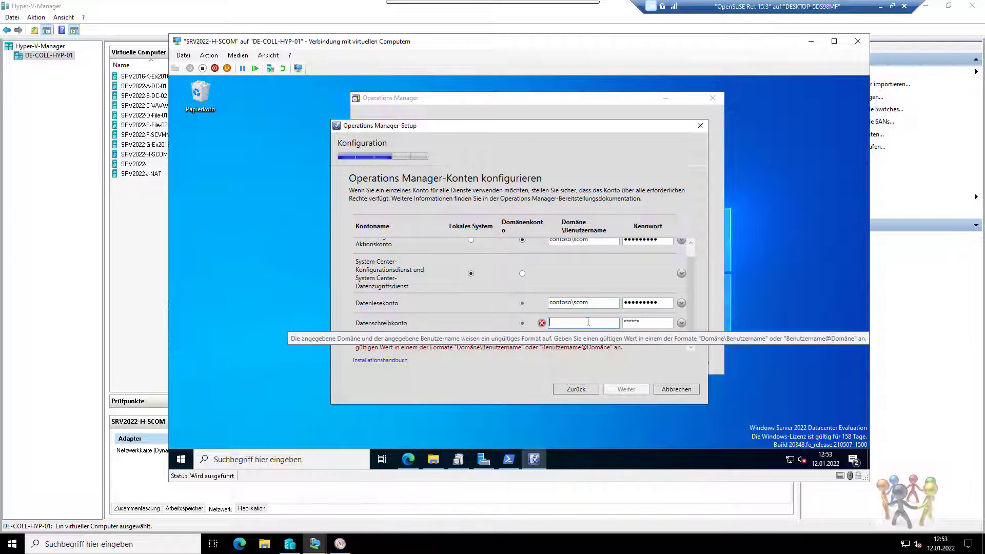
text(contoso\scom)
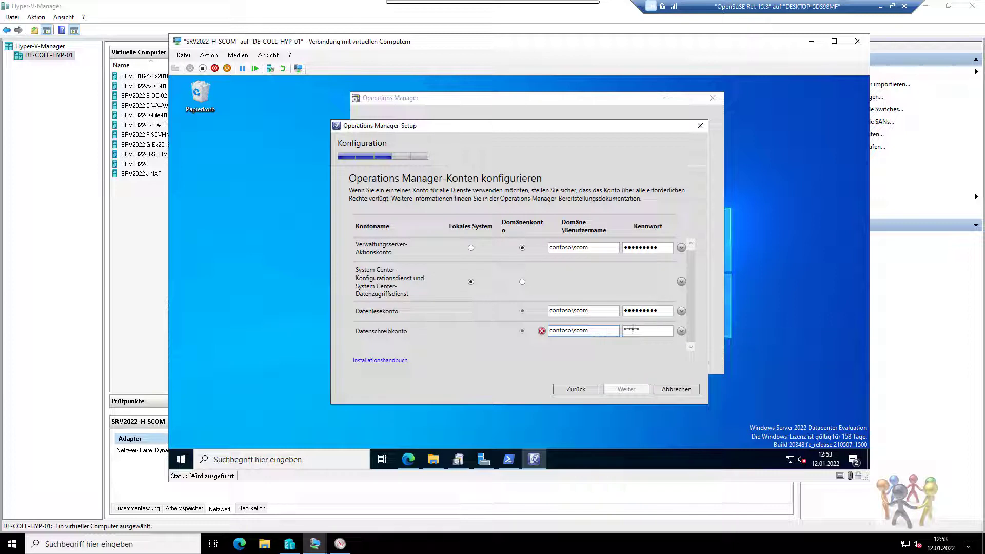
click(633, 330)
text(Password1)
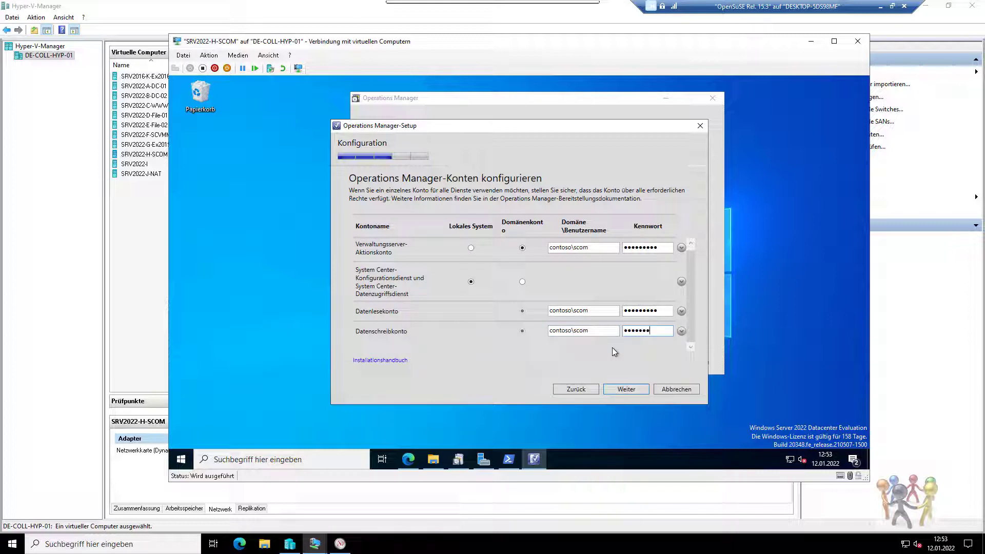
click(620, 389)
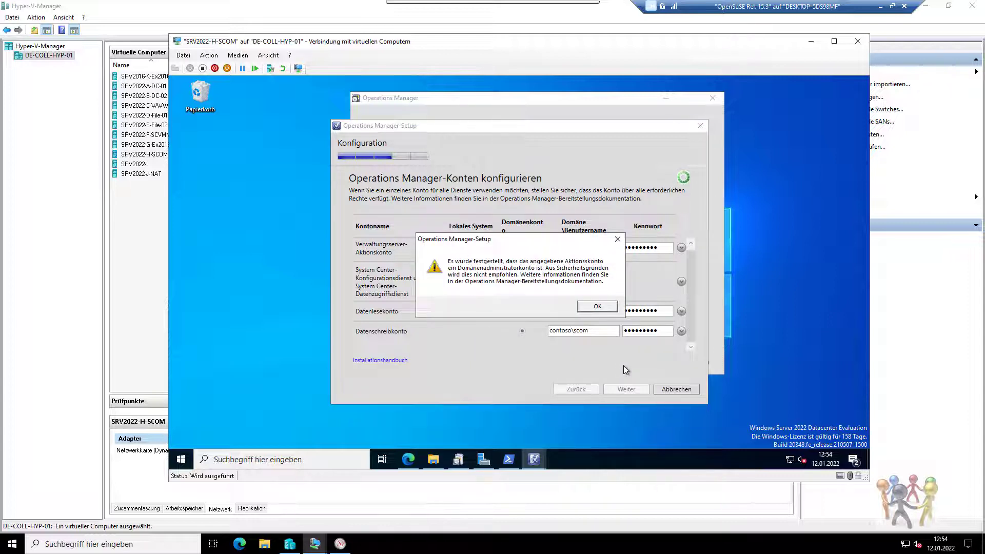
Accept the domain-admin warning, pass the diagnostics page and choose Ein (empfohlen) for Microsoft Update.
click(596, 307)
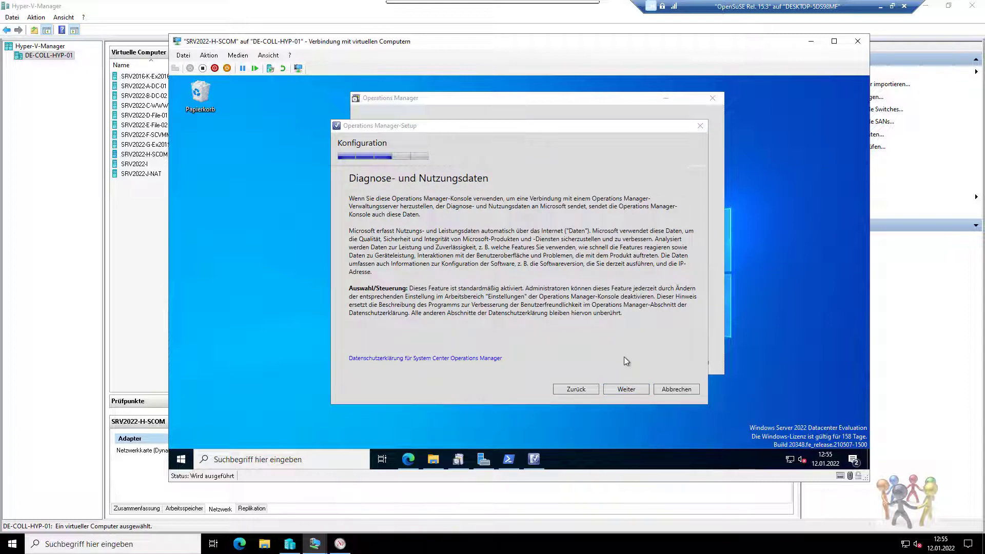
click(625, 388)
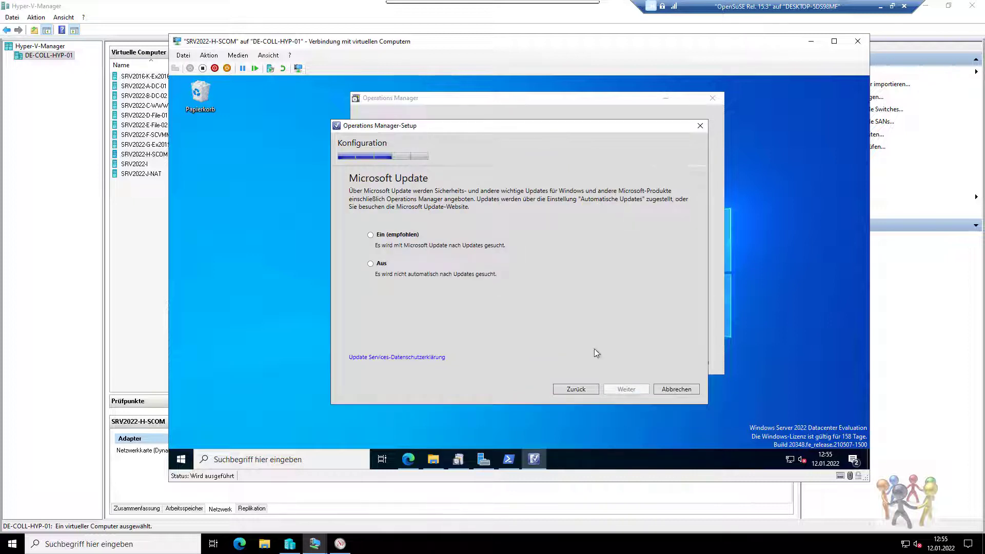
click(411, 234)
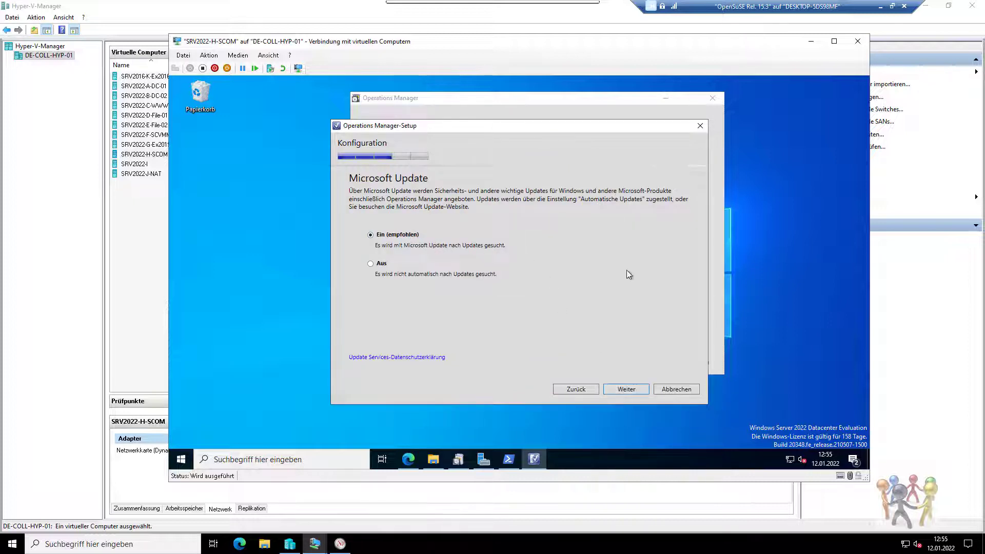
click(626, 389)
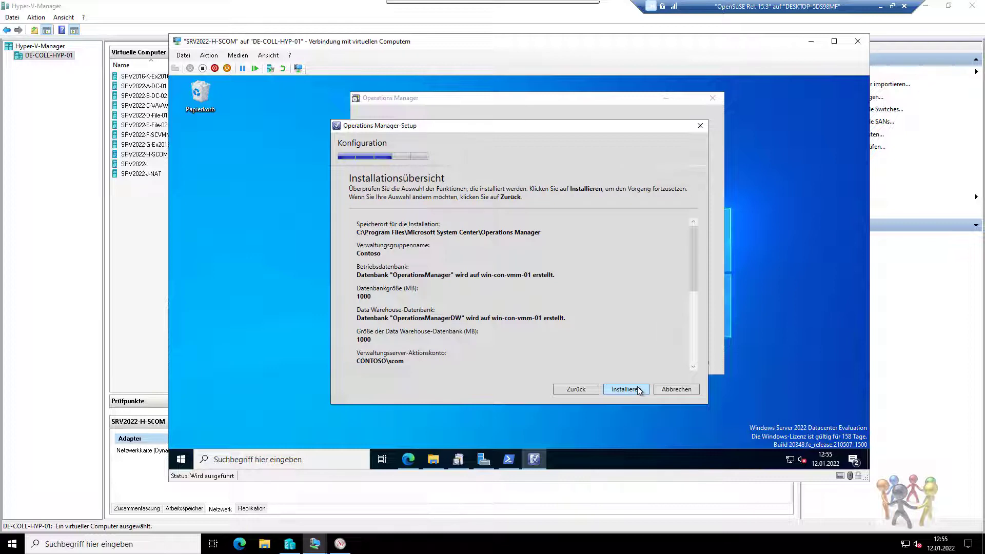
Scroll through the Installationsübersicht and start the installation with Installieren.
drag(691, 278, 691, 340)
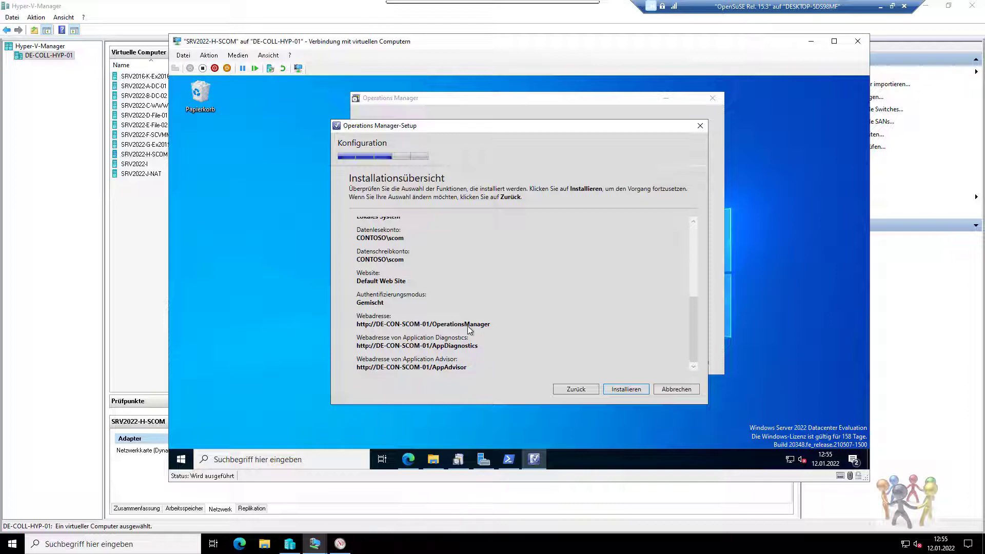
click(620, 390)
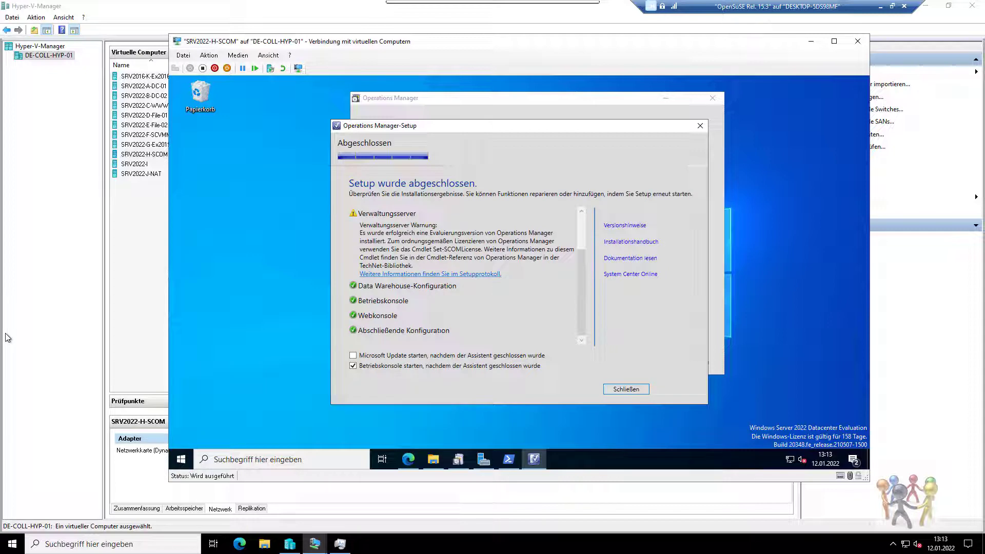
Check the completed setup results list and close setup with the console-launch option checked.
click(7, 337)
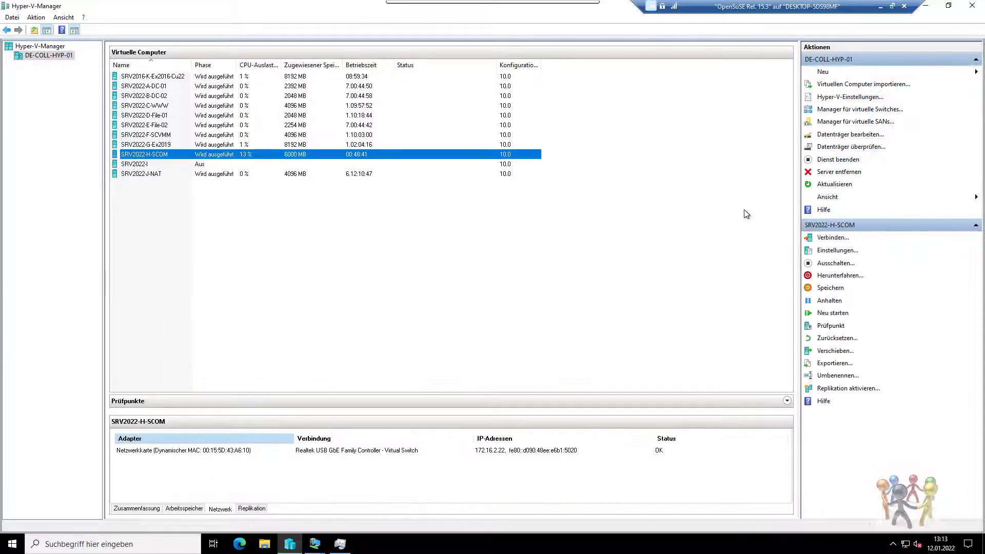
click(933, 4)
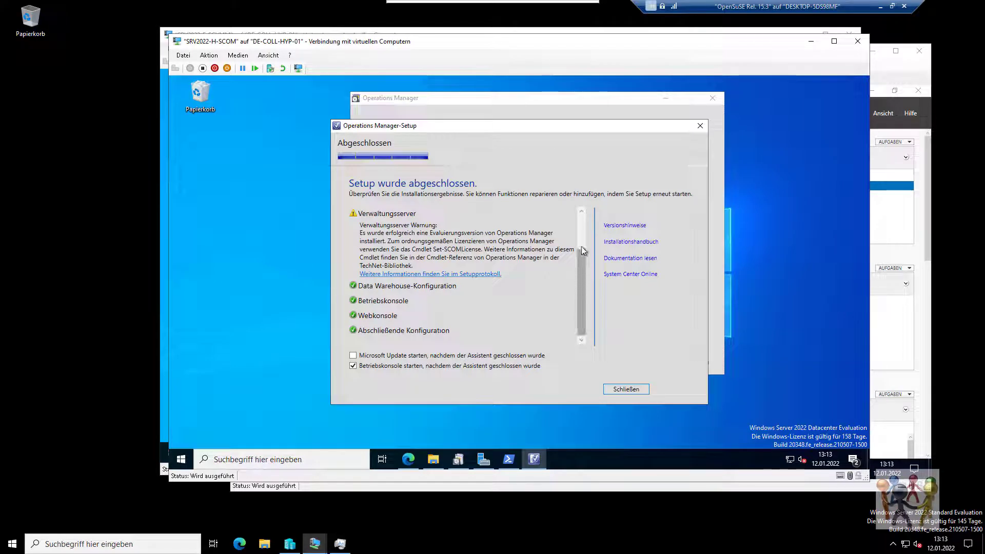
scroll(583, 255, up, 1)
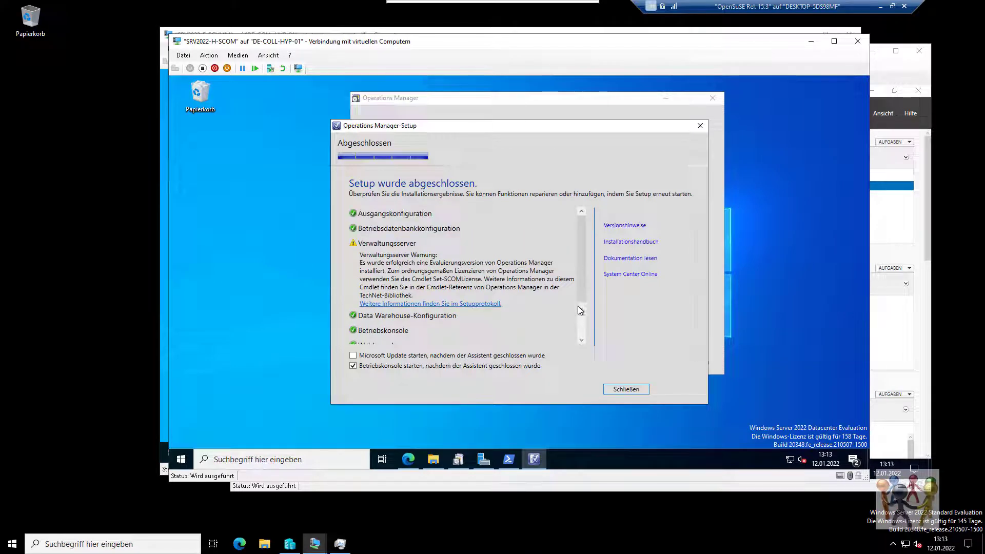
scroll(579, 310, down, 1)
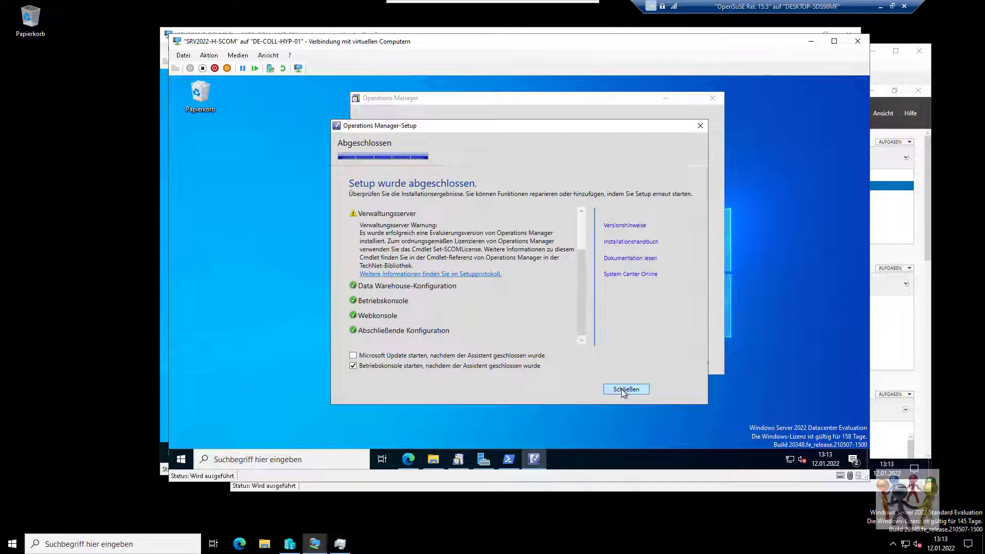
click(622, 390)
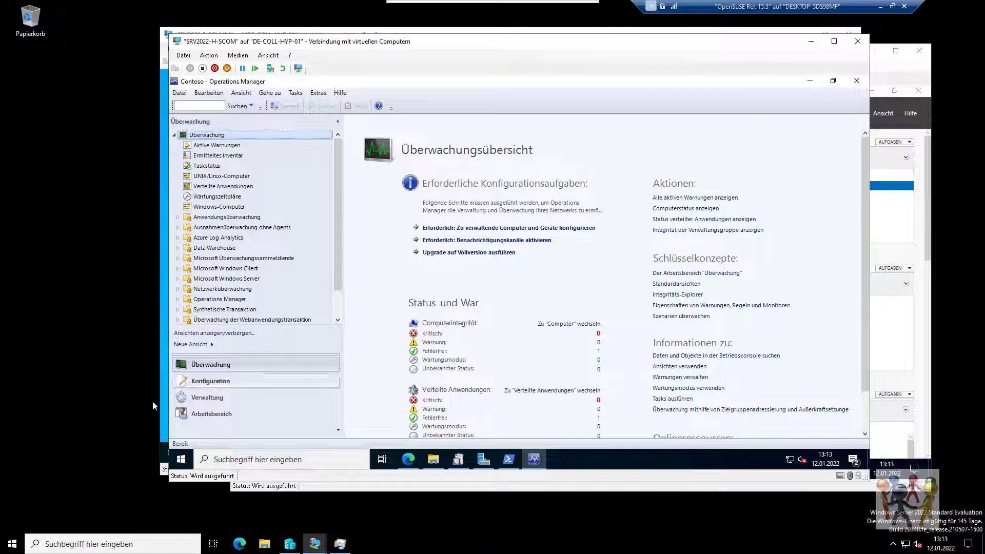
Browse Konfiguration's Management Pack-Vorlagen to Windows-Dienst, then return to Überwachung.
click(233, 385)
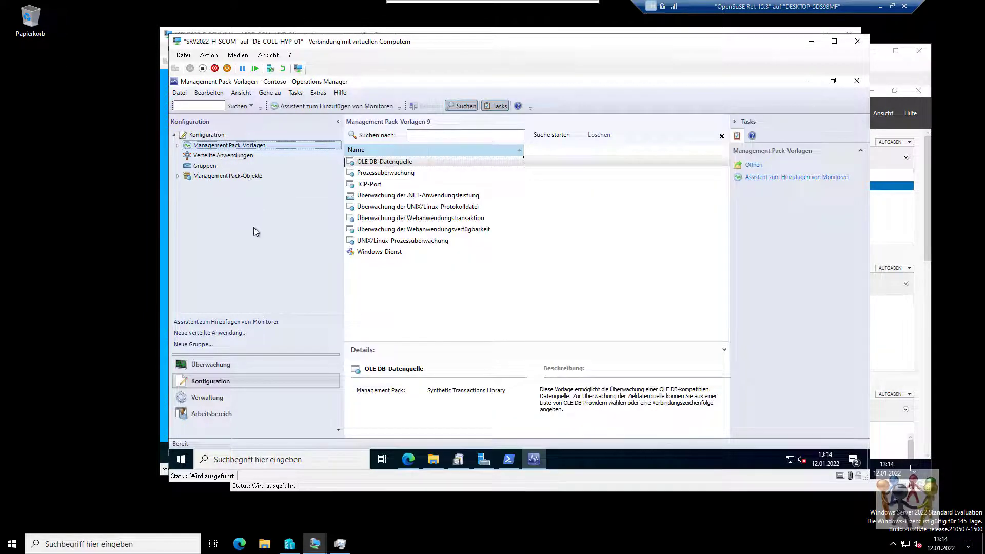
click(177, 145)
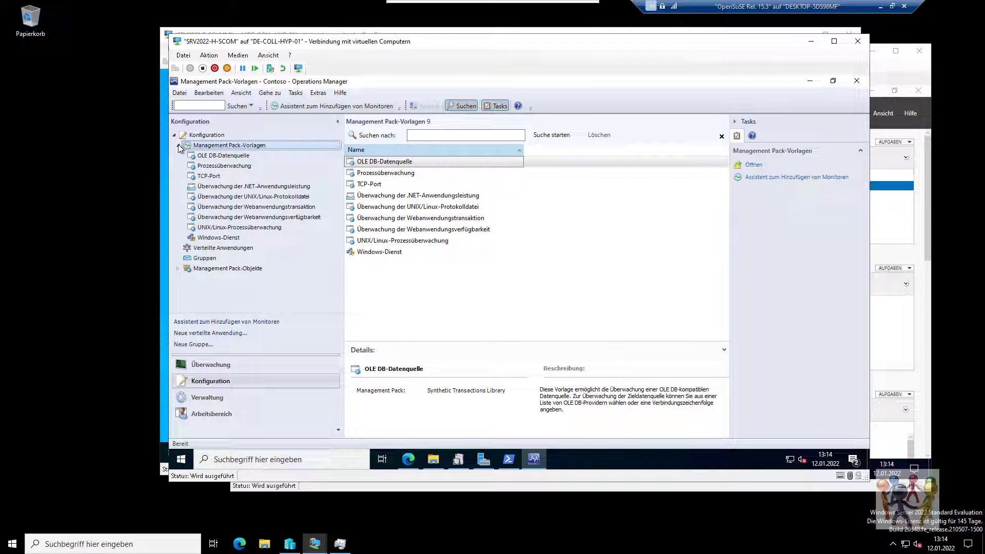
click(218, 239)
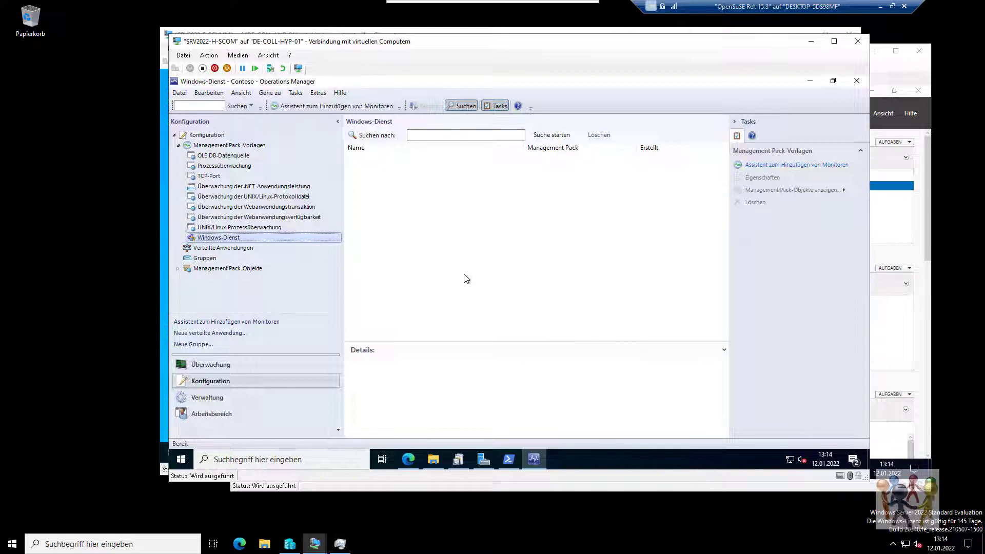
click(242, 363)
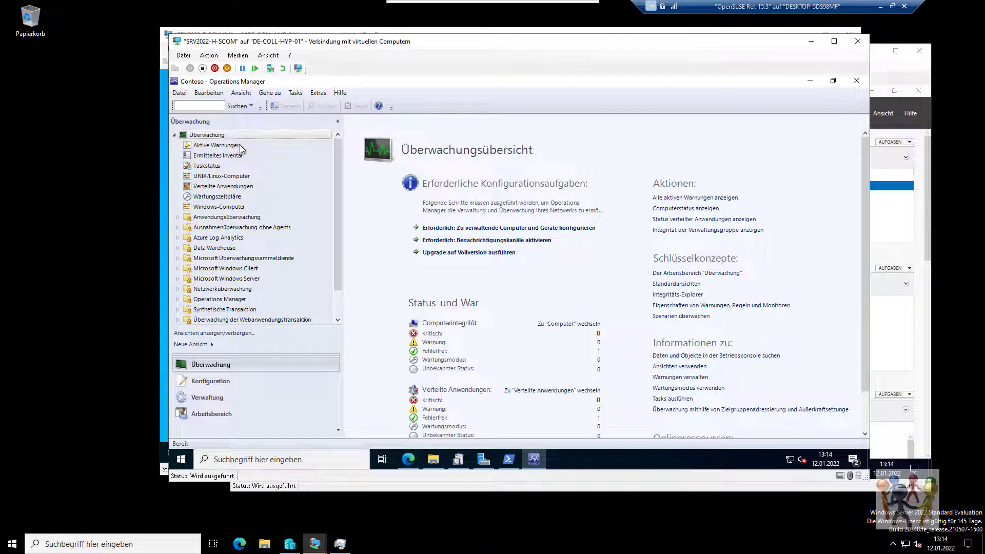
Open and close Computer Management for the discovered server, then switch to Konfiguration.
click(237, 155)
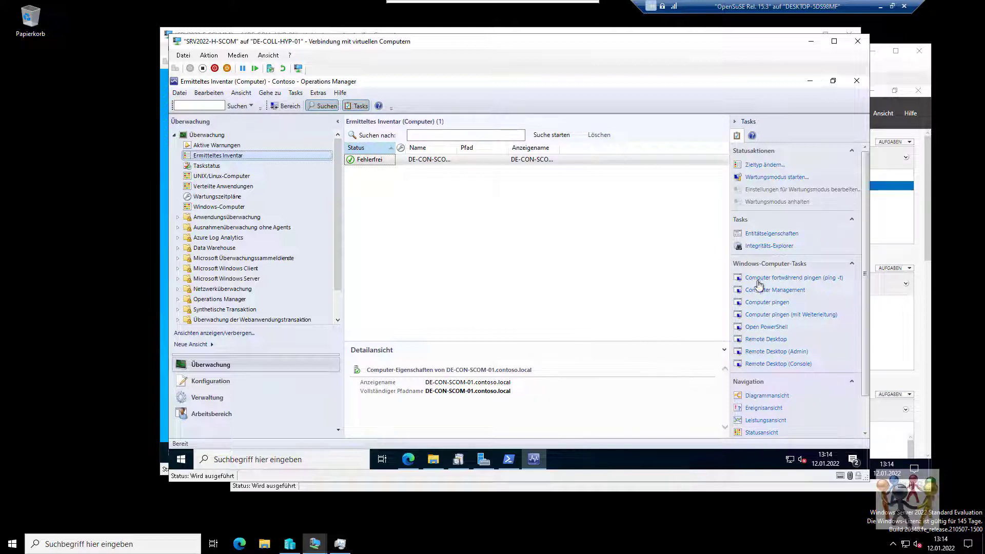
click(773, 290)
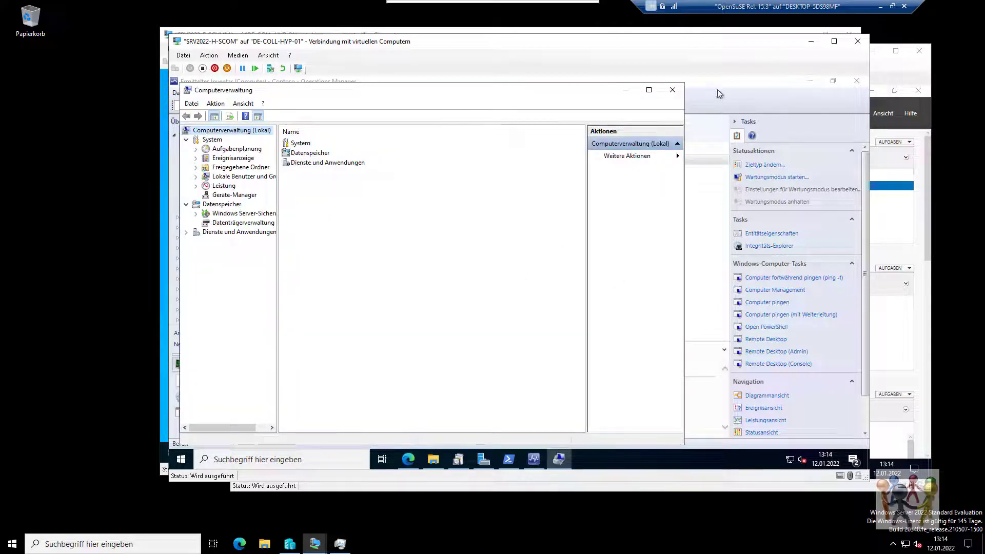
click(672, 89)
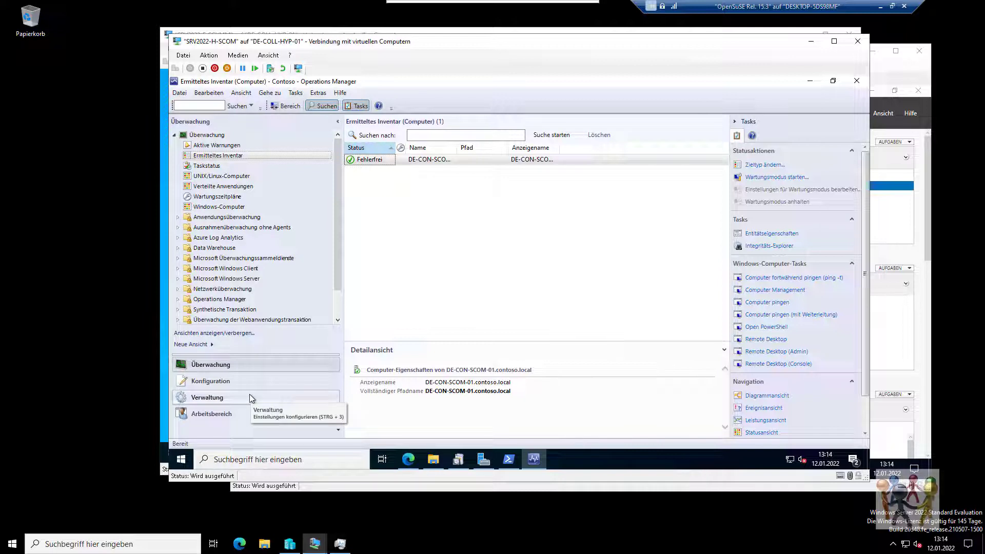
drag(337, 245, 330, 315)
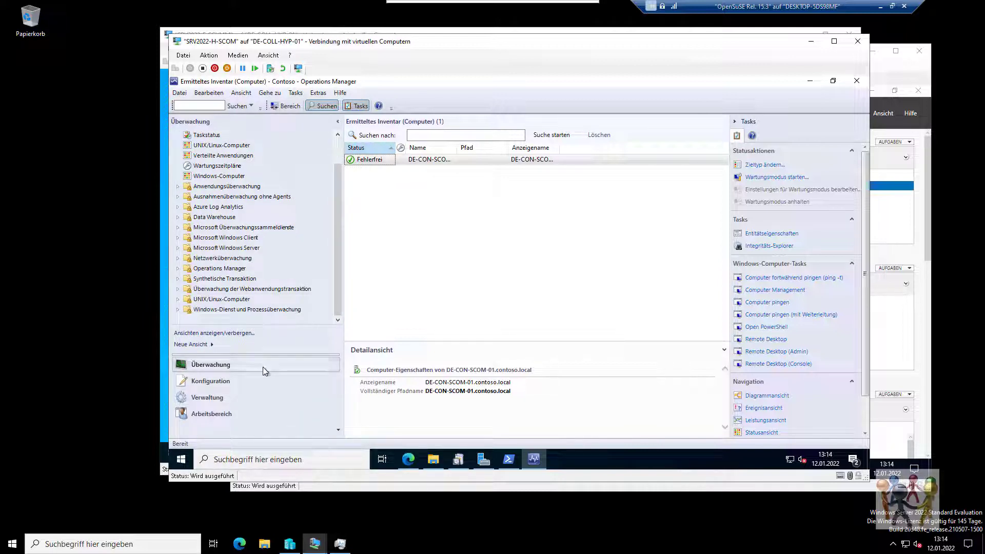
click(228, 383)
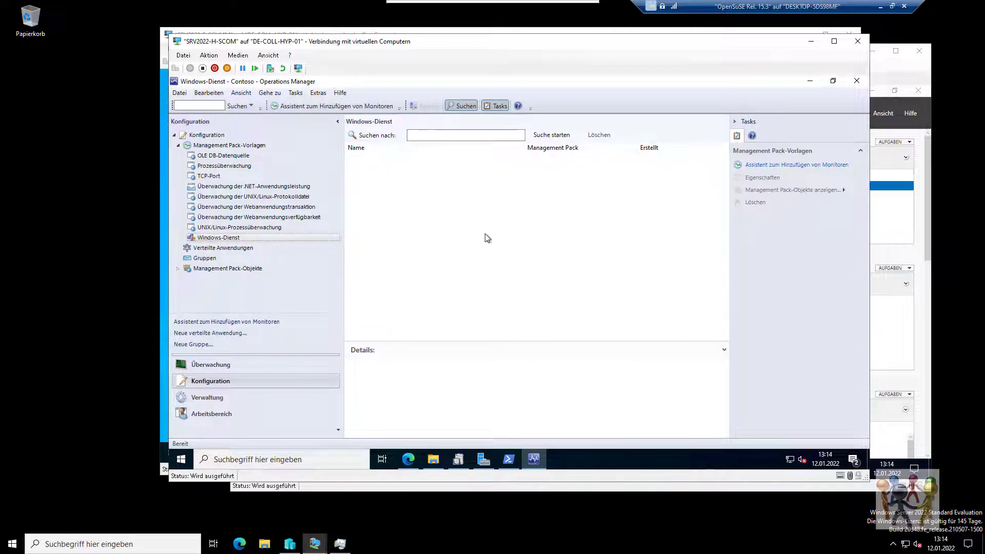
Expand Management Pack-Objekte, then switch to the Verwaltung workspace overview.
click(178, 269)
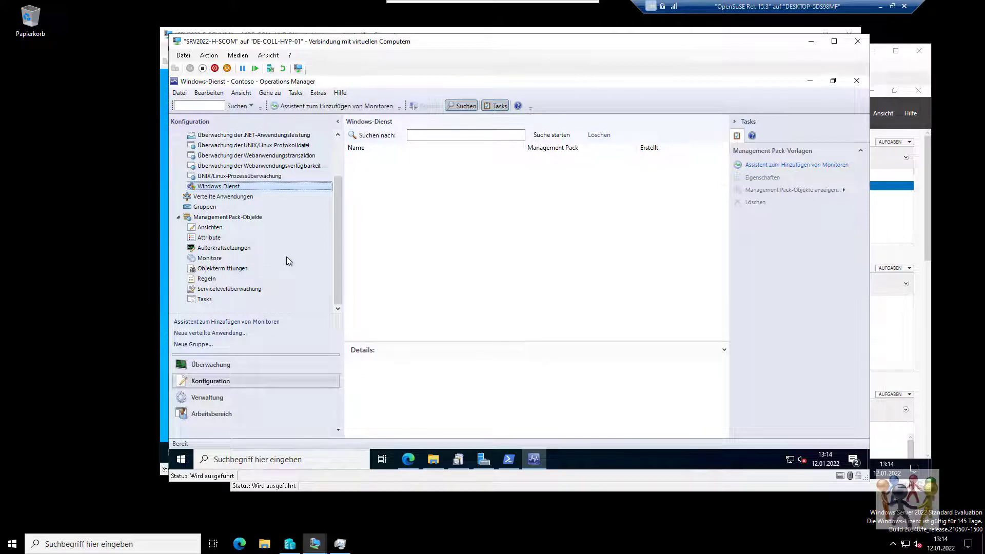
click(235, 397)
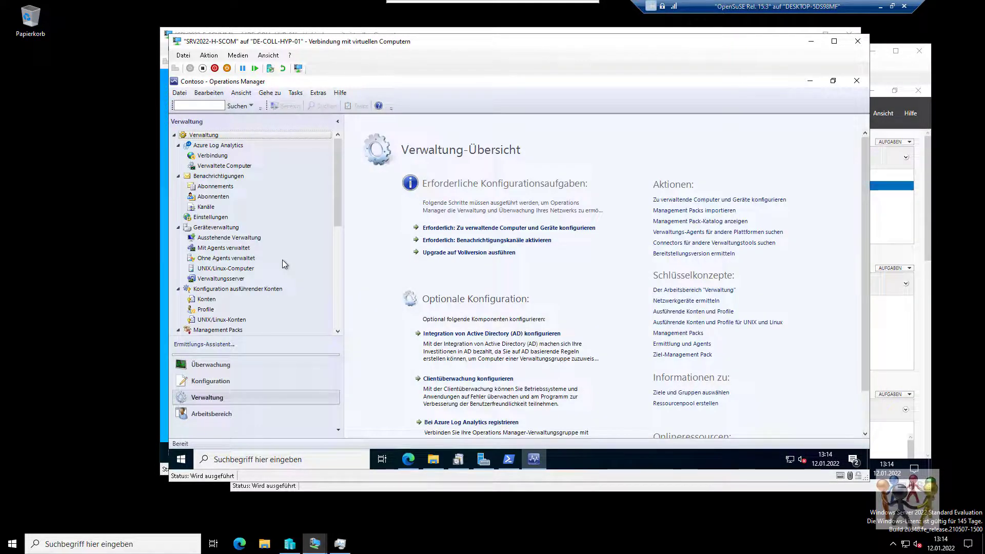
Check Verwaltete Computer and Verwaltungsserver, then launch network device discovery from Ermittlungsregeln.
click(245, 168)
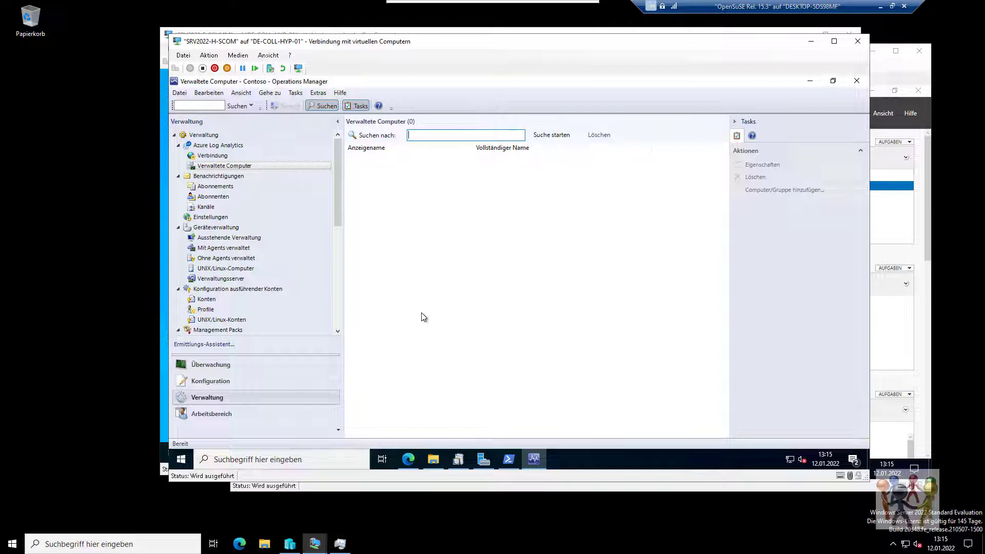
click(214, 278)
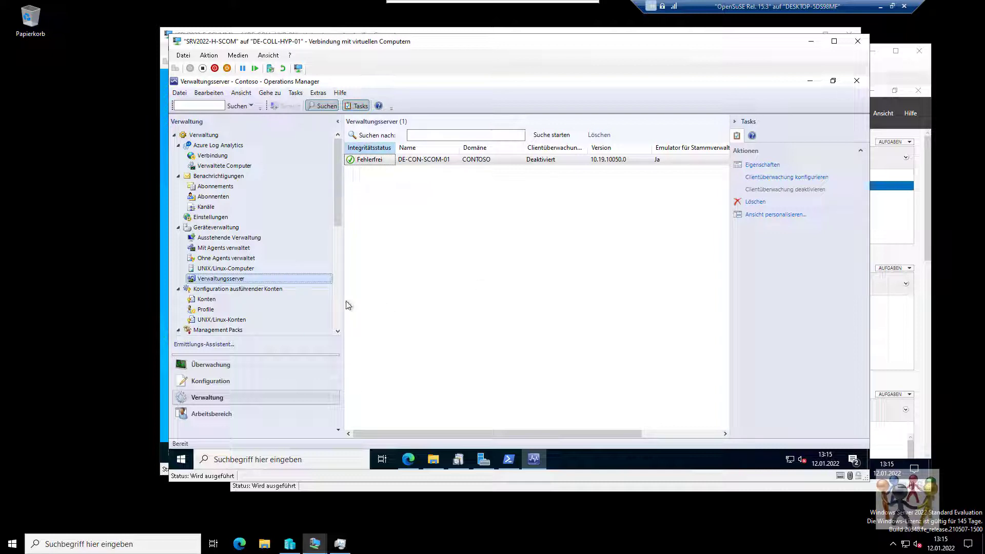
drag(337, 217, 337, 278)
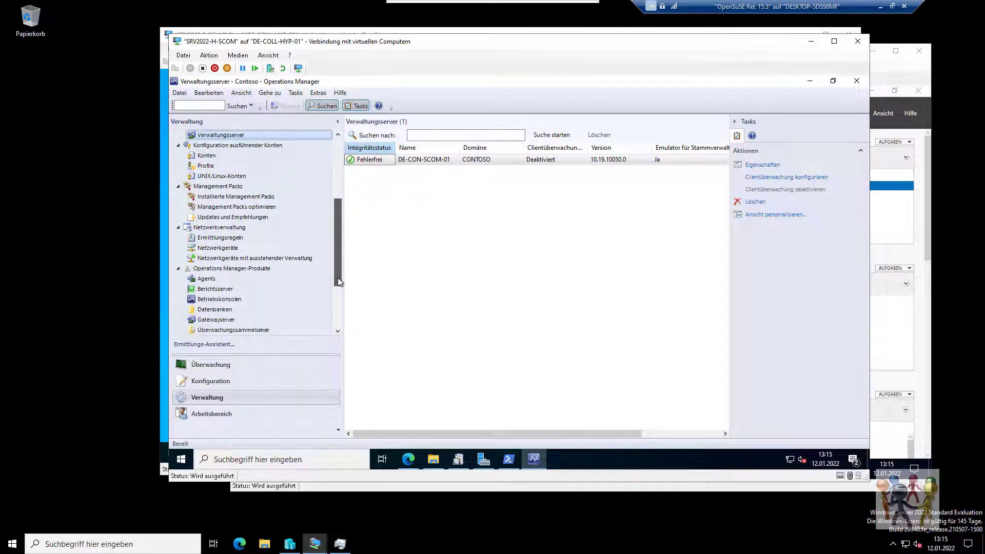
click(236, 239)
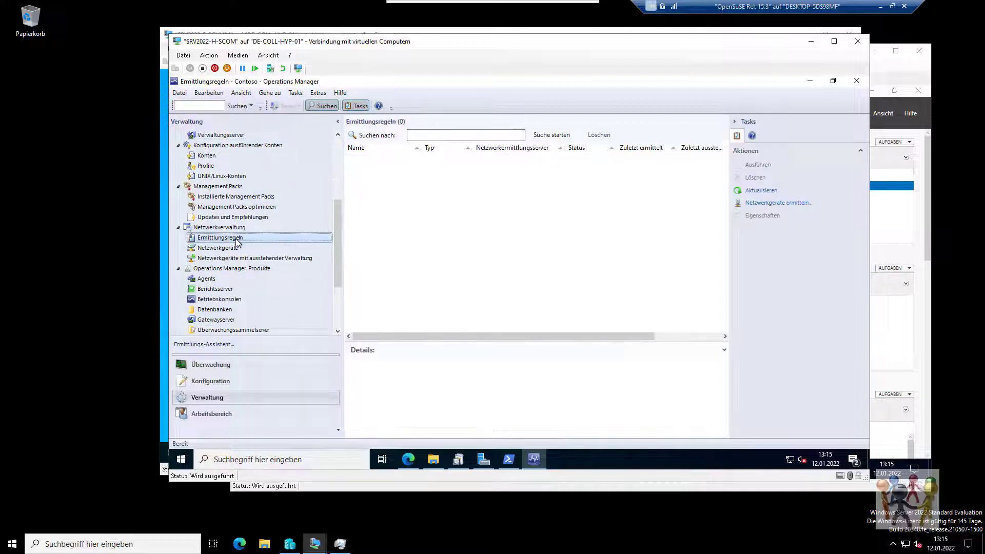
click(754, 202)
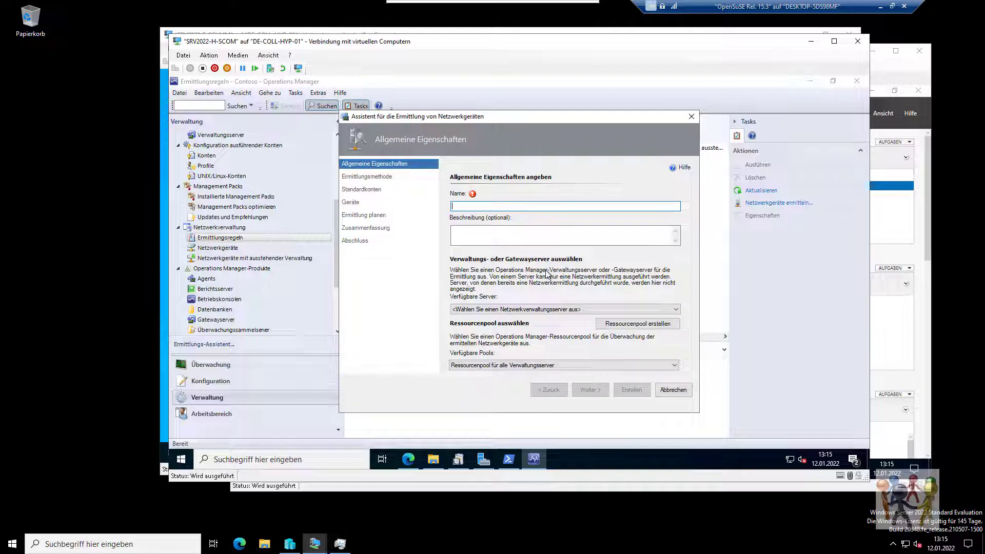
Cancel the network discovery wizard, then view the Netzwerkgeräte and empty Agents lists.
click(670, 394)
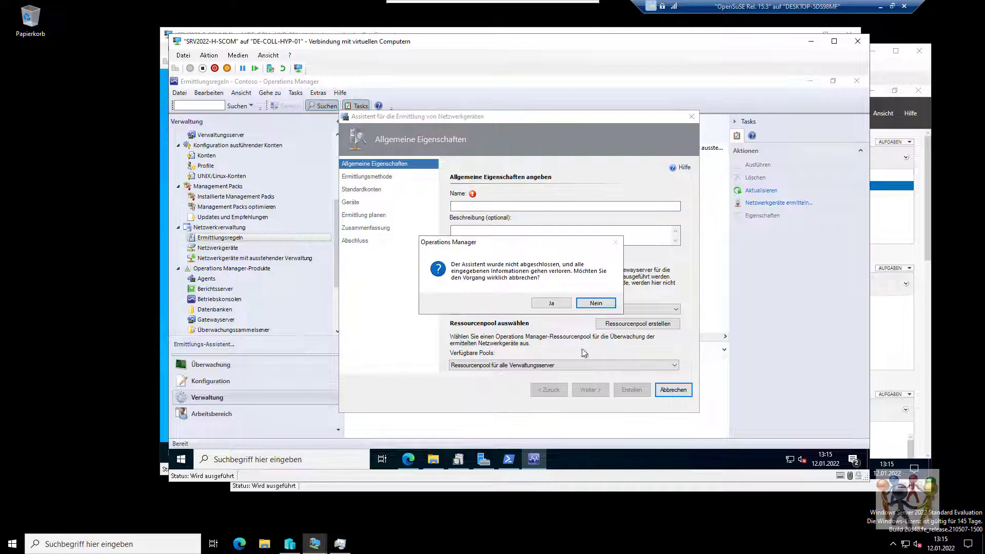
click(546, 303)
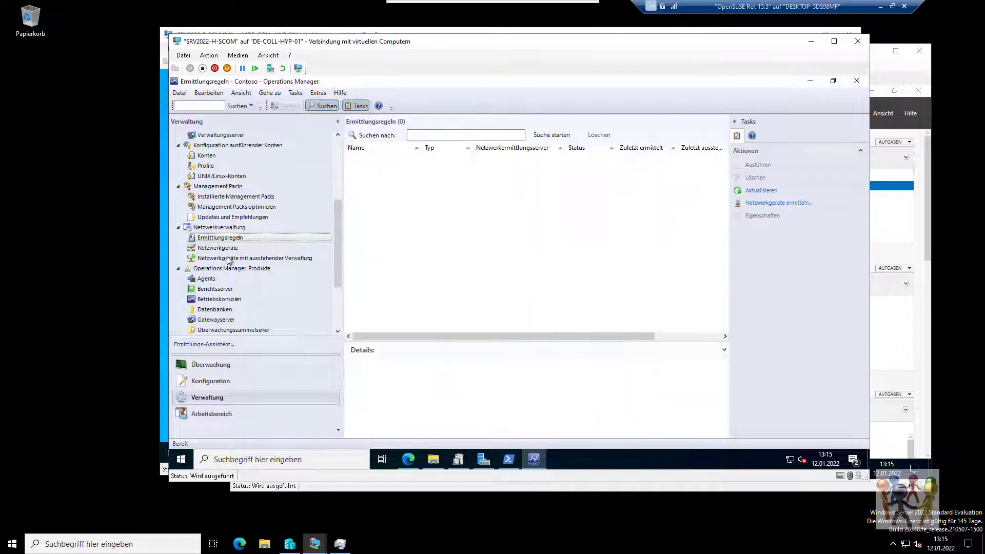
click(224, 250)
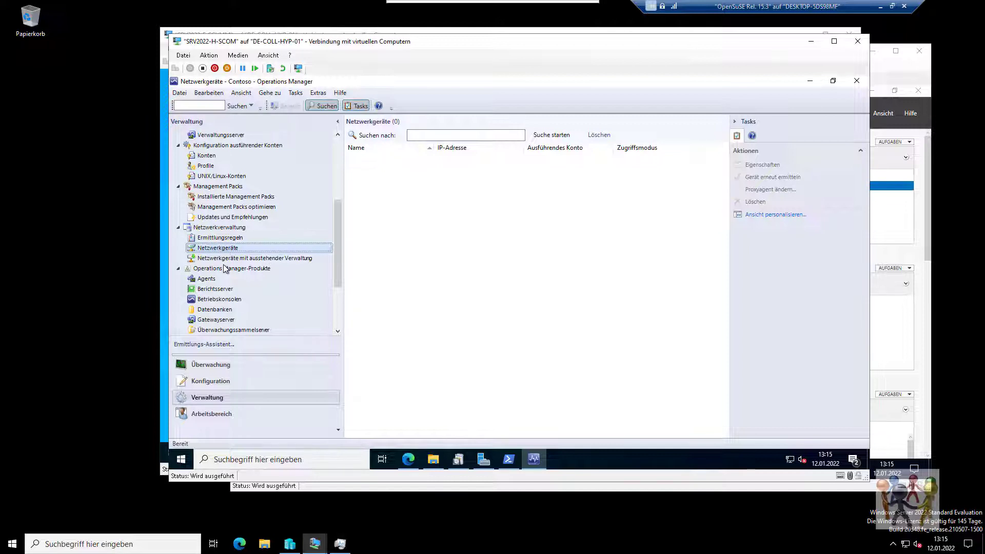
click(211, 279)
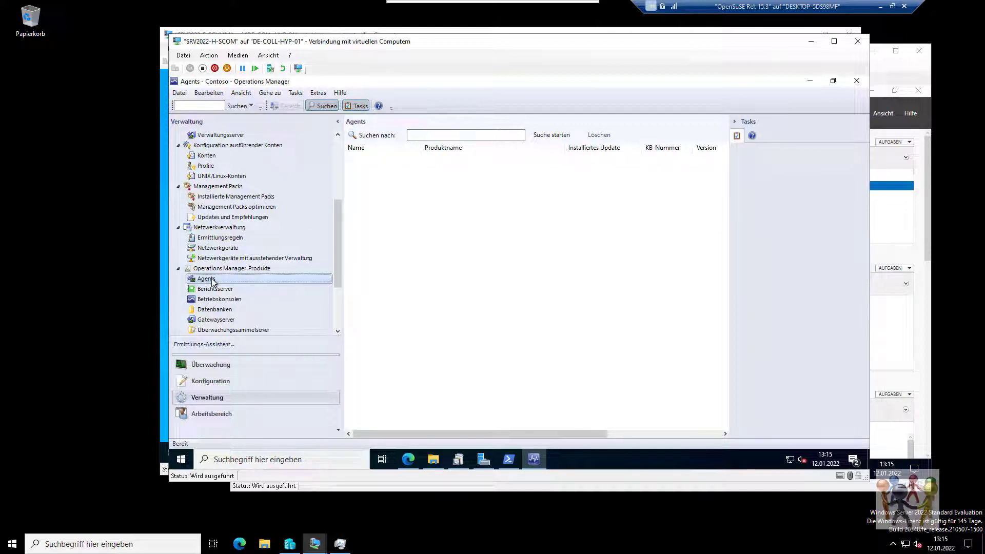
Run automatic computer discovery on contoso.local, select all ten computers and deploy agents to them.
right_click(213, 282)
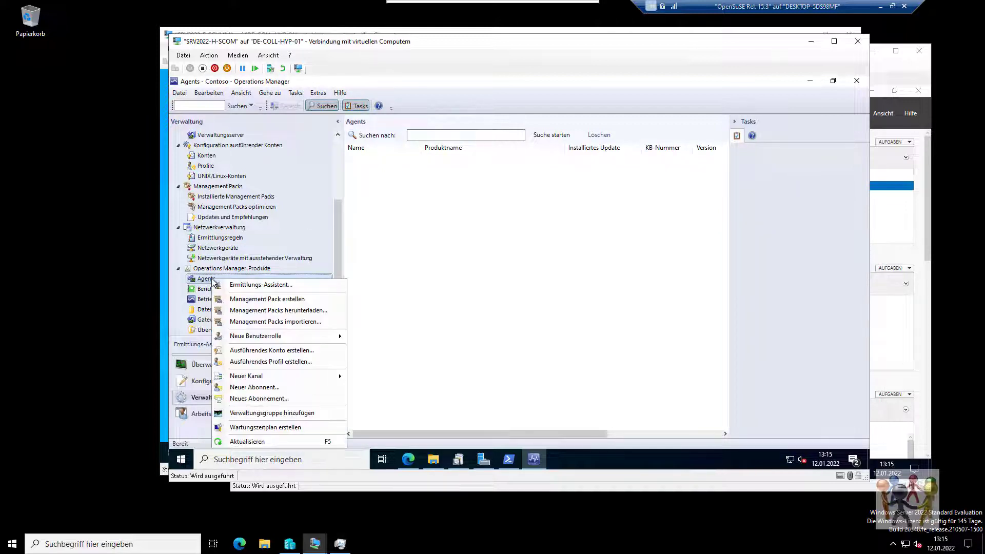
click(232, 285)
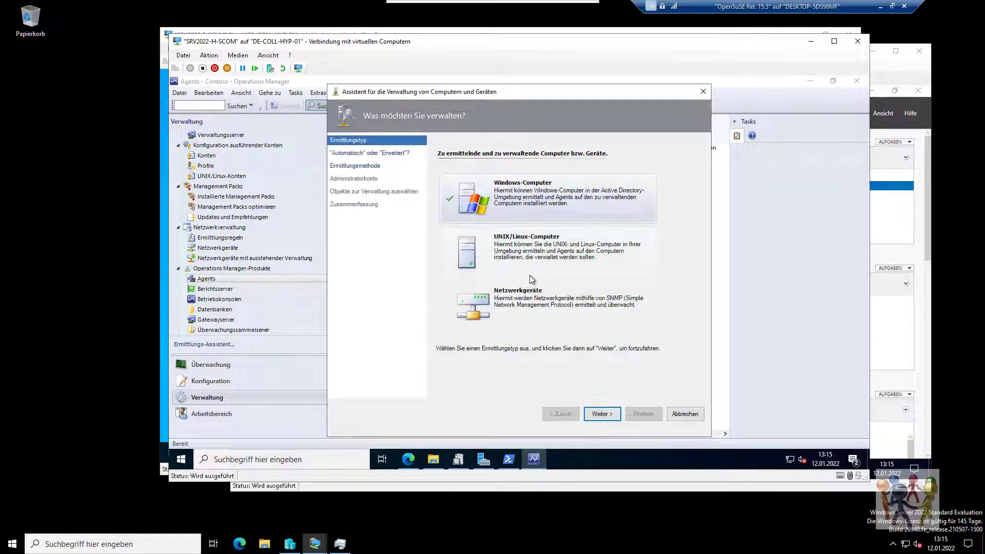
click(603, 414)
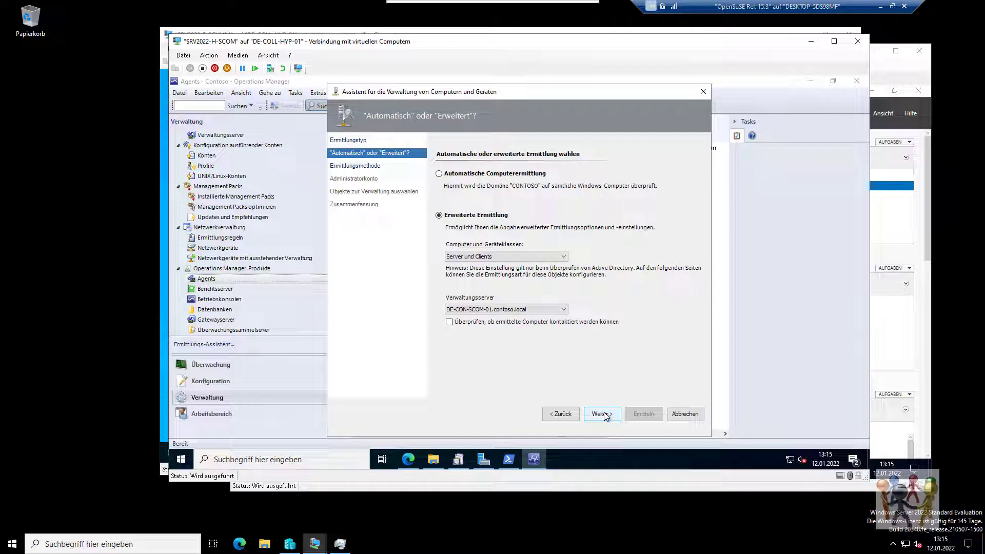
click(509, 175)
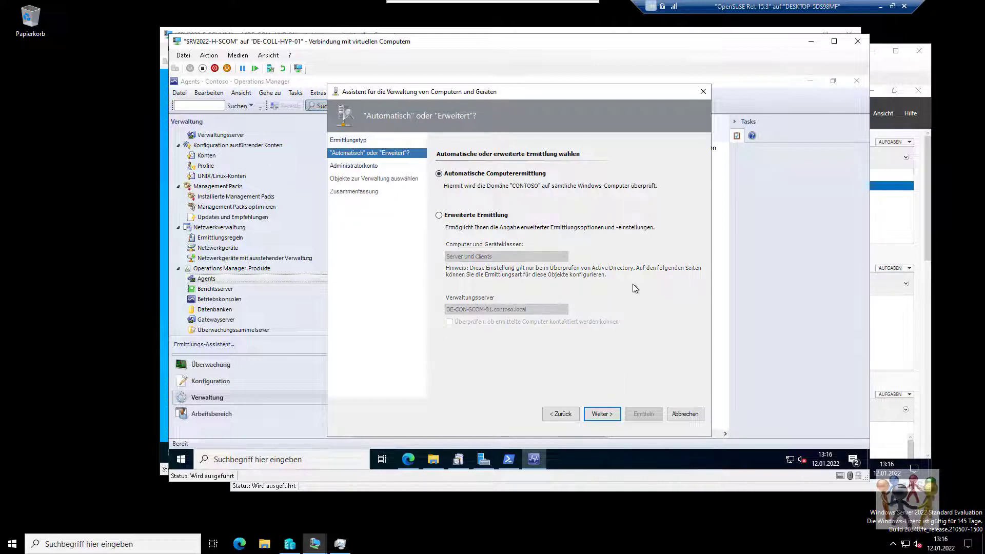
click(604, 414)
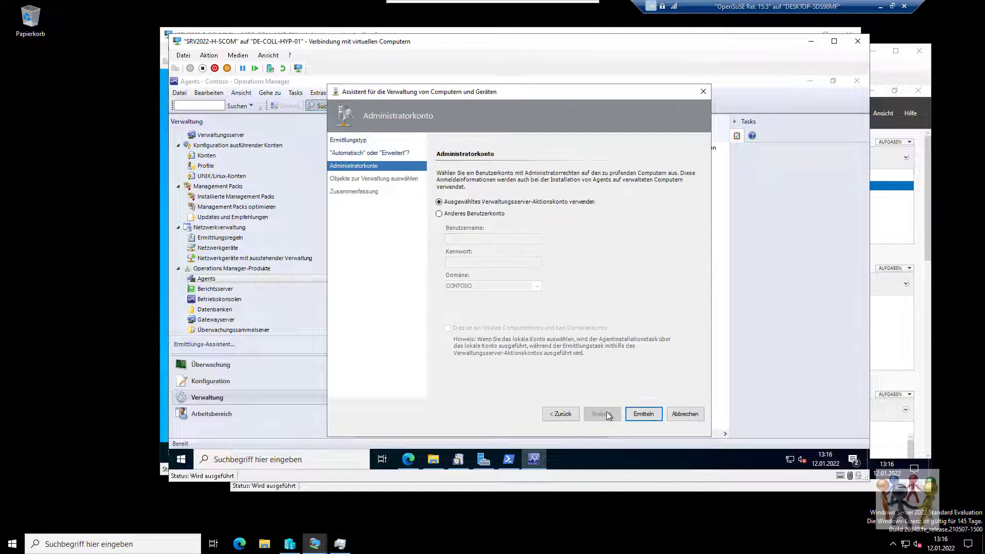
click(636, 416)
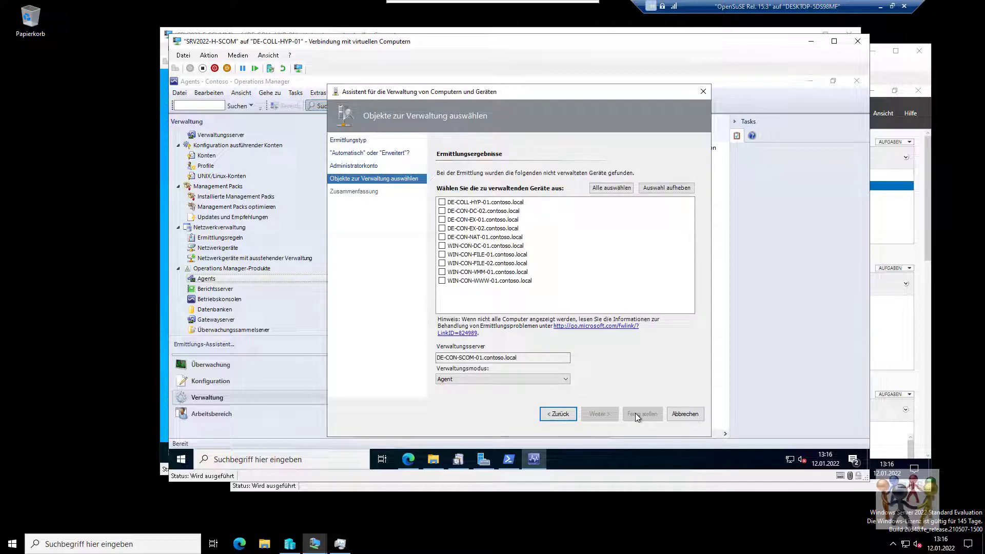
click(610, 188)
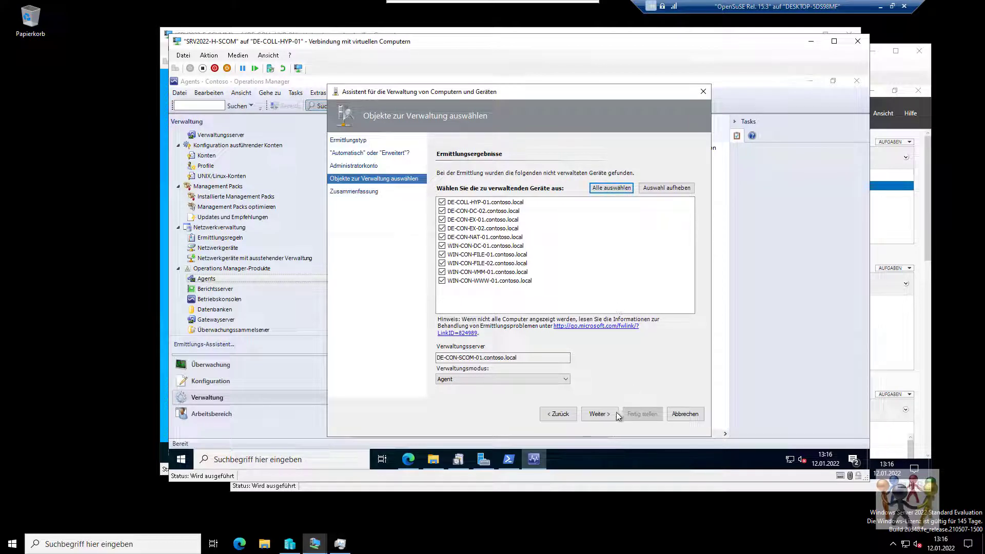
click(598, 414)
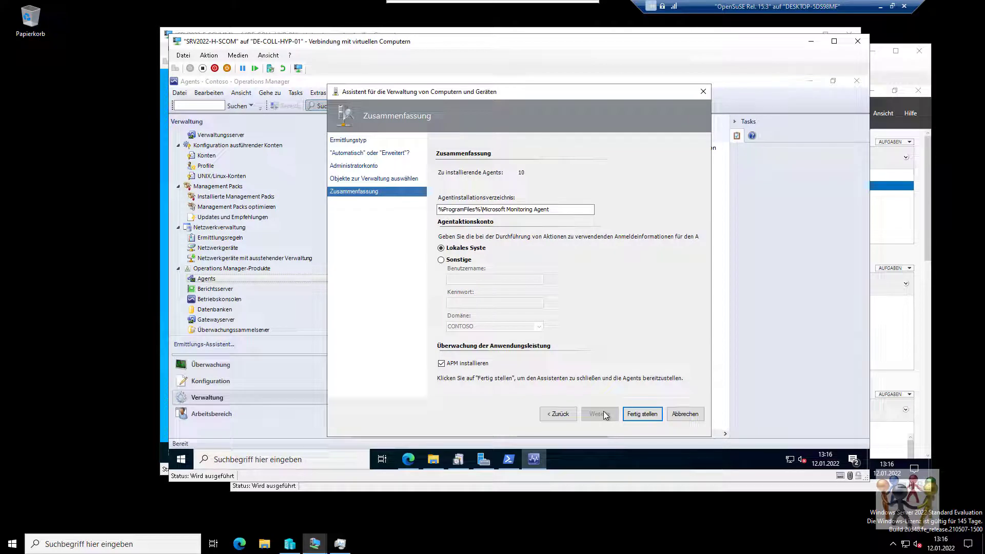
click(639, 414)
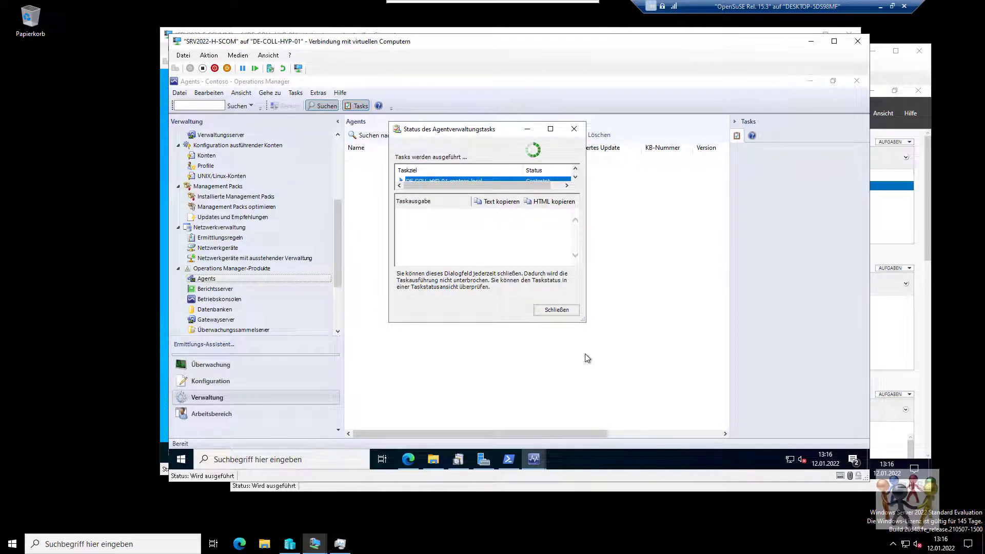
drag(581, 324, 719, 417)
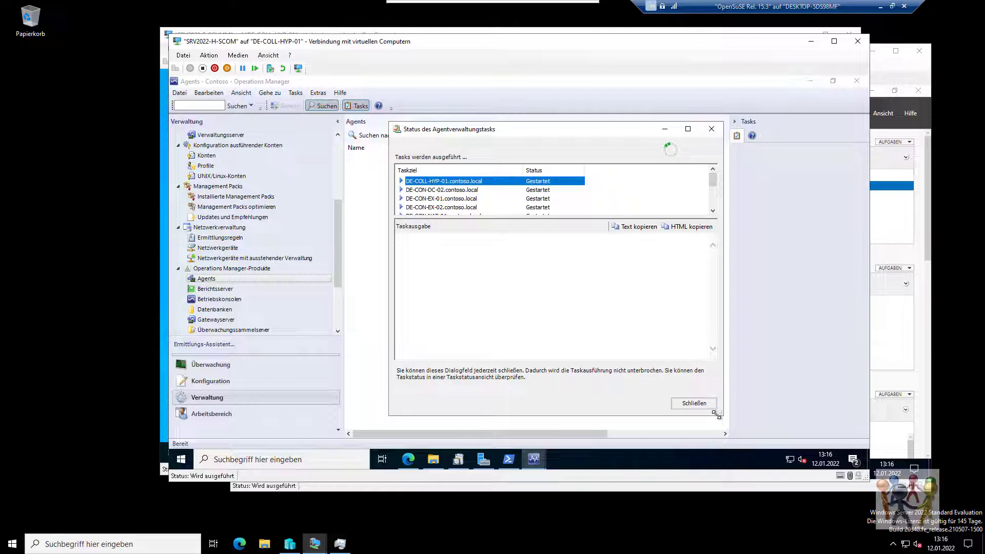